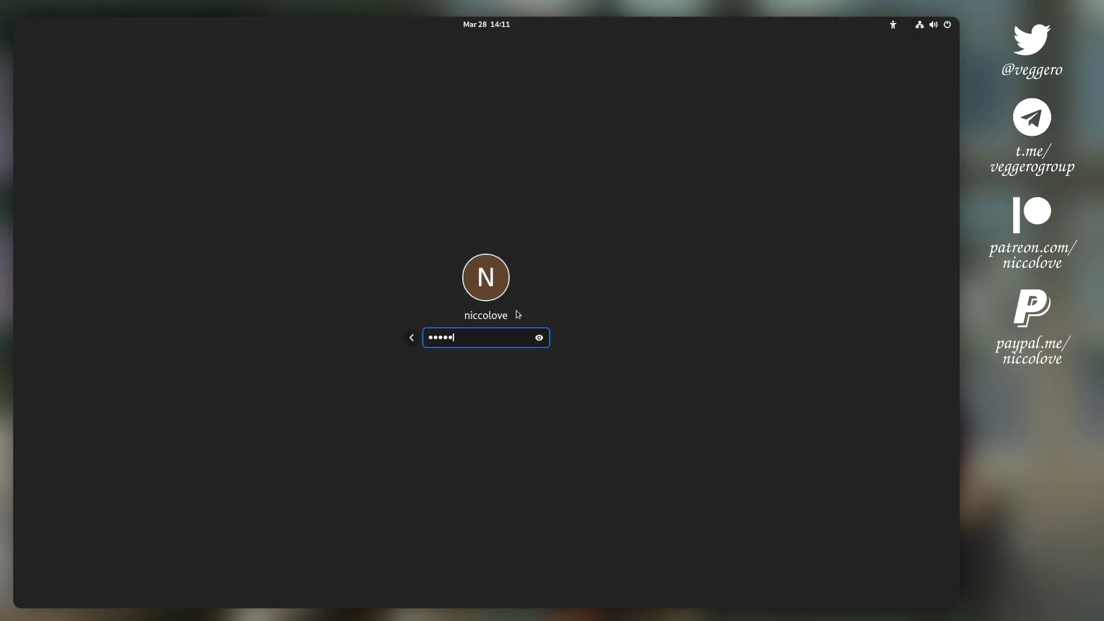
# - Log in with the account password and bring up the Activities overview
pyautogui.write('••••••••')
pyautogui.press('Return')
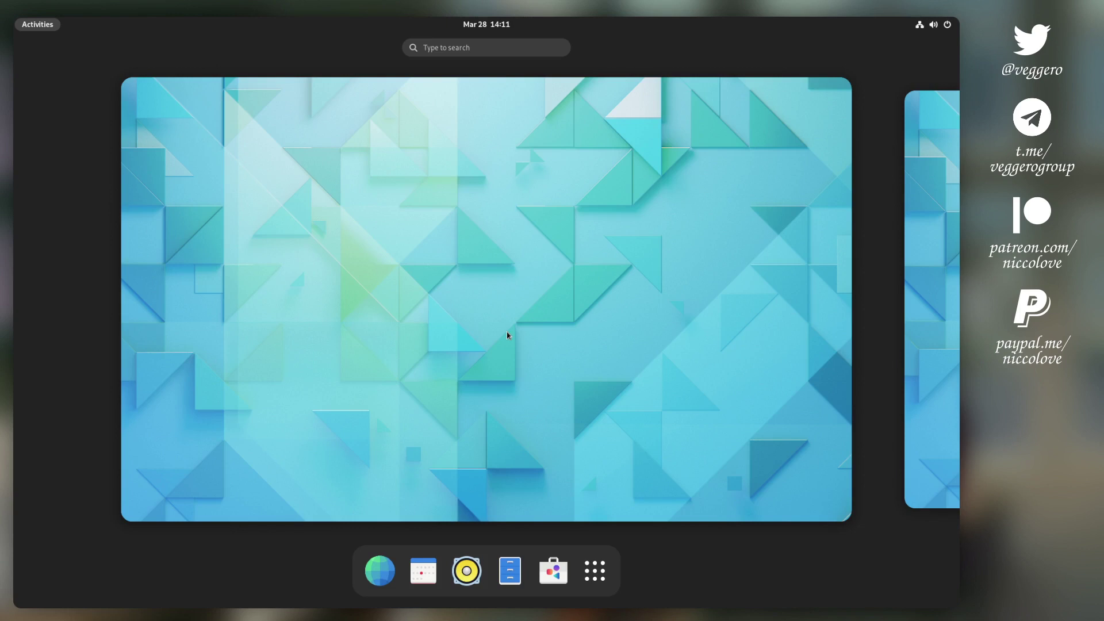
pyautogui.click(475, 382)
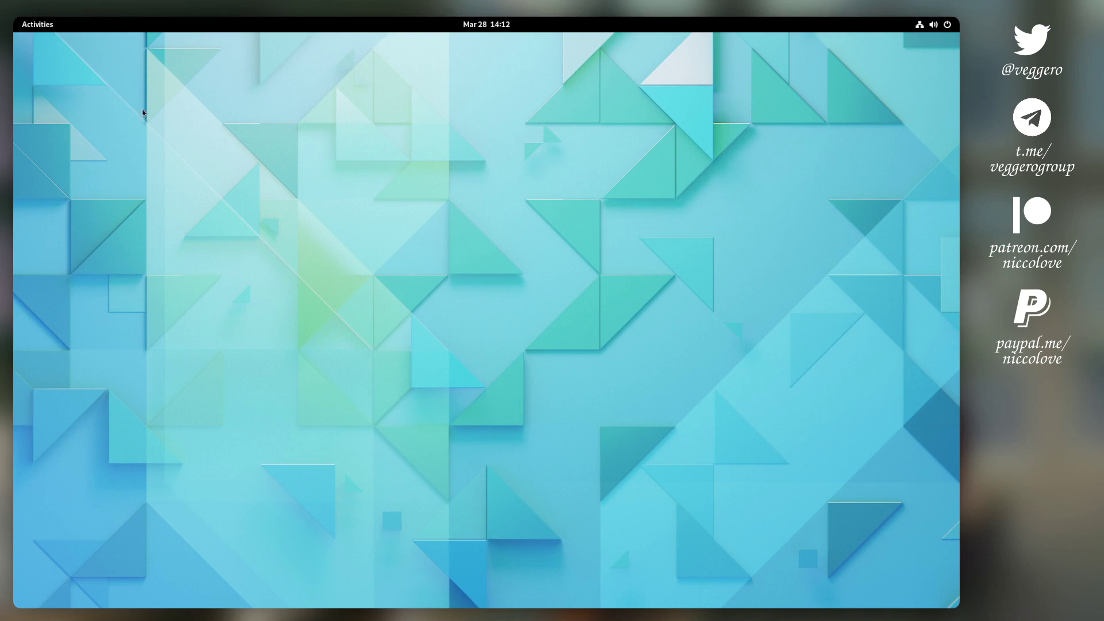
pyautogui.click(38, 24)
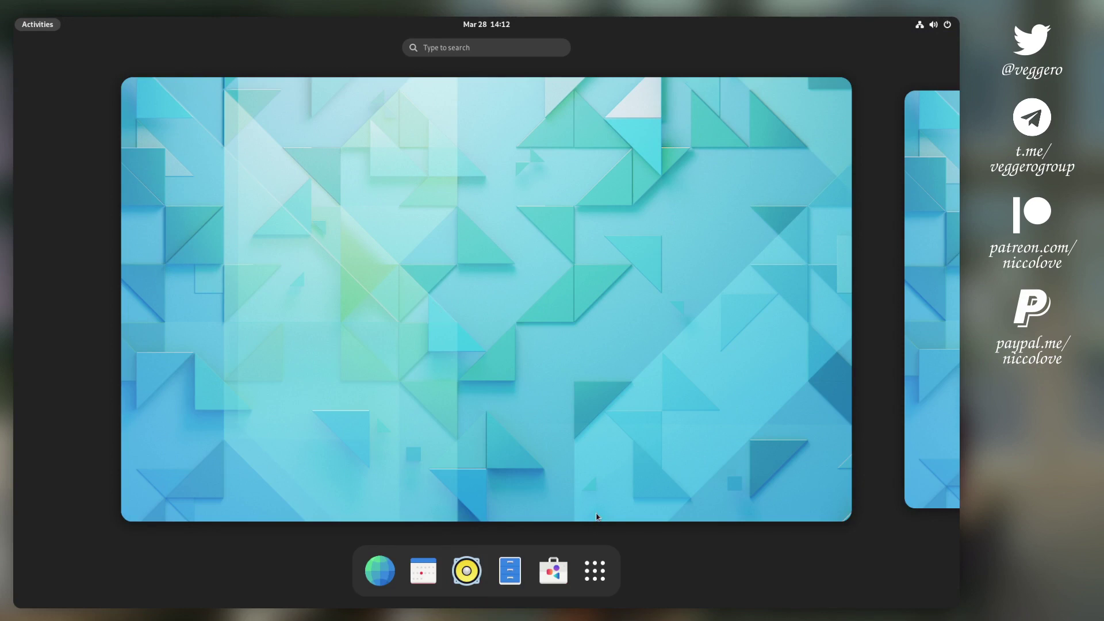
# - Launch Settings from the Activities search by typing 's'
pyautogui.write('sys')
pyautogui.press('Escape')
pyautogui.write('s')
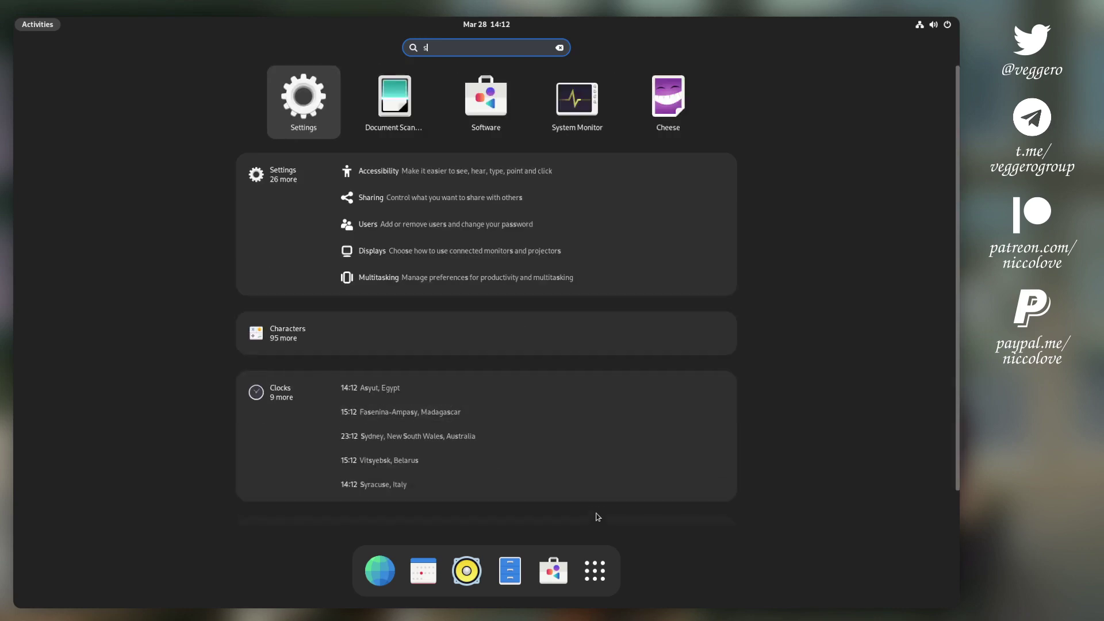
pyautogui.press('Return')
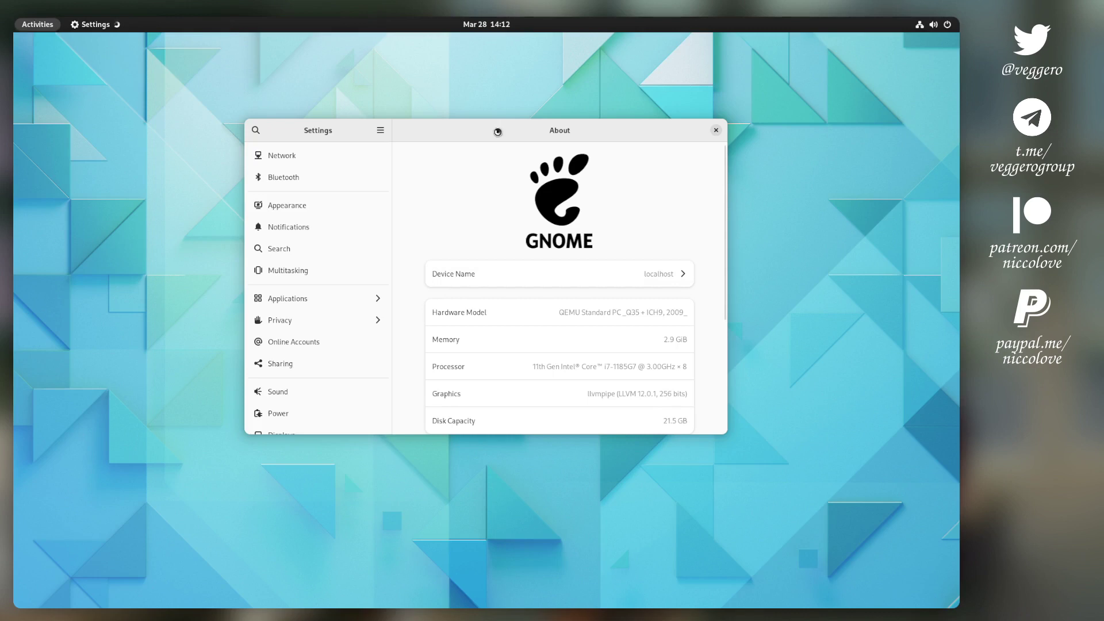
# - Move and enlarge the Settings window so the full About details show
pyautogui.press('super')
pyautogui.click(495, 164)
pyautogui.moveTo(508, 132); pyautogui.dragTo(492, 150)
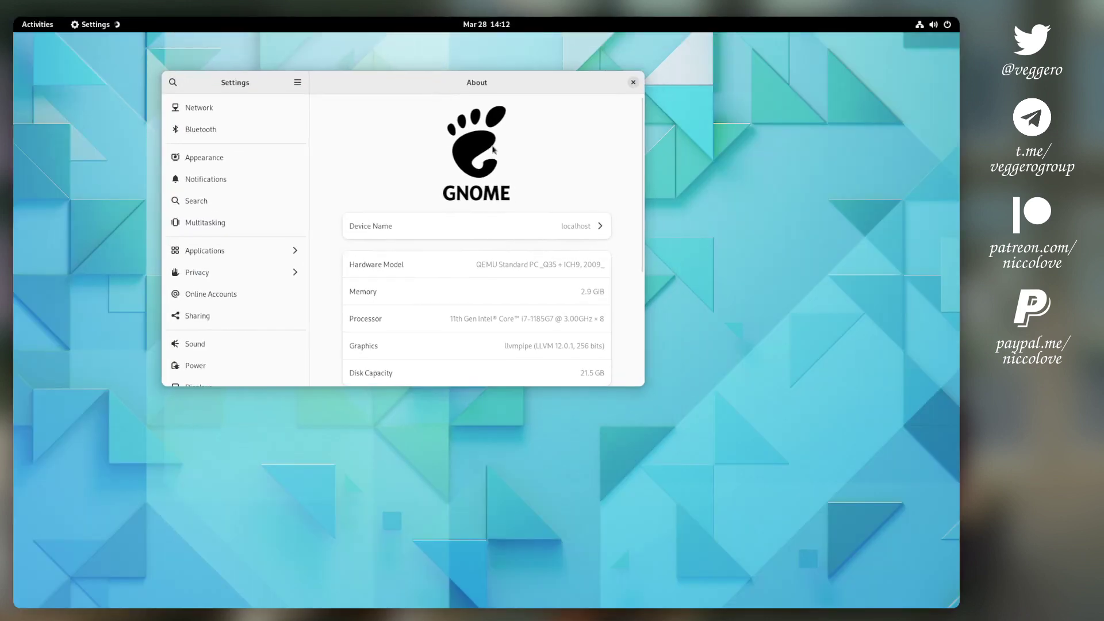
pyautogui.moveTo(642, 386); pyautogui.dragTo(787, 557)
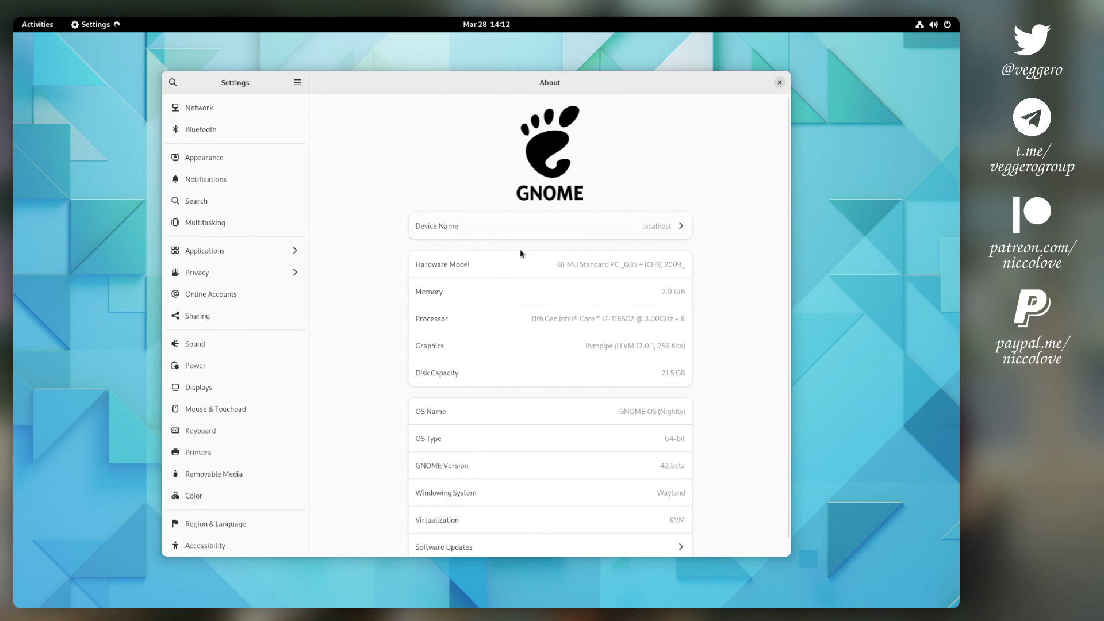
pyautogui.moveTo(408, 92); pyautogui.dragTo(428, 95)
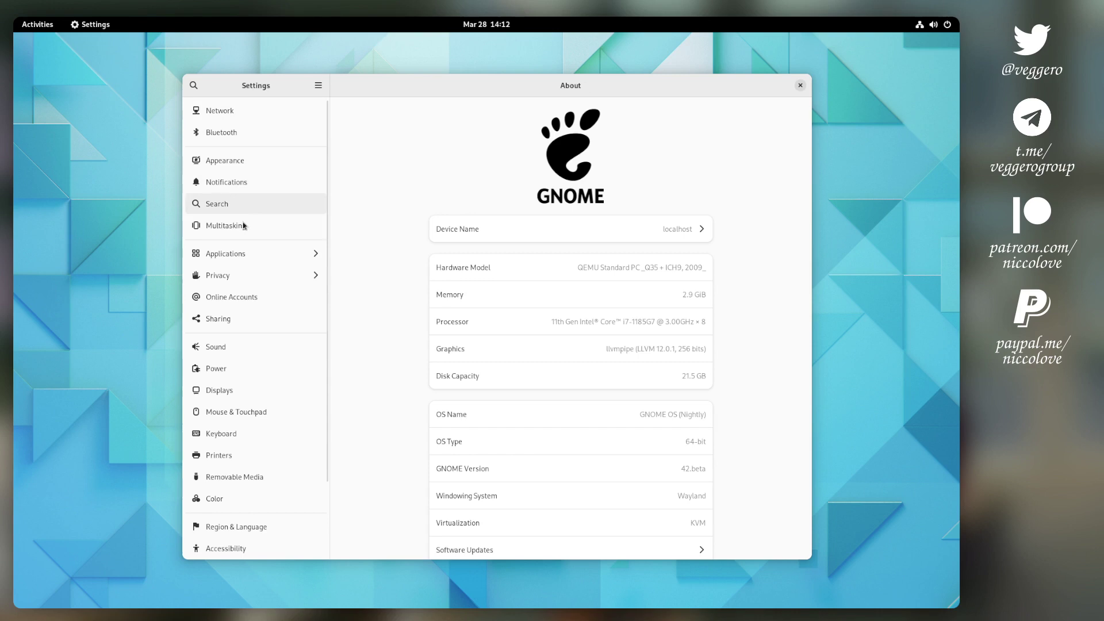
# - On the Appearance page, try switching between the Dark and Light styles
pyautogui.click(242, 169)
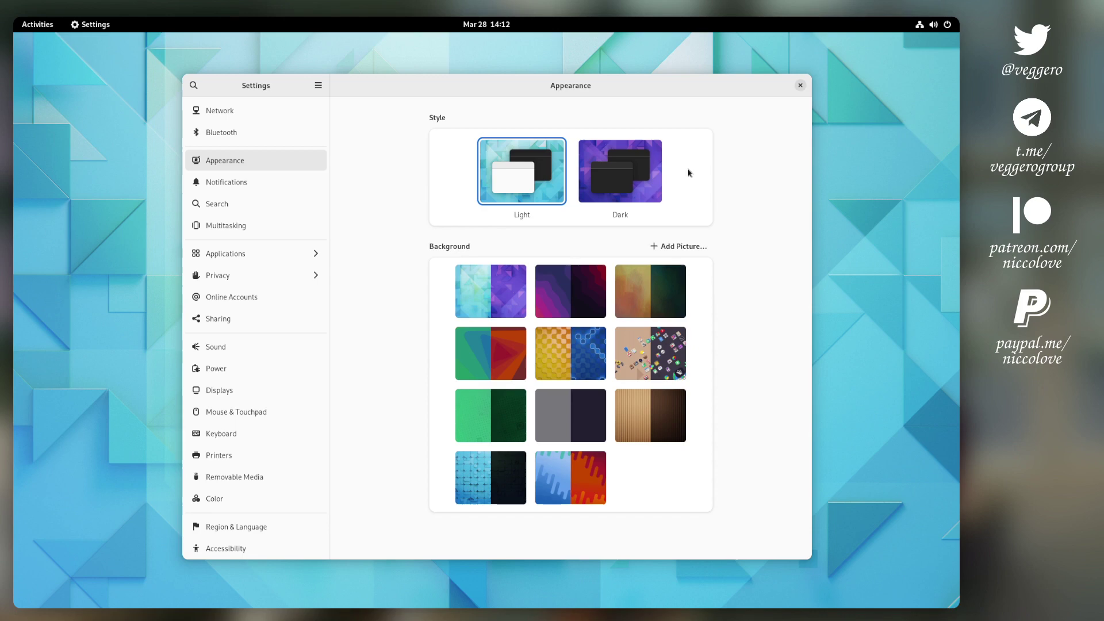
pyautogui.click(645, 182)
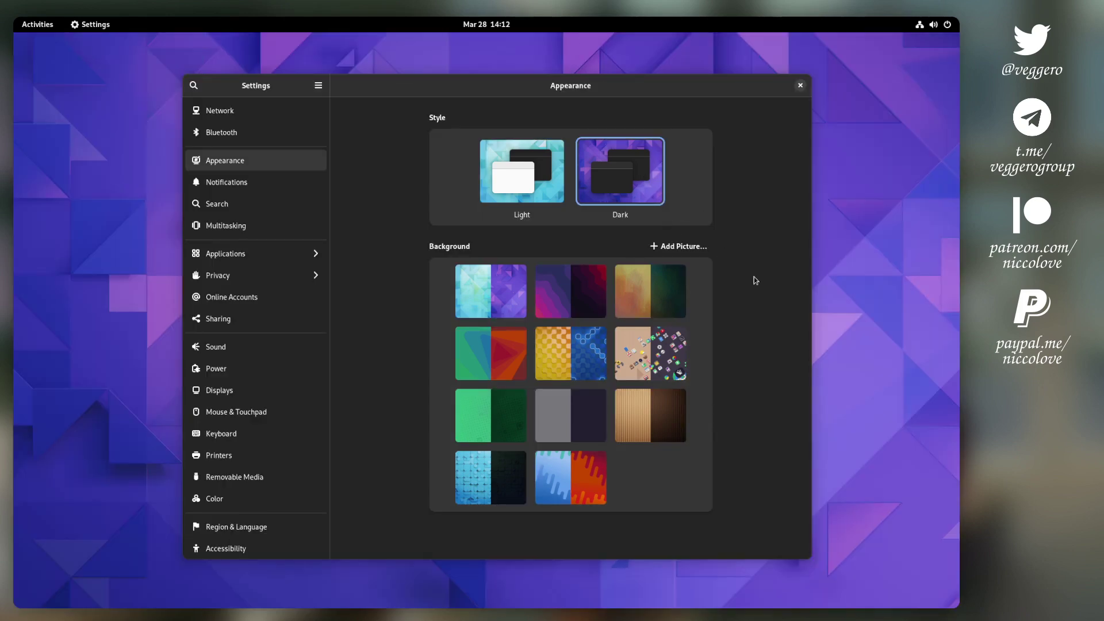
pyautogui.press('super')
pyautogui.press('super')
pyautogui.moveTo(661, 137); pyautogui.dragTo(695, 142)
pyautogui.click(547, 181)
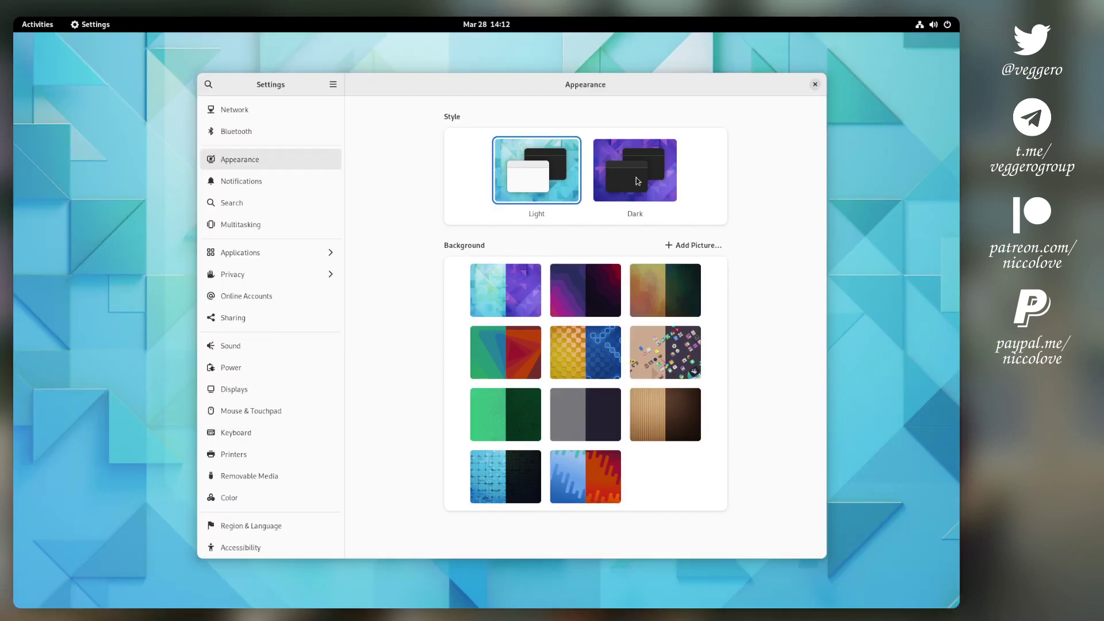
pyautogui.click(636, 177)
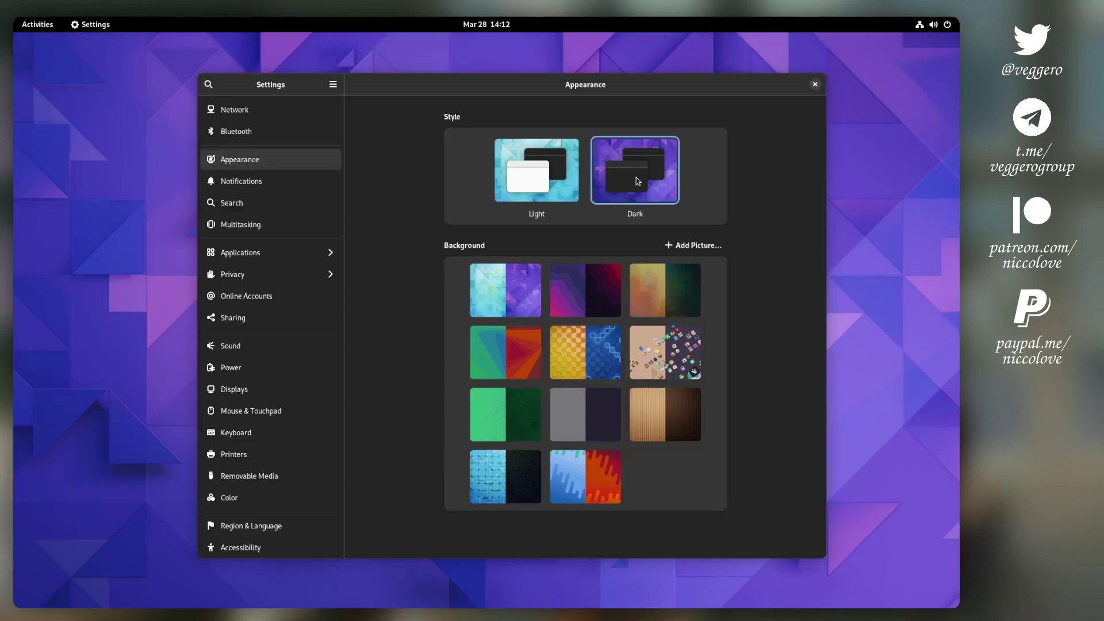
# - Apply the purple waves wallpaper and settle on the Light style
pyautogui.click(595, 296)
pyautogui.click(543, 164)
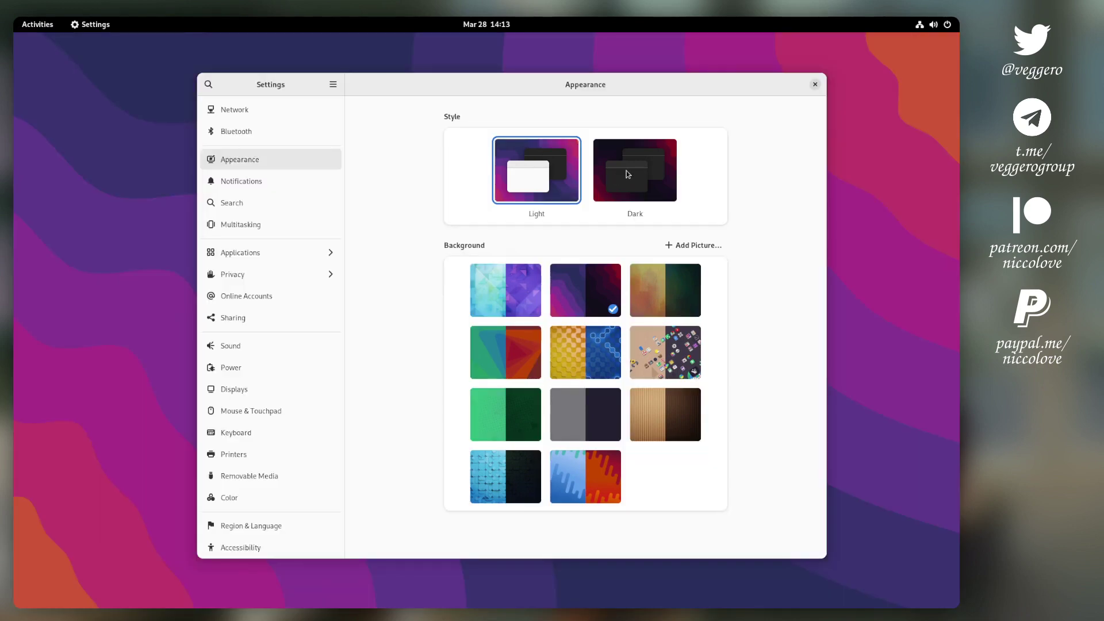
pyautogui.click(626, 170)
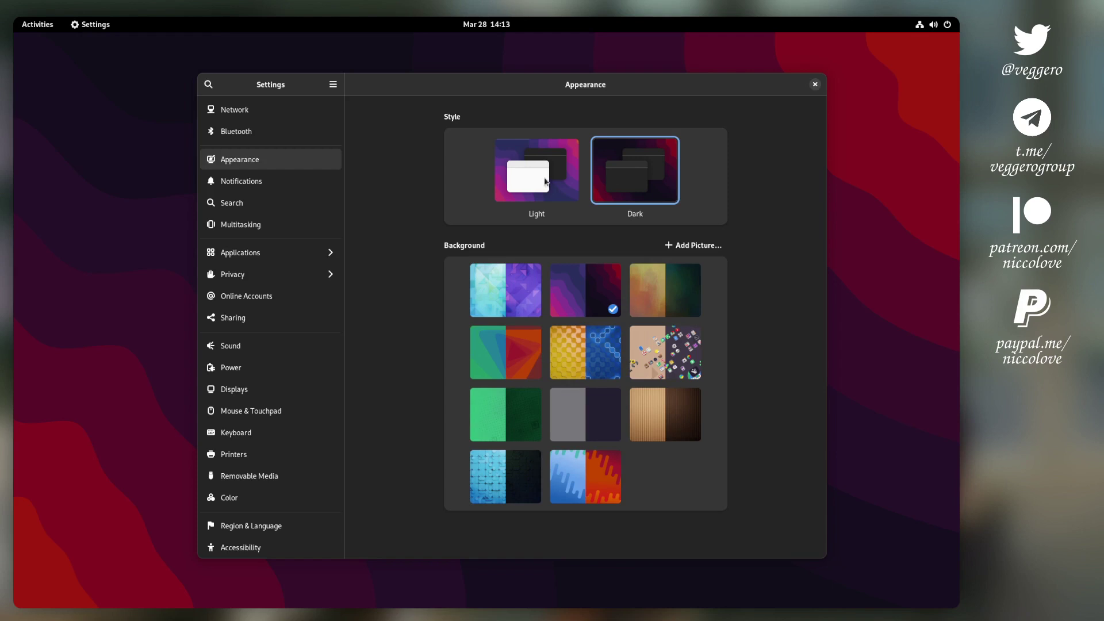
pyautogui.click(543, 182)
pyautogui.click(628, 192)
pyautogui.click(542, 185)
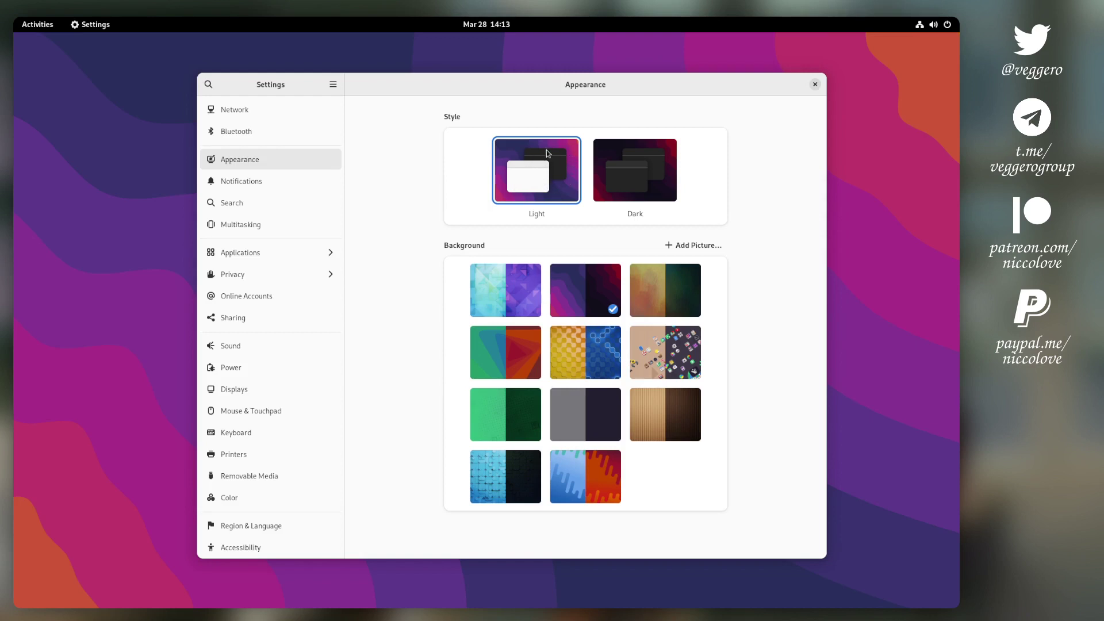
# - Check the calendar and system menu (Wired, Balanced), then apply the pixel-art wallpaper
pyautogui.click(488, 23)
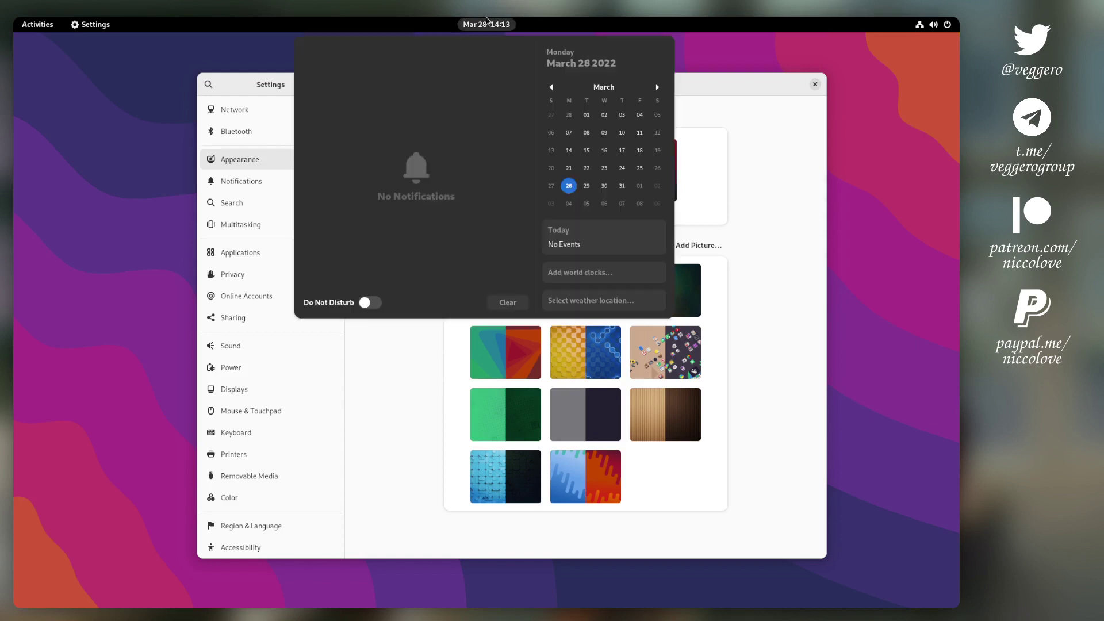
pyautogui.click(498, 24)
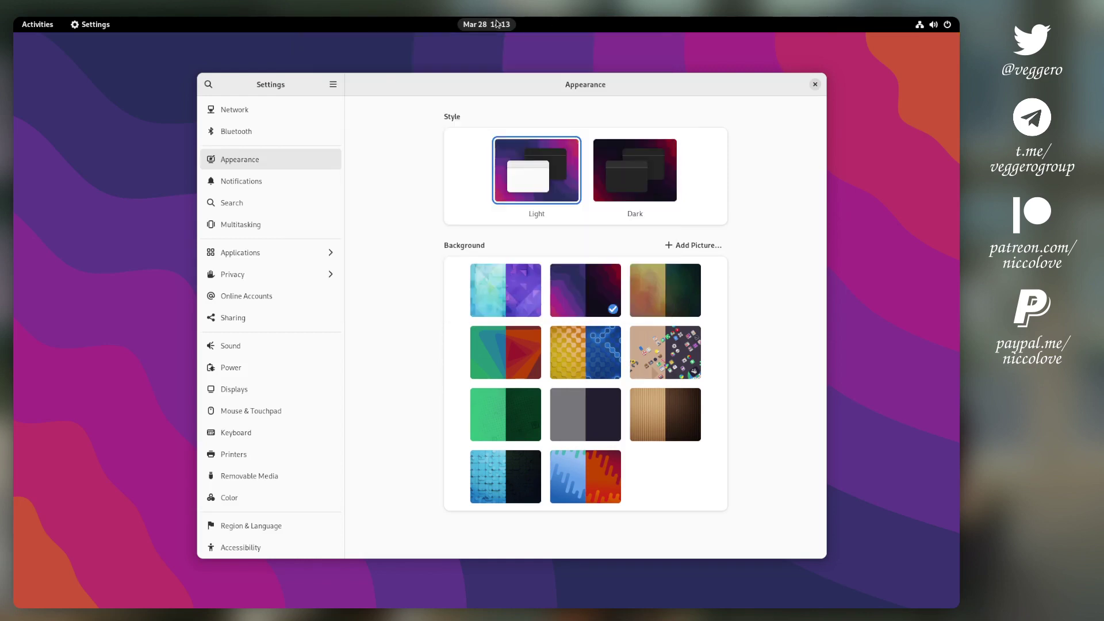
pyautogui.click(933, 24)
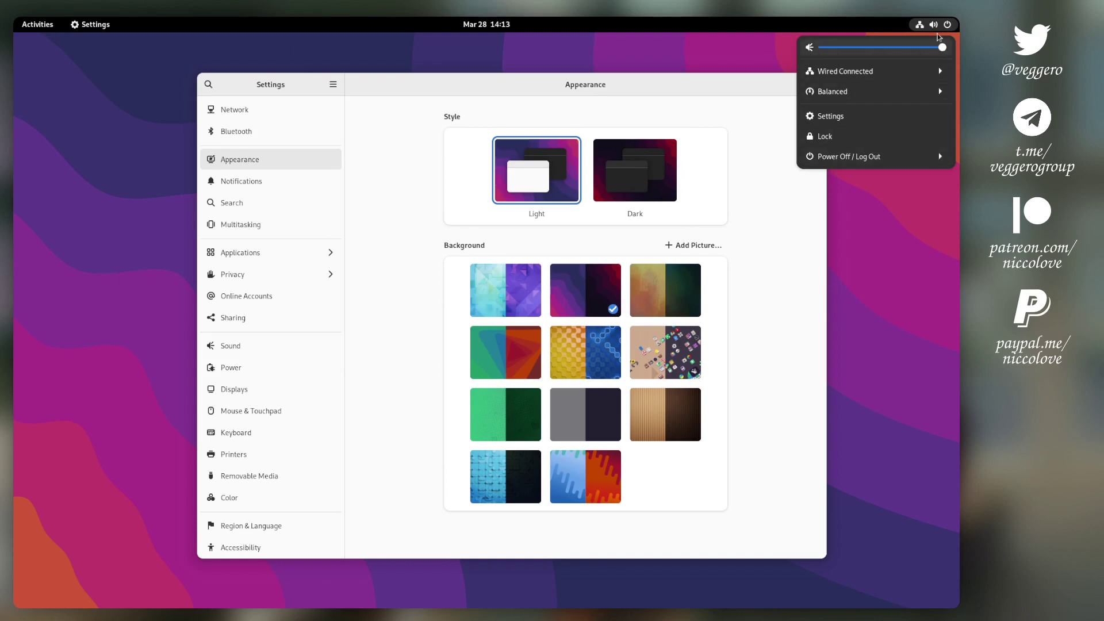
pyautogui.click(907, 76)
pyautogui.click(894, 128)
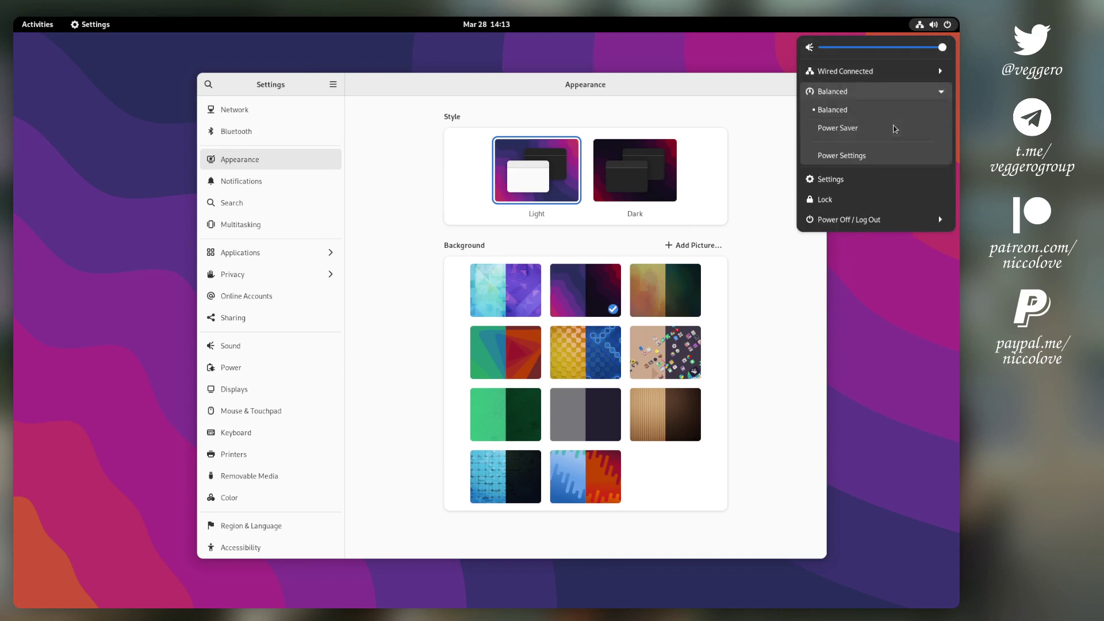
pyautogui.click(825, 320)
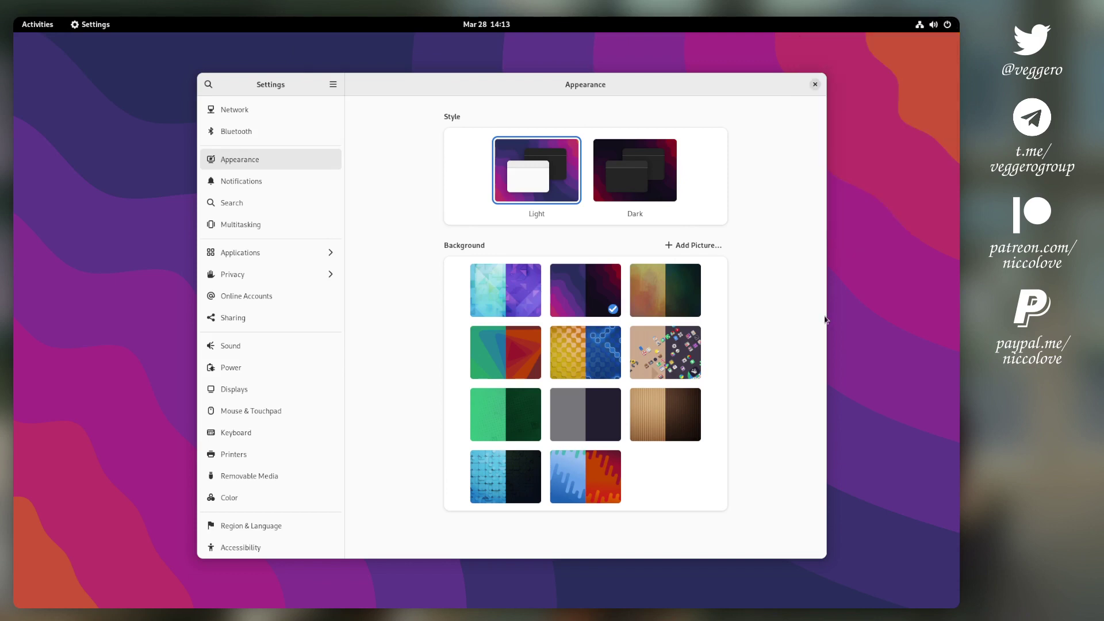
pyautogui.click(672, 360)
# - Reposition the Settings window, toggle the Dark/Light styles and check the Wired status menu
pyautogui.moveTo(707, 89); pyautogui.dragTo(598, 211)
pyautogui.click(535, 284)
pyautogui.moveTo(511, 212); pyautogui.dragTo(633, 91)
pyautogui.click(555, 147)
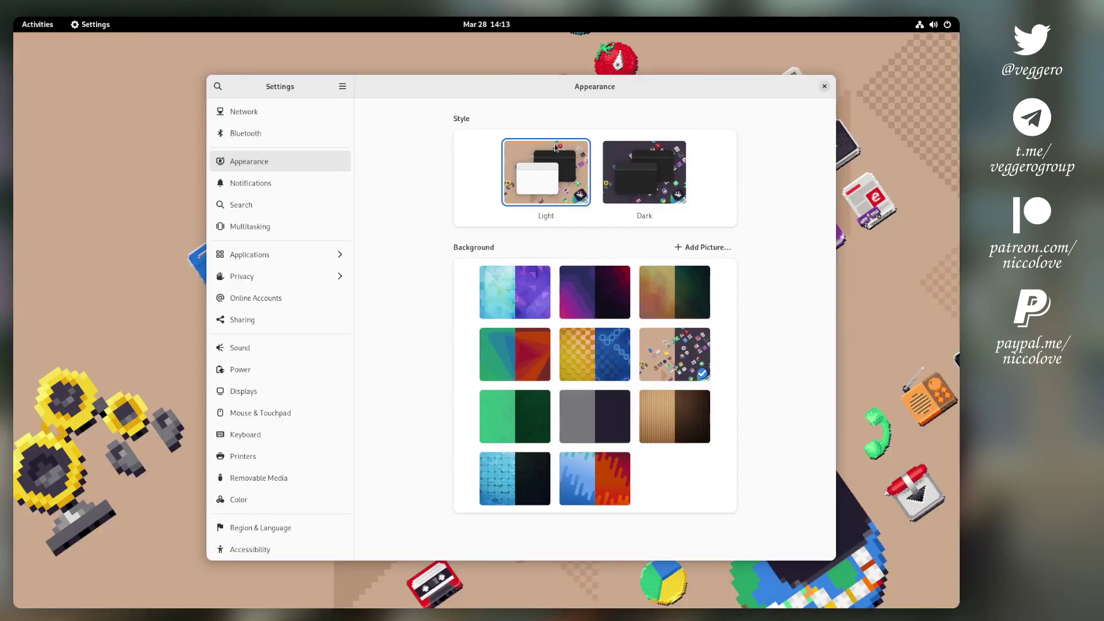
pyautogui.click(619, 157)
pyautogui.click(923, 24)
pyautogui.click(845, 70)
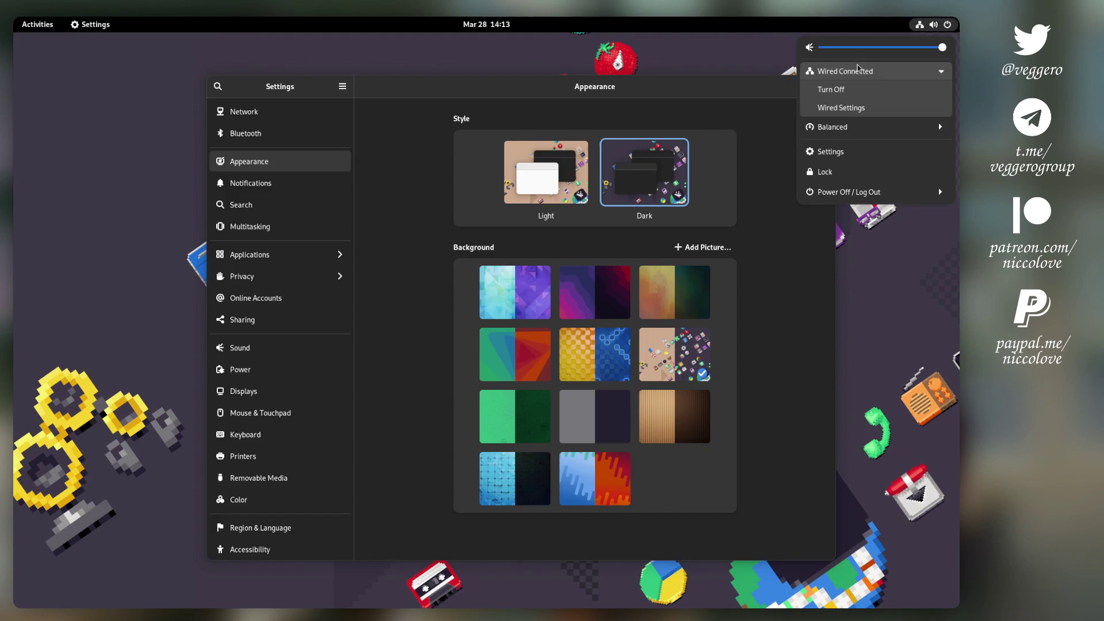
pyautogui.click(759, 323)
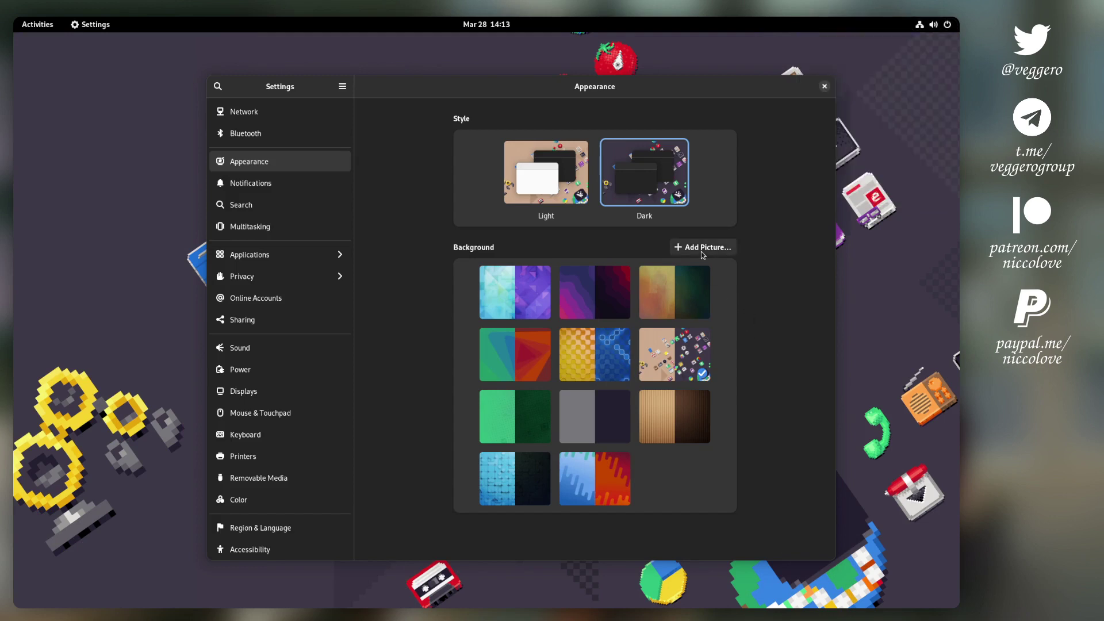
# - Apply the blue-and-orange wave wallpaper with the Light style, then reposition the window
pyautogui.click(701, 248)
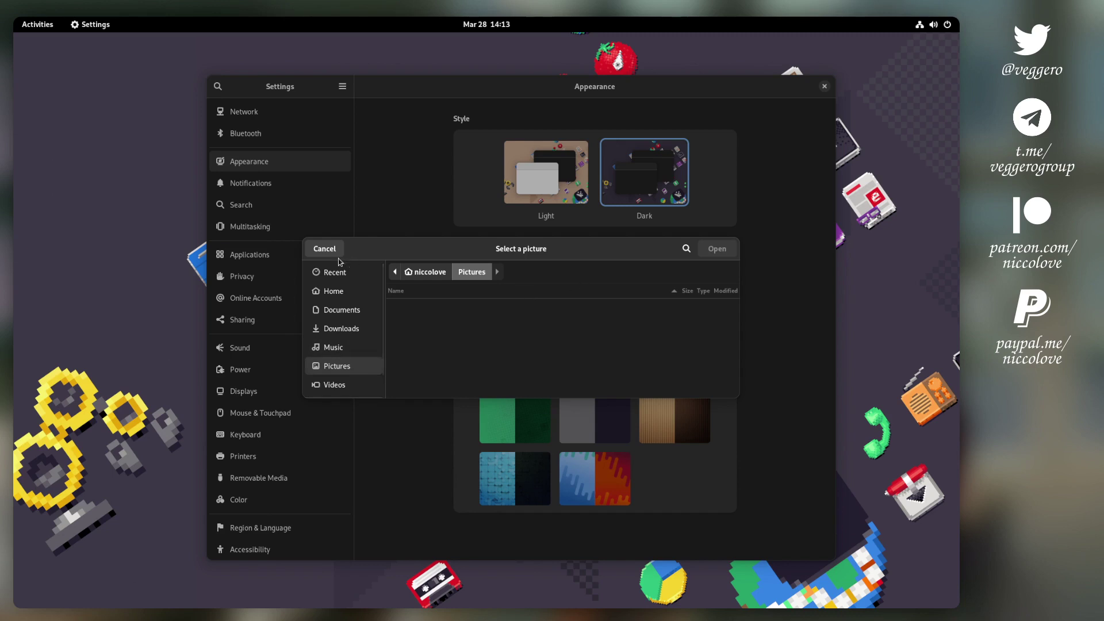
pyautogui.click(324, 248)
pyautogui.click(601, 474)
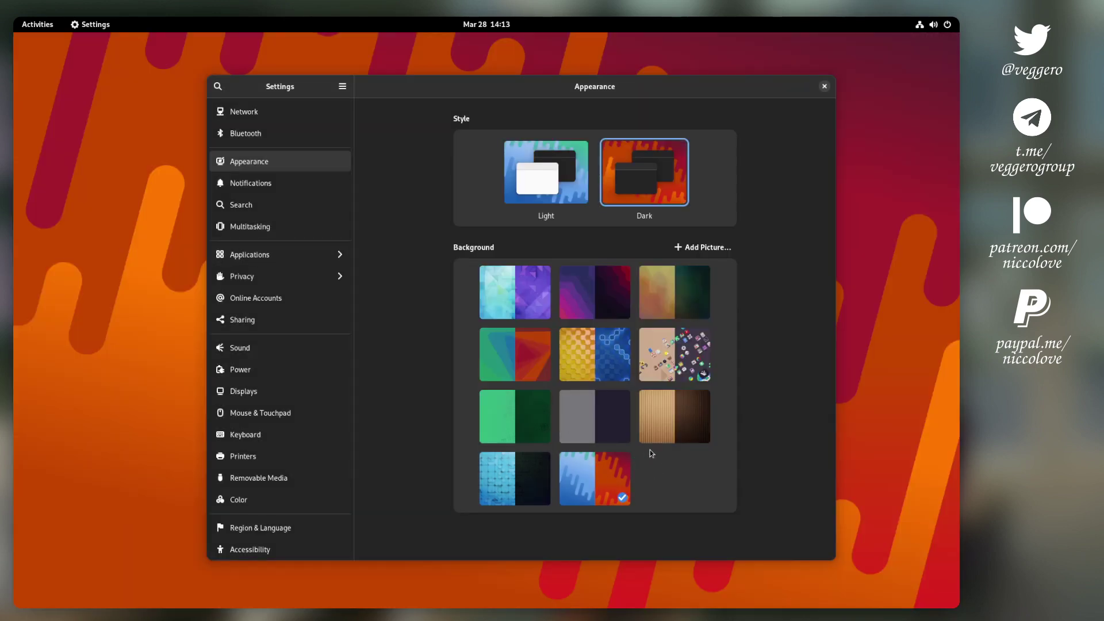
pyautogui.click(539, 171)
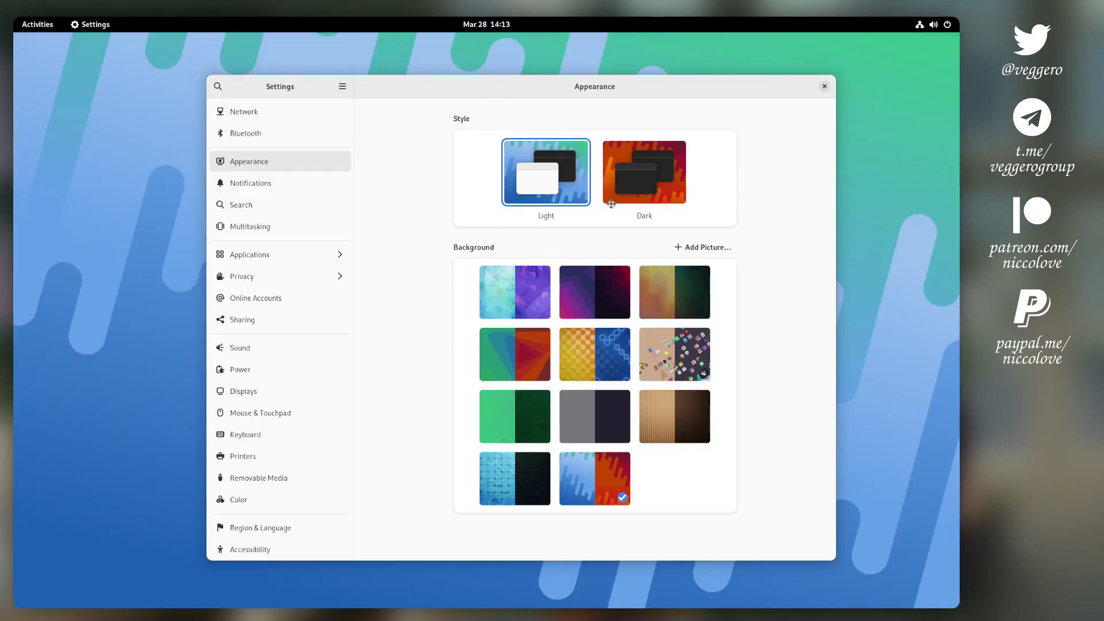
pyautogui.moveTo(490, 90); pyautogui.dragTo(471, 138)
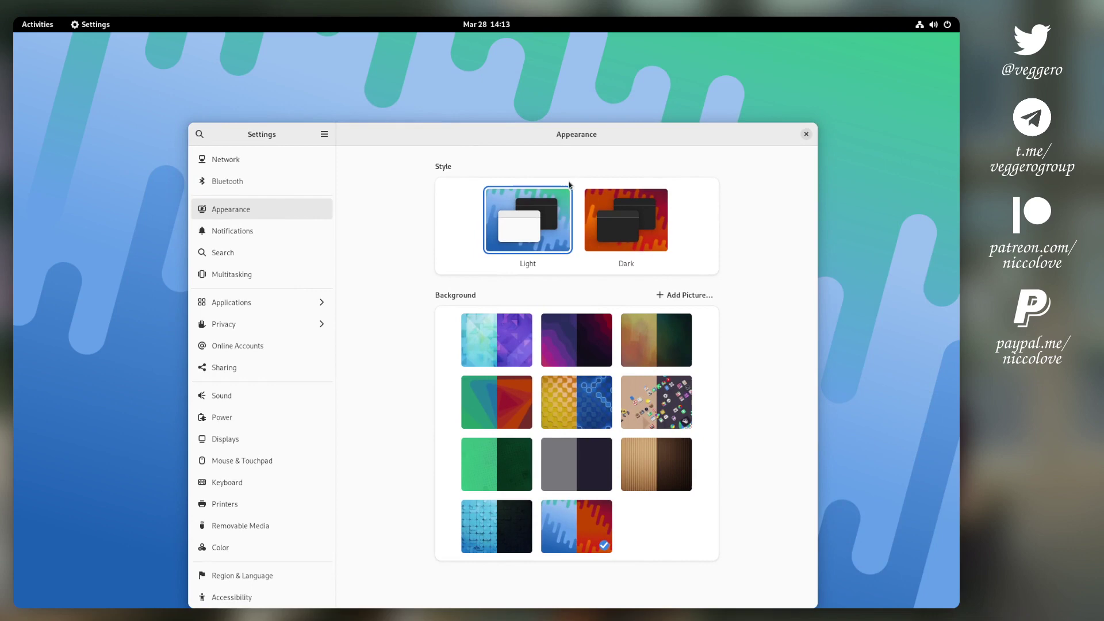
pyautogui.moveTo(547, 138); pyautogui.dragTo(522, 71)
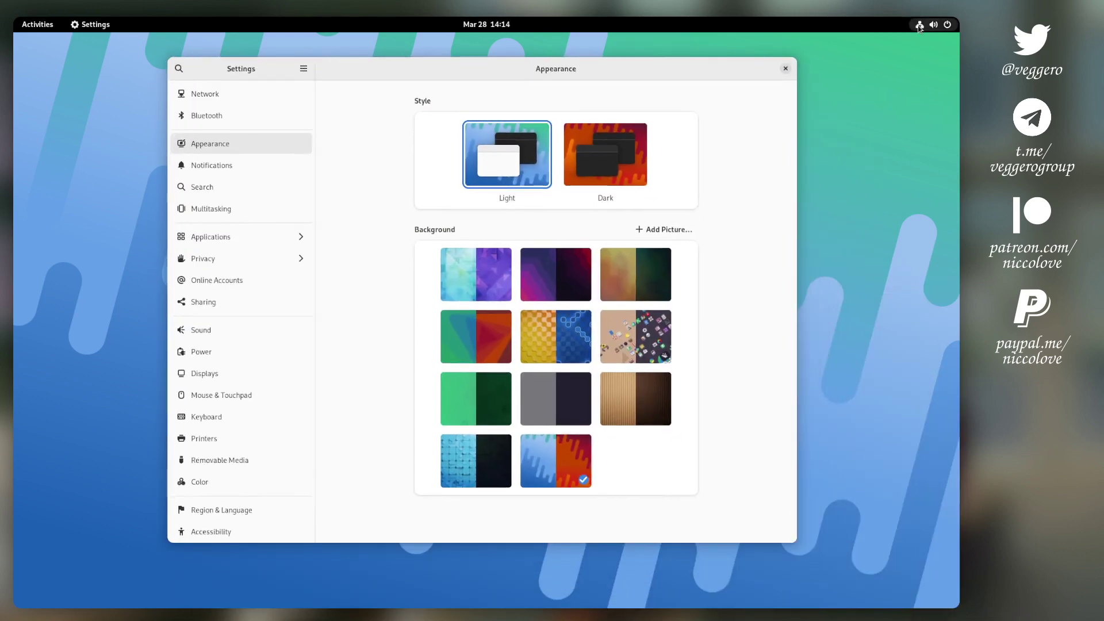
pyautogui.click(919, 26)
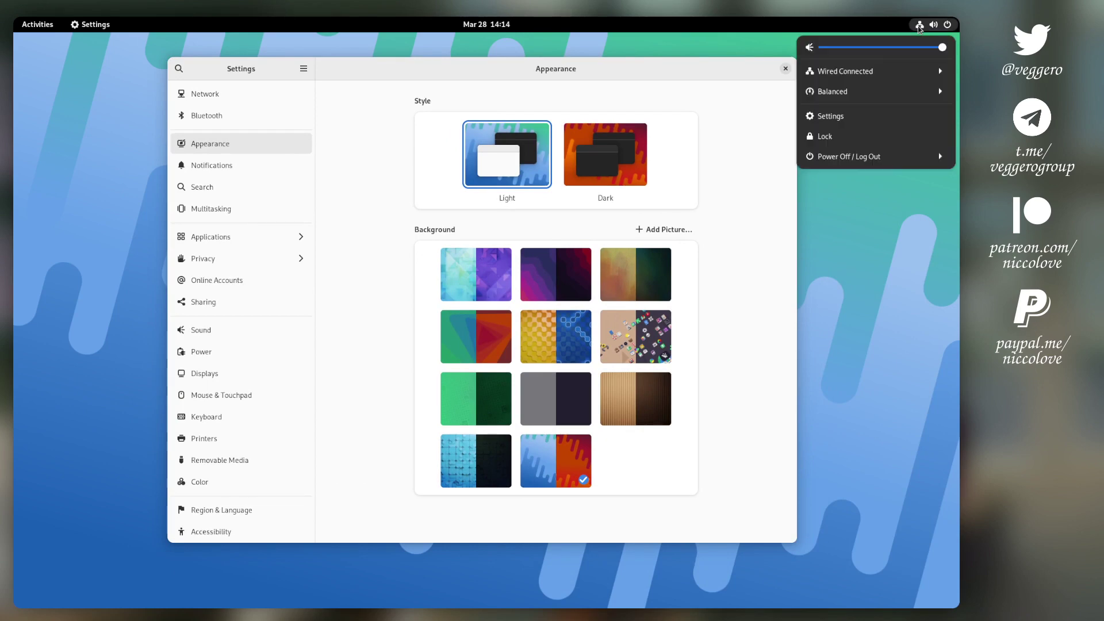
pyautogui.click(563, 77)
pyautogui.moveTo(562, 77); pyautogui.dragTo(593, 93)
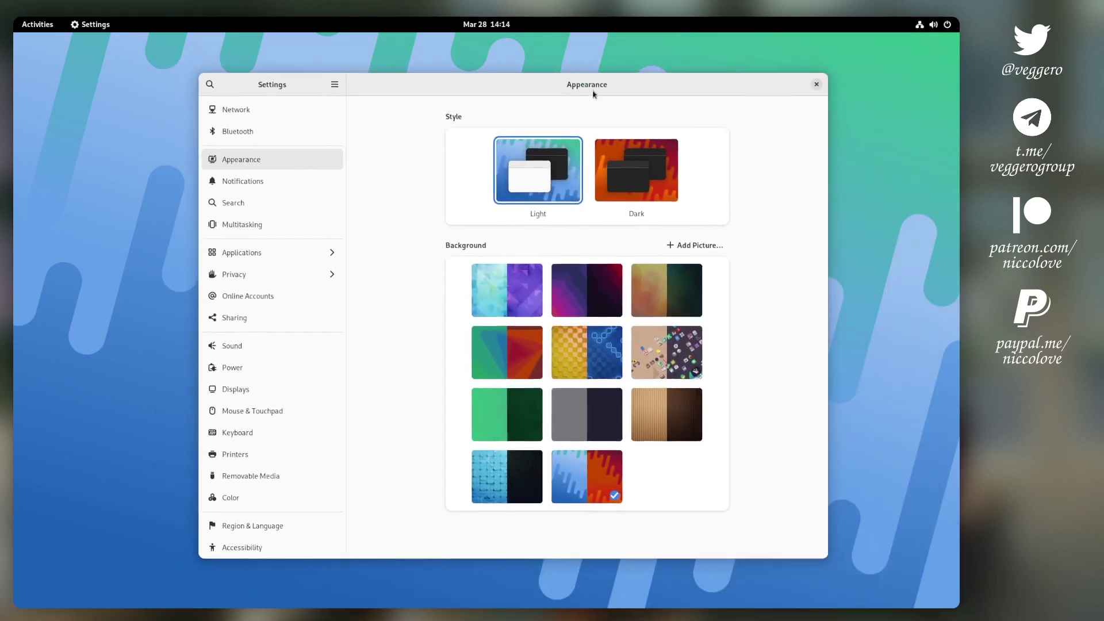
pyautogui.click(928, 30)
pyautogui.click(891, 92)
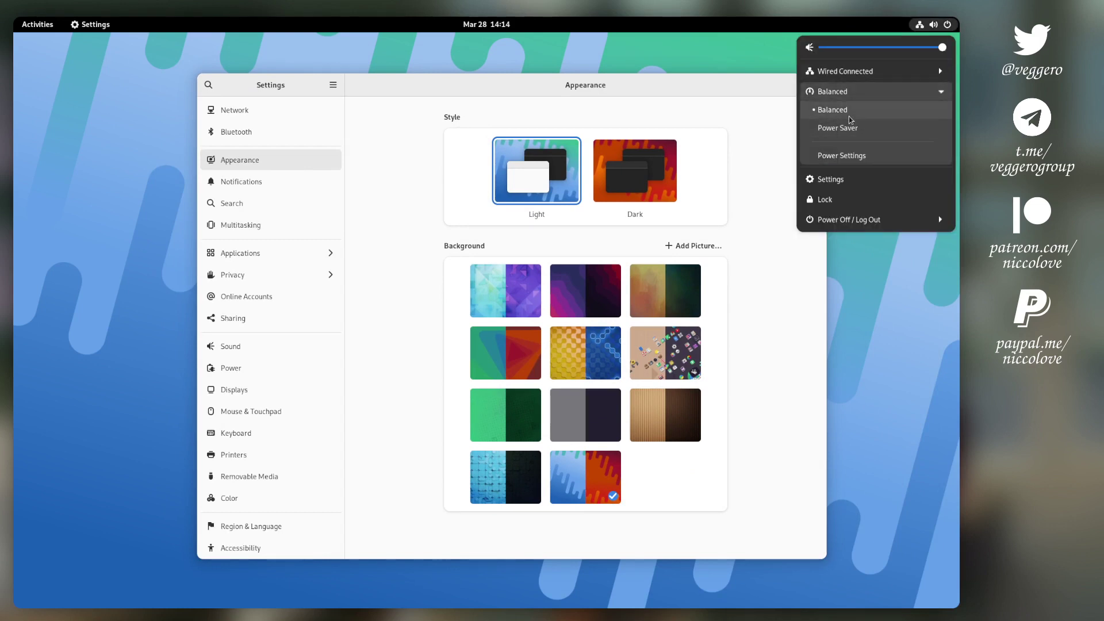
pyautogui.click(843, 79)
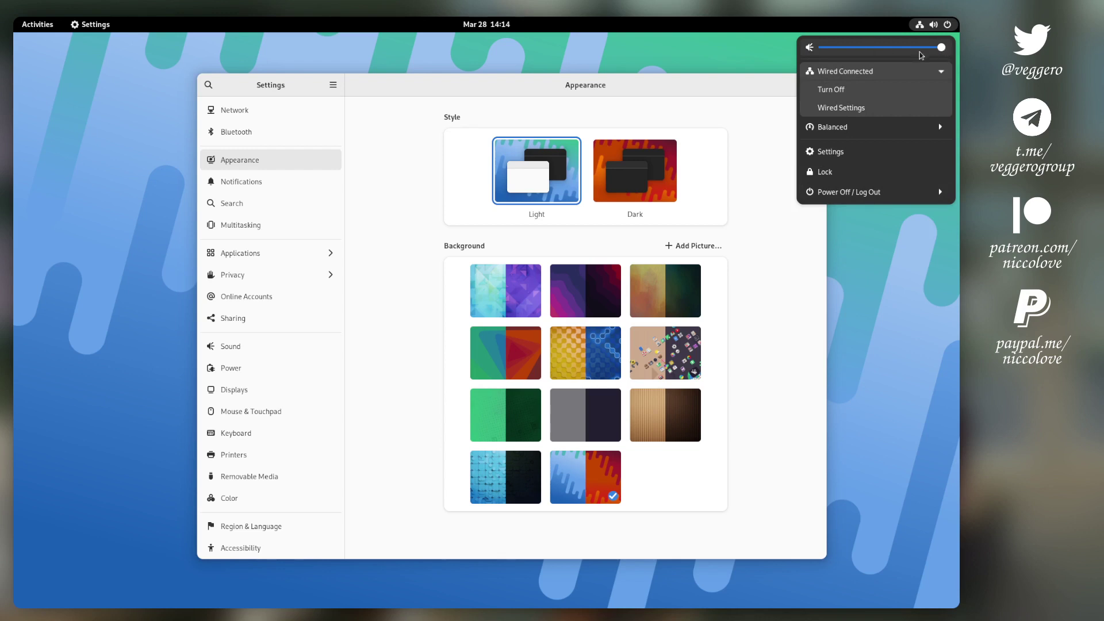
pyautogui.moveTo(923, 51); pyautogui.dragTo(846, 52)
pyautogui.scroll(5, 874, 53)
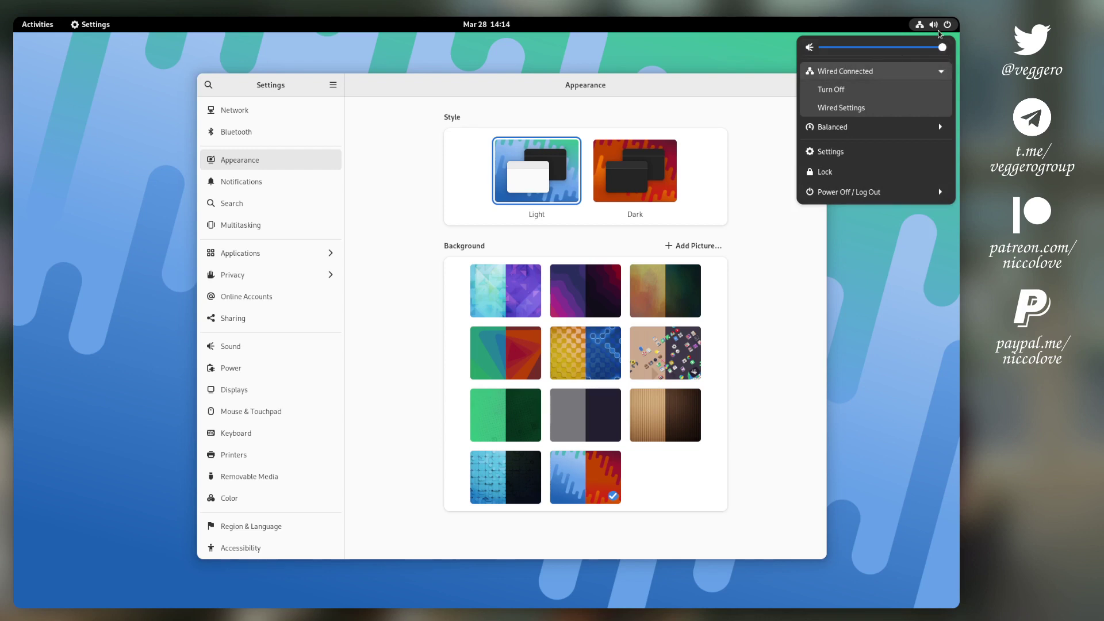
pyautogui.click(940, 26)
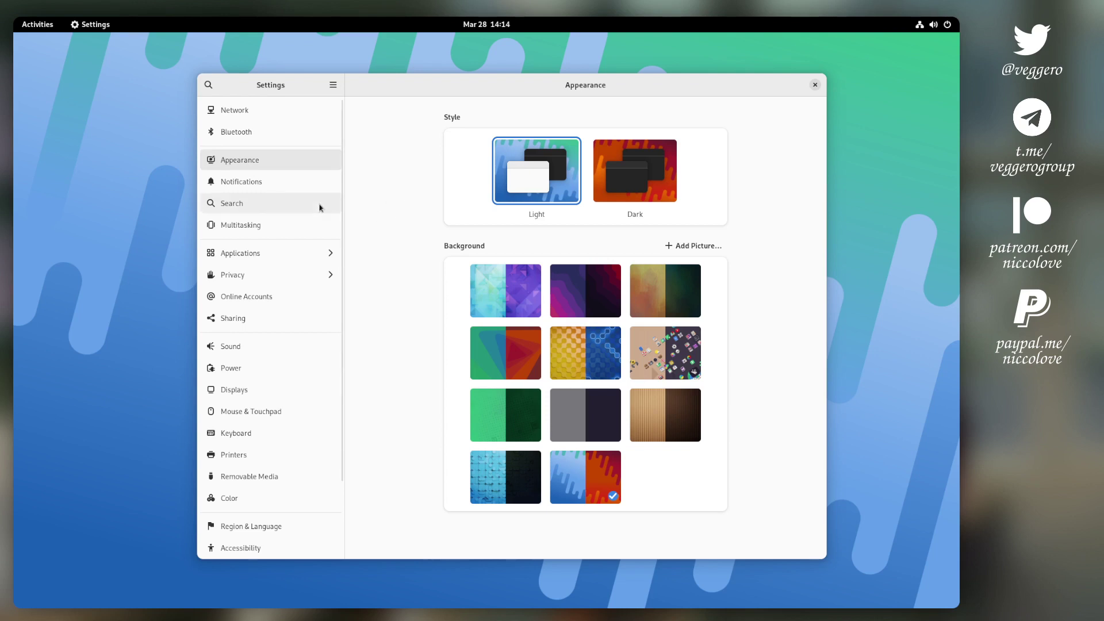
# - Open the Multitasking page in a larger Settings window and scroll through it
pyautogui.click(305, 225)
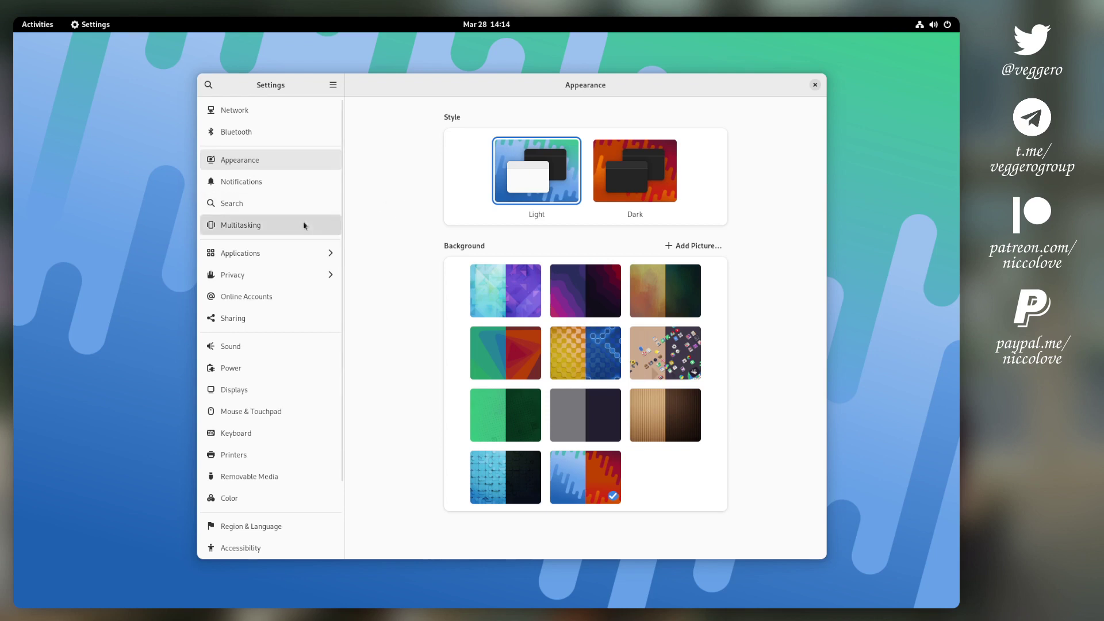
pyautogui.moveTo(479, 88); pyautogui.dragTo(437, 73)
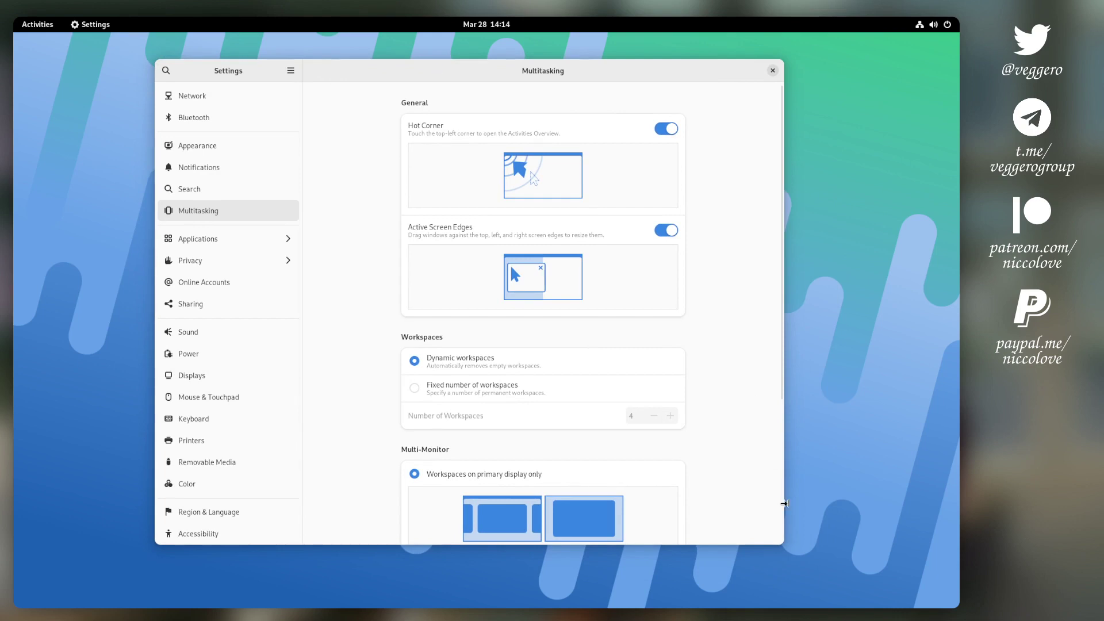
pyautogui.moveTo(784, 542); pyautogui.dragTo(836, 578)
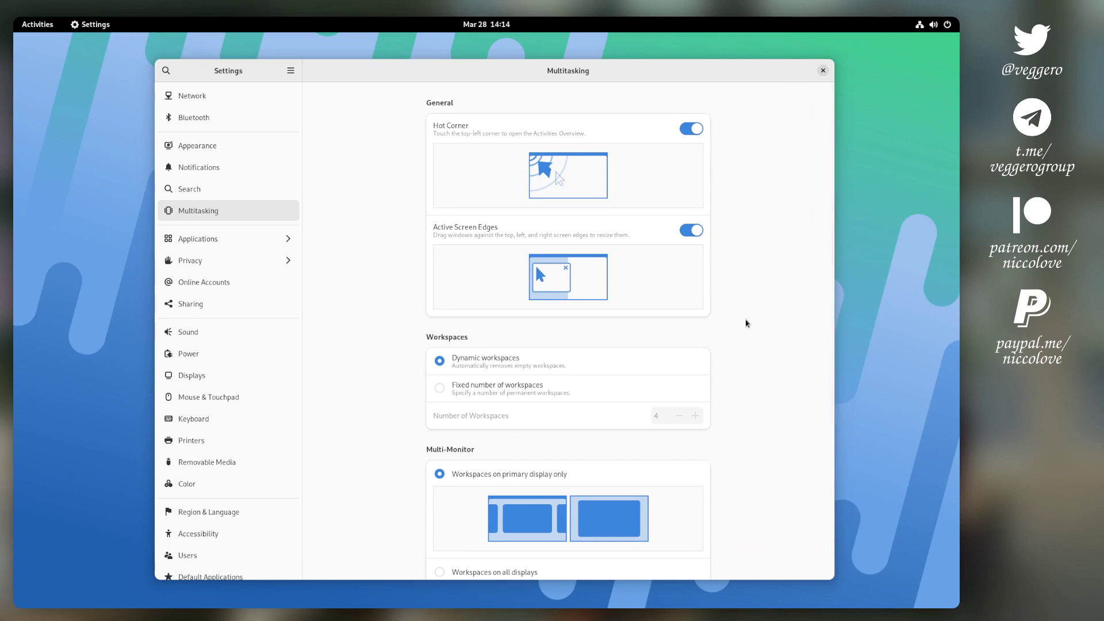
pyautogui.scroll(-5, 746, 322)
pyautogui.scroll(5, 746, 322)
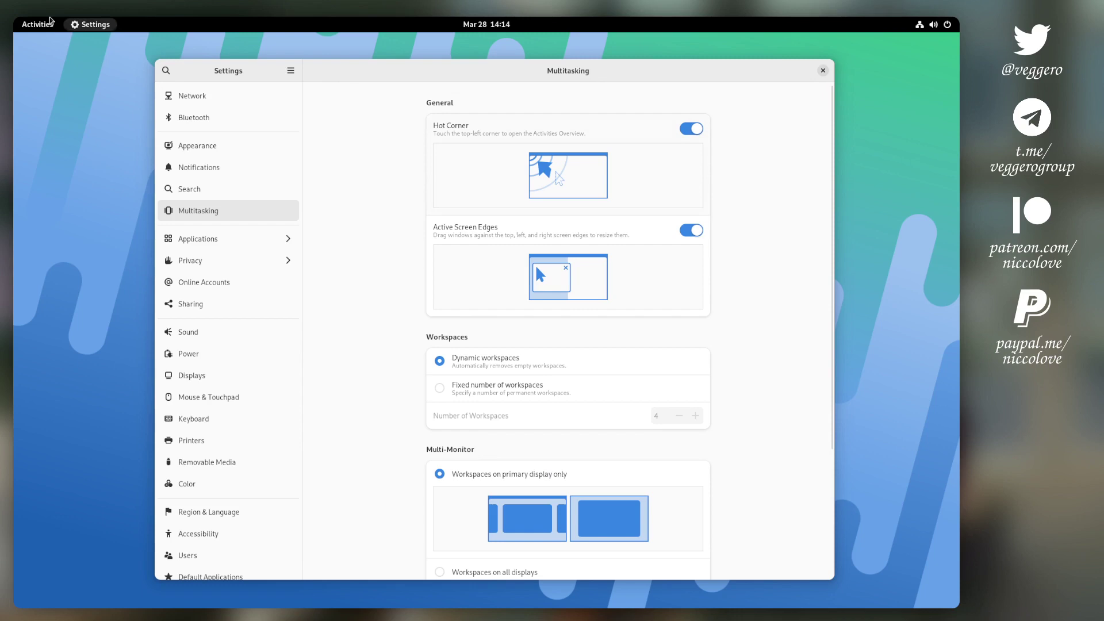
# - Snap Settings to the right half and back, then review the remaining Multitasking options
pyautogui.moveTo(14, 18)
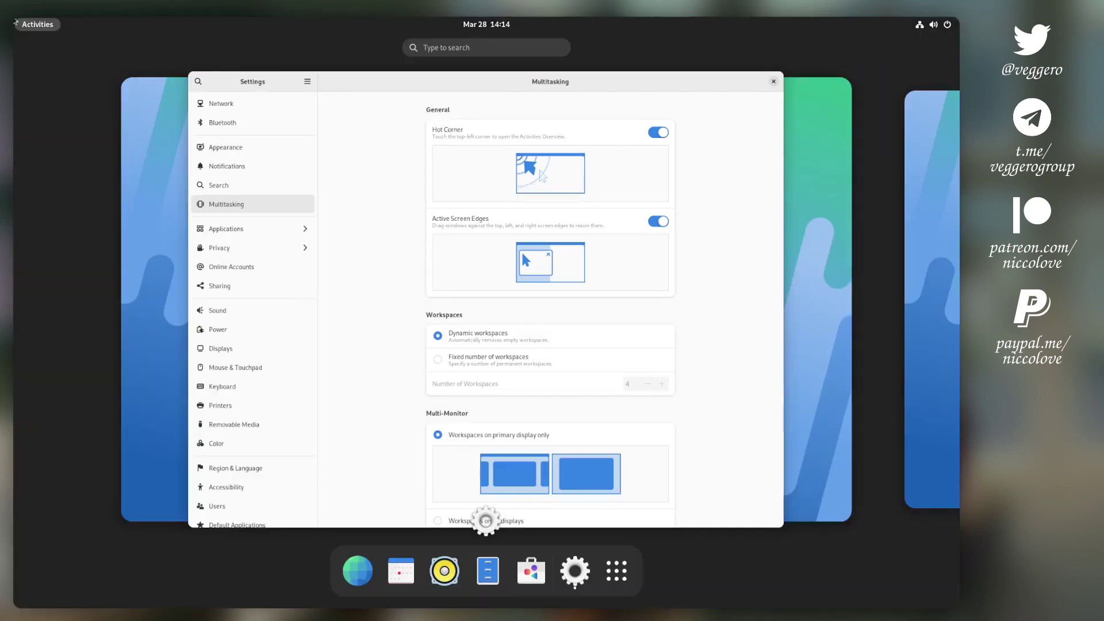
pyautogui.click(289, 221)
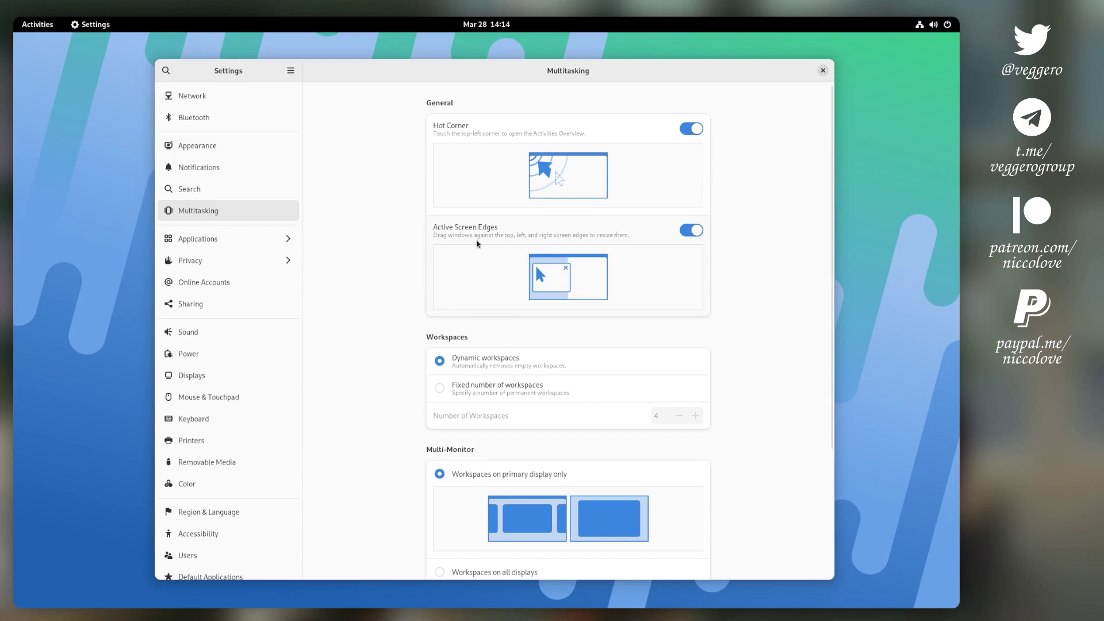
pyautogui.moveTo(483, 77); pyautogui.dragTo(957, 291)
pyautogui.moveTo(734, 51); pyautogui.dragTo(497, 69)
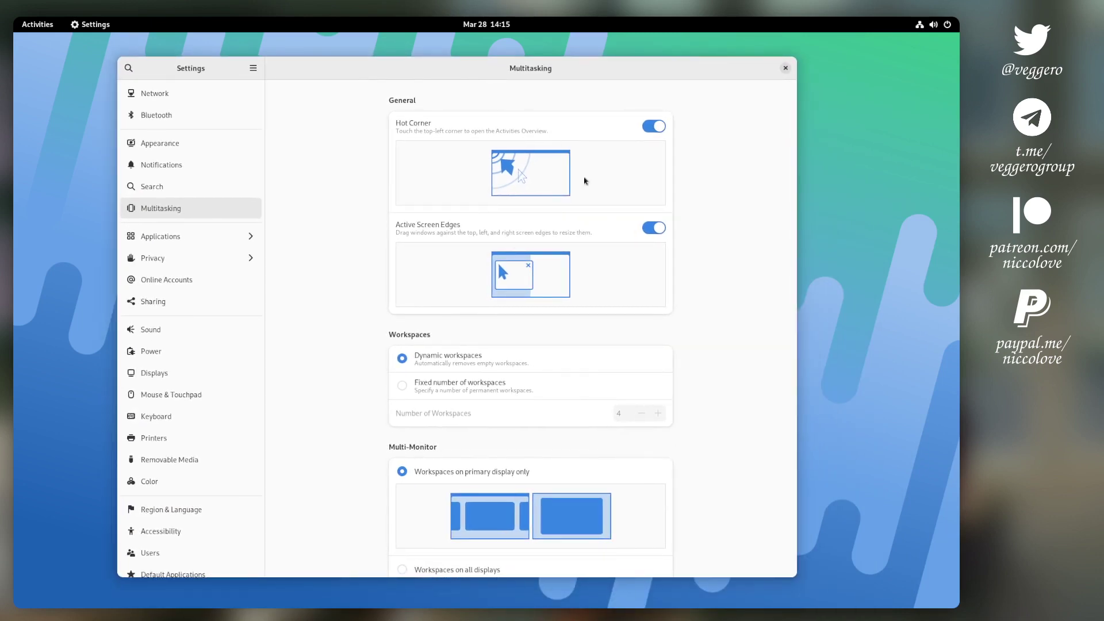
pyautogui.scroll(-5, 504, 242)
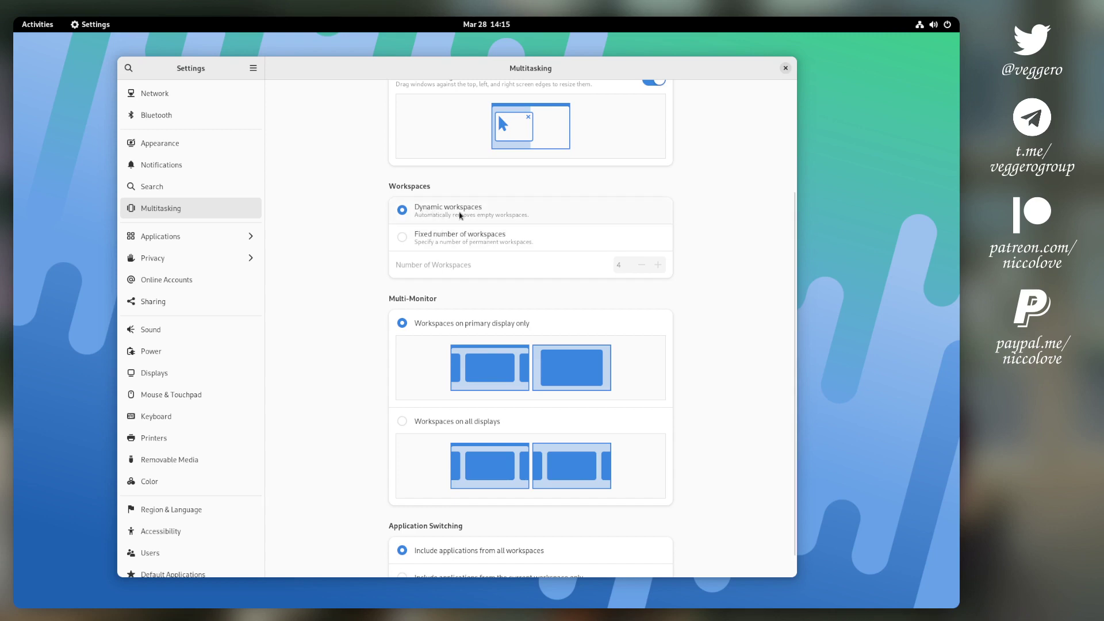
pyautogui.scroll(-1, 563, 287)
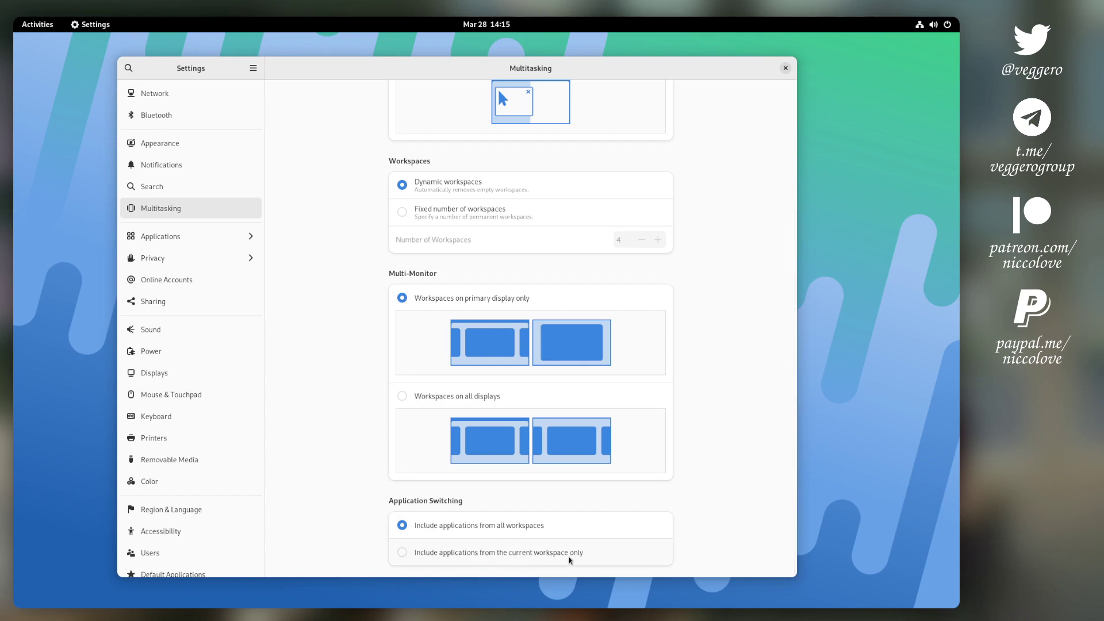
pyautogui.press('super')
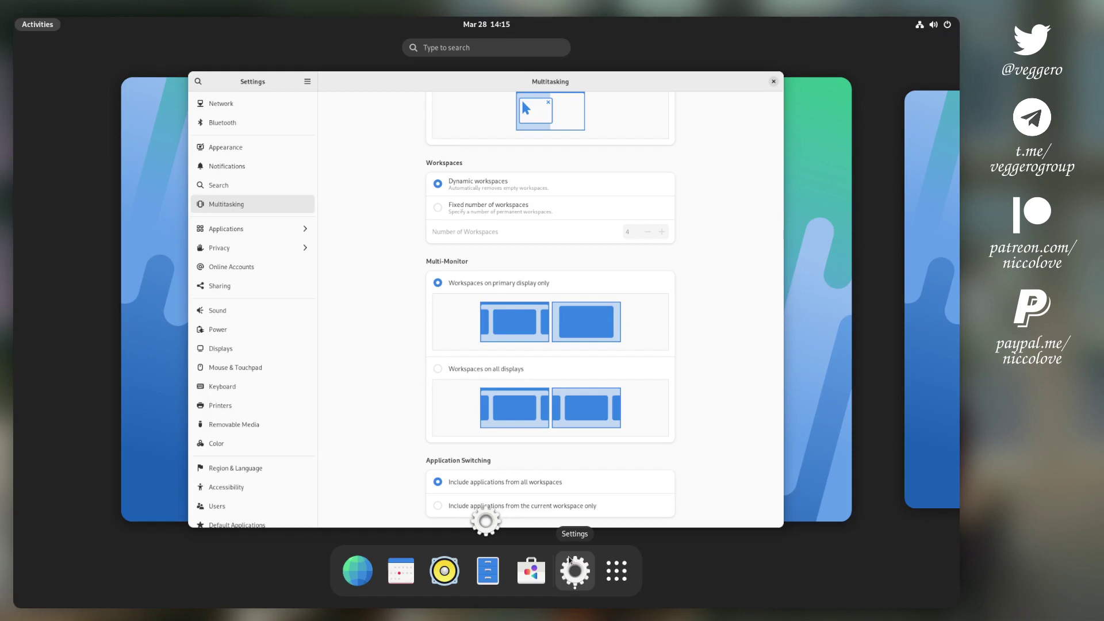
# - Switch back and forth between the Files and Settings windows with Alt+Tab
pyautogui.click(487, 571)
pyautogui.hotkey('alt', 'Tab')
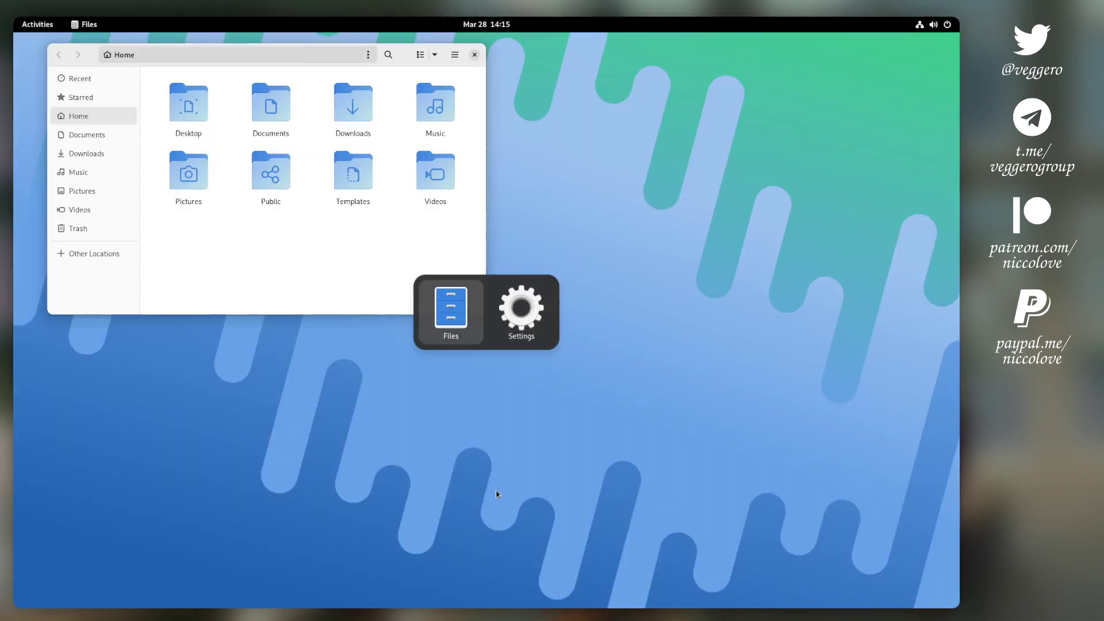
pyautogui.hotkey('alt', 'Tab')
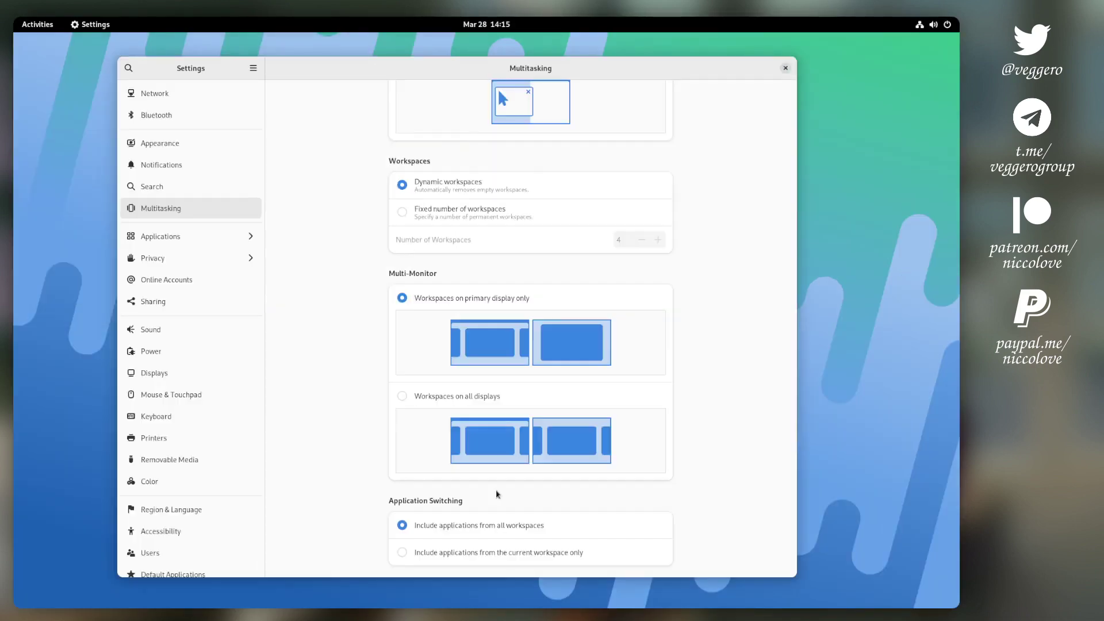
pyautogui.hotkey('alt', 'Tab')
pyautogui.hotkey('alt', 'Tab')
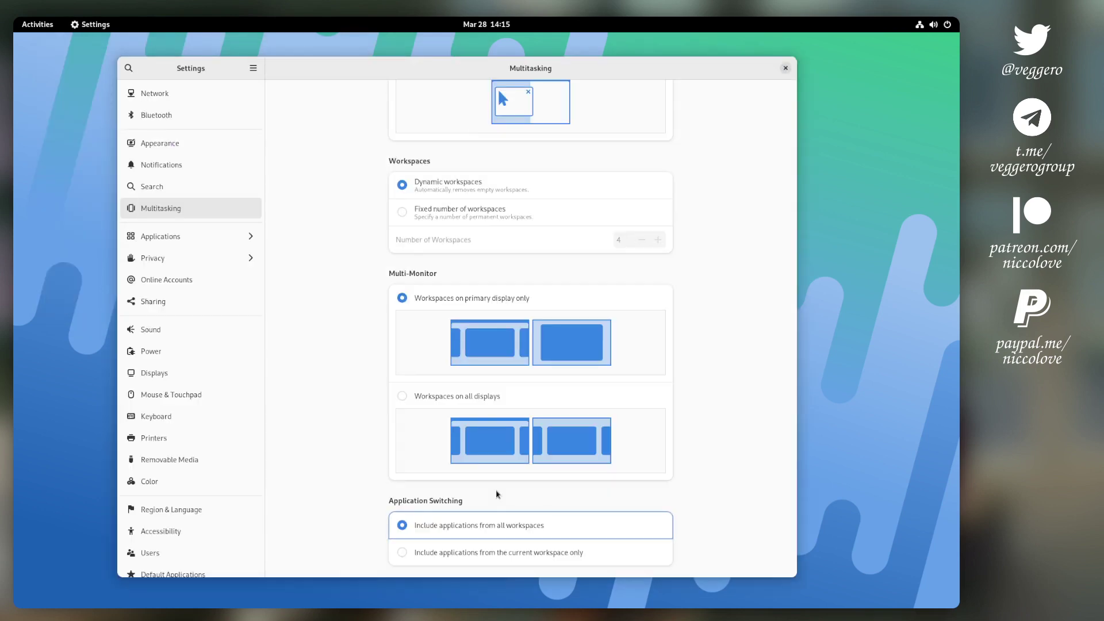
pyautogui.hotkey('alt', 'Tab')
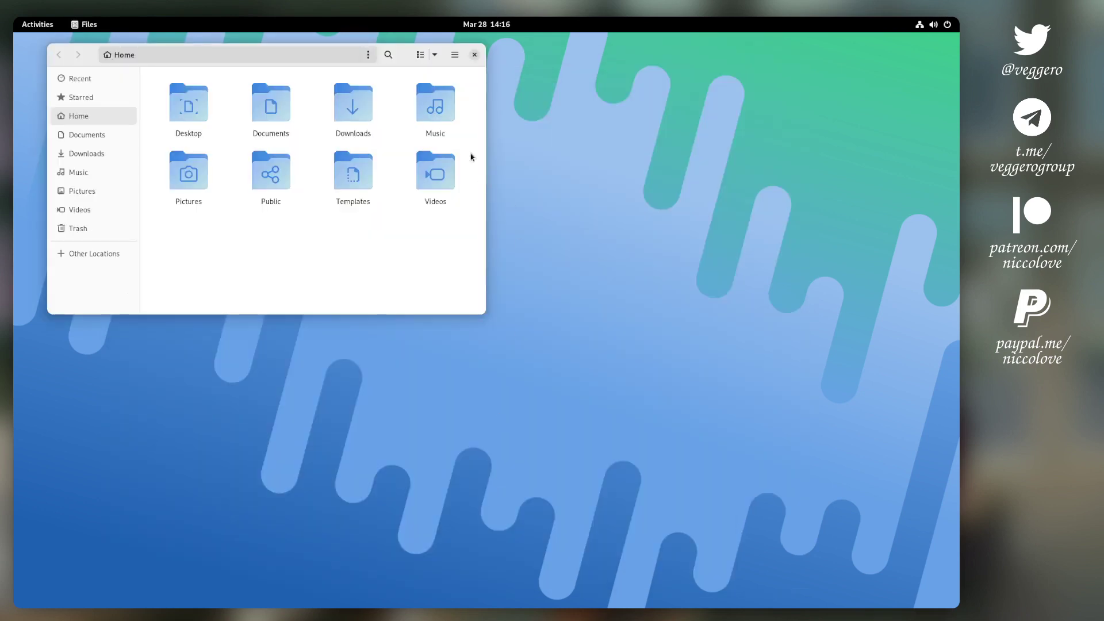
# - Centre and enlarge the Files Home window so folders spread across seven columns
pyautogui.moveTo(402, 64); pyautogui.dragTo(500, 141)
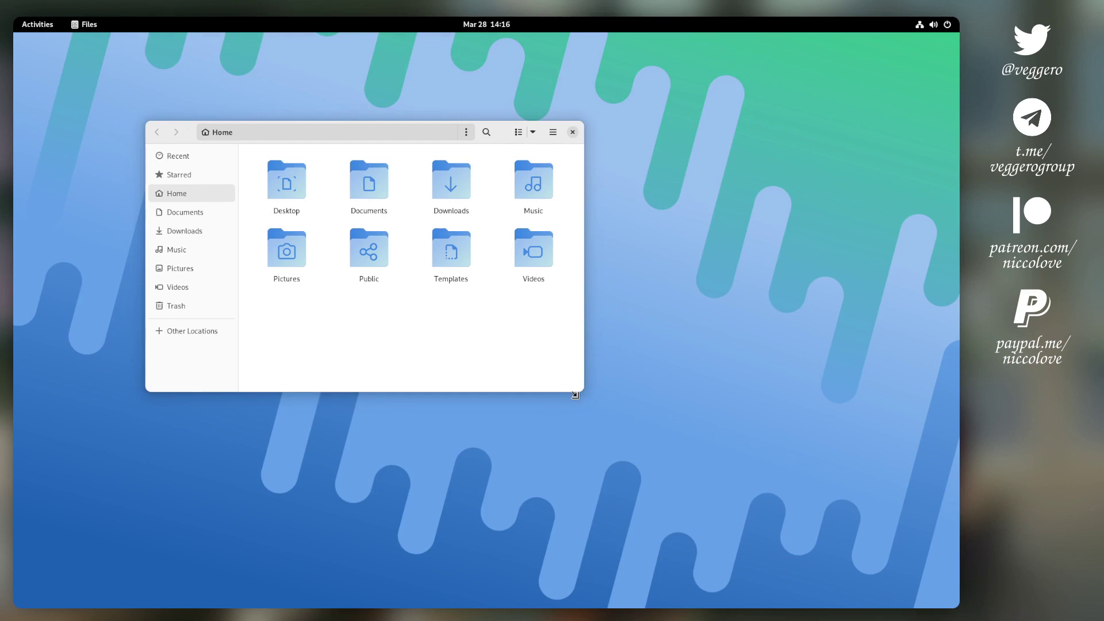
pyautogui.moveTo(588, 393); pyautogui.dragTo(774, 572)
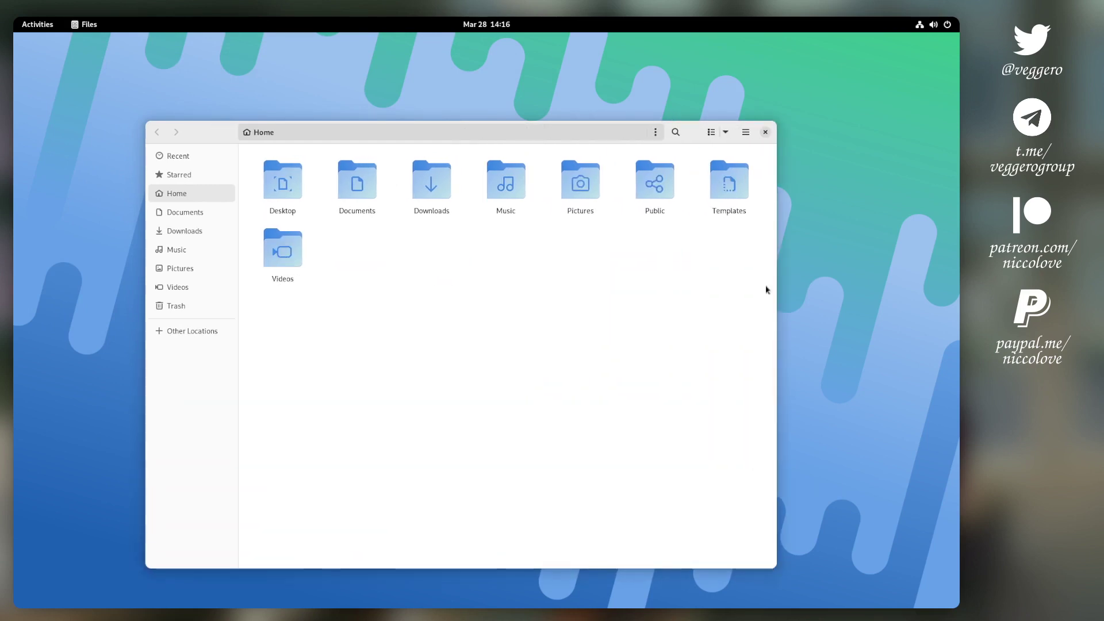
pyautogui.click(726, 133)
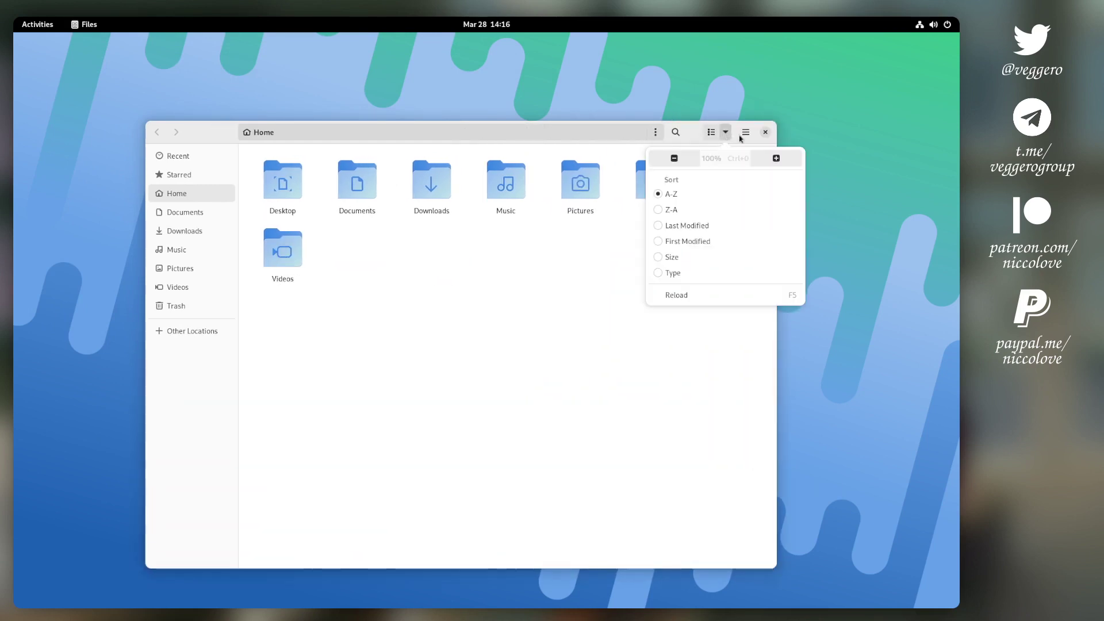
pyautogui.click(740, 138)
# - Launch Text Editor with 'te' and move its new document window toward the centre
pyautogui.press('super')
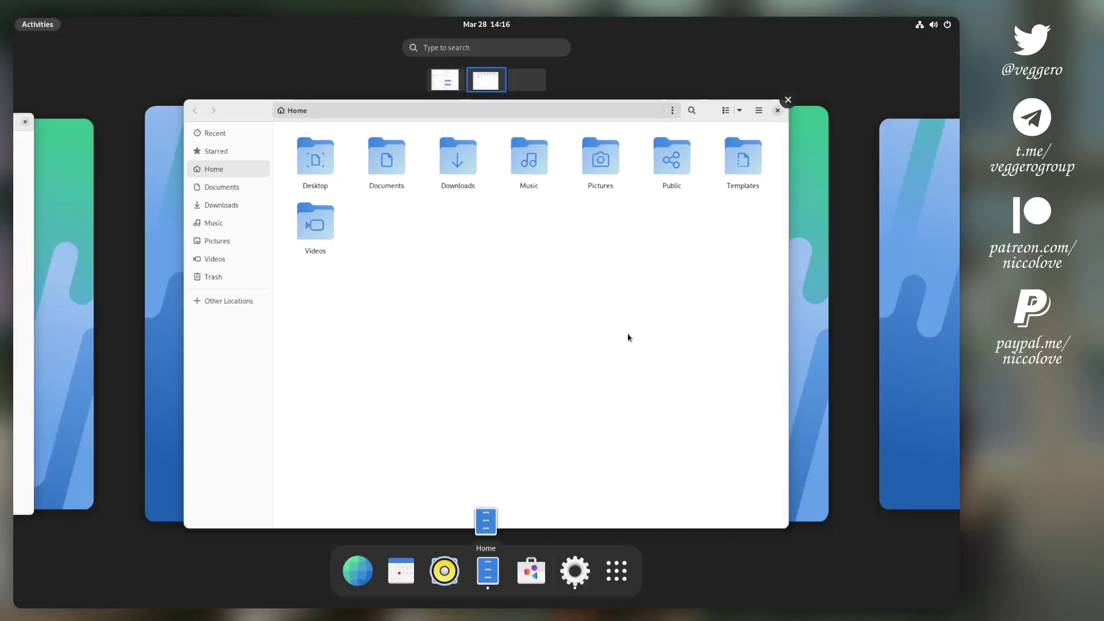
pyautogui.write('te')
pyautogui.press('super')
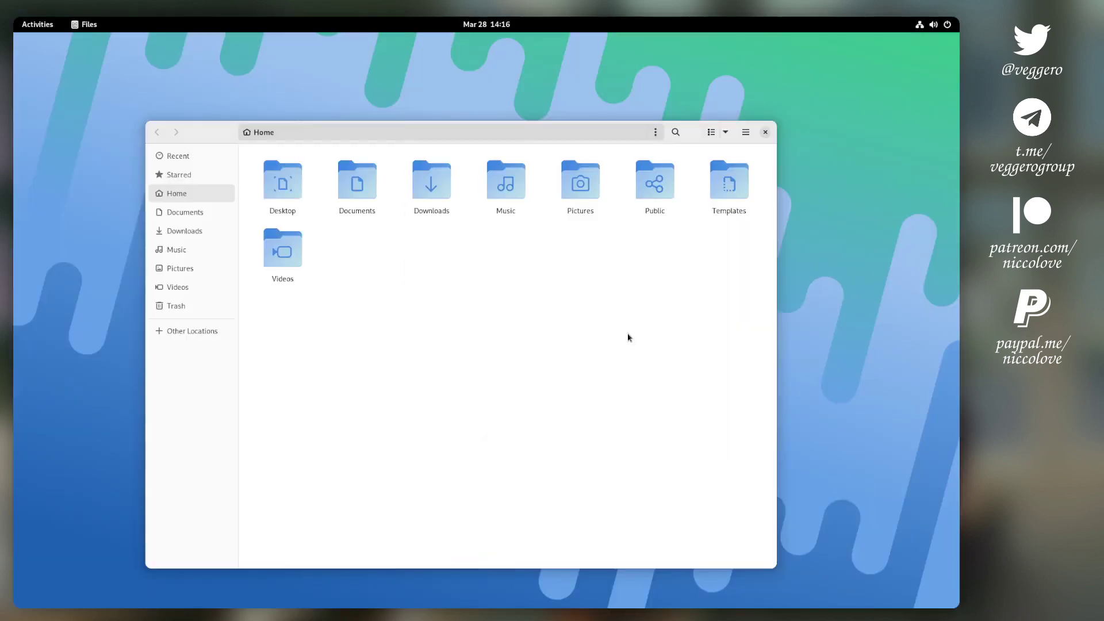
pyautogui.moveTo(190, 54); pyautogui.dragTo(475, 155)
# - Launch Console from the Activities search with 'co'
pyautogui.press('super')
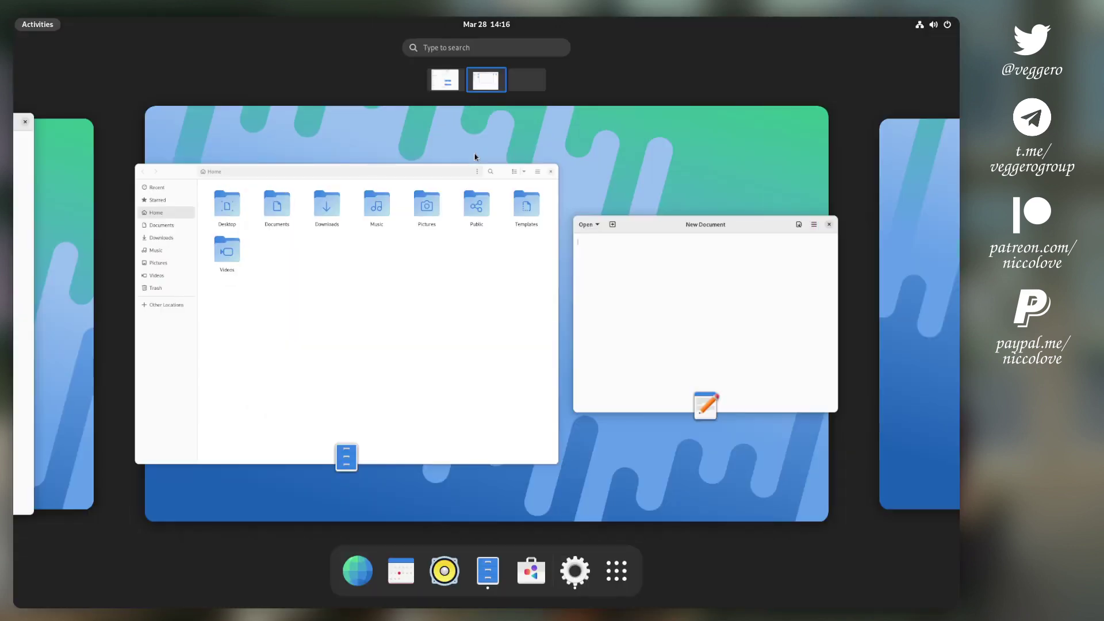
pyautogui.write('co')
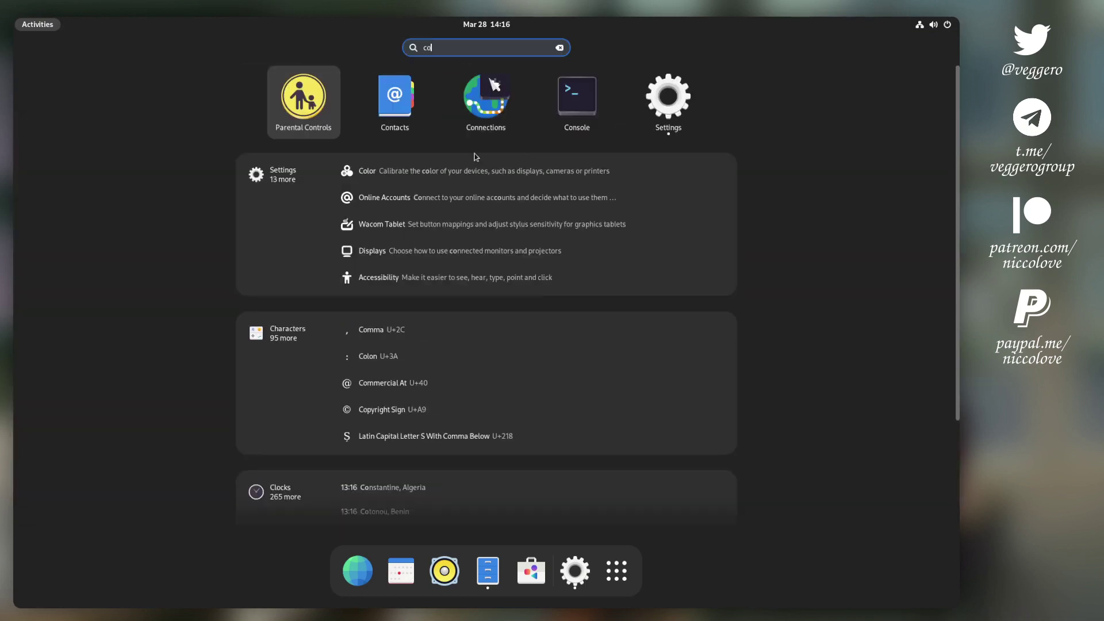
pyautogui.click(576, 102)
pyautogui.press('super')
pyautogui.write('co')
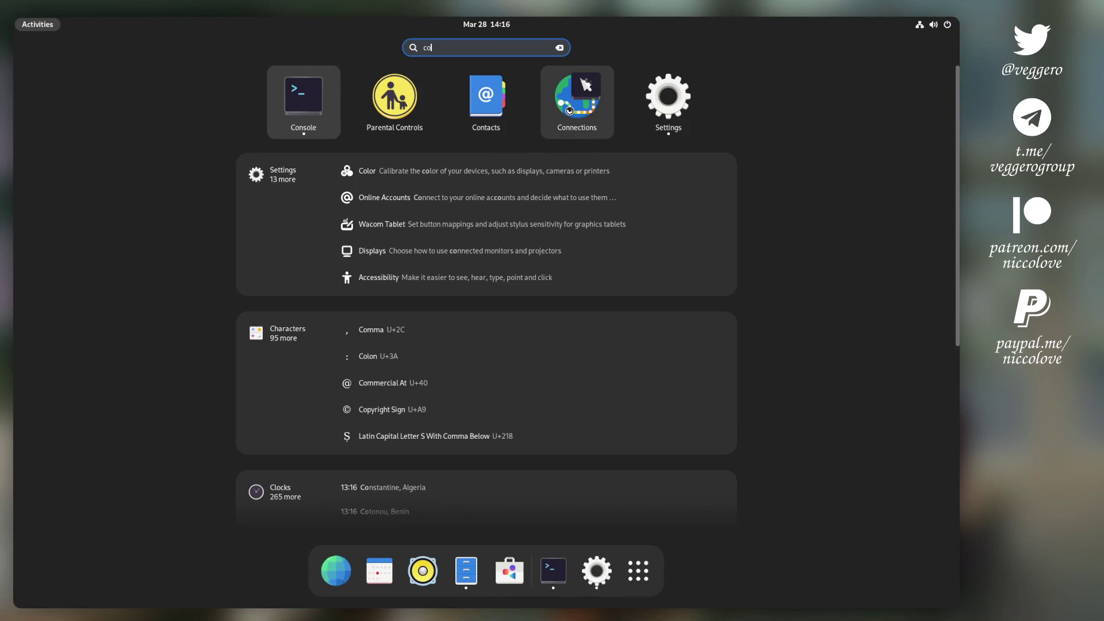
pyautogui.press('Return')
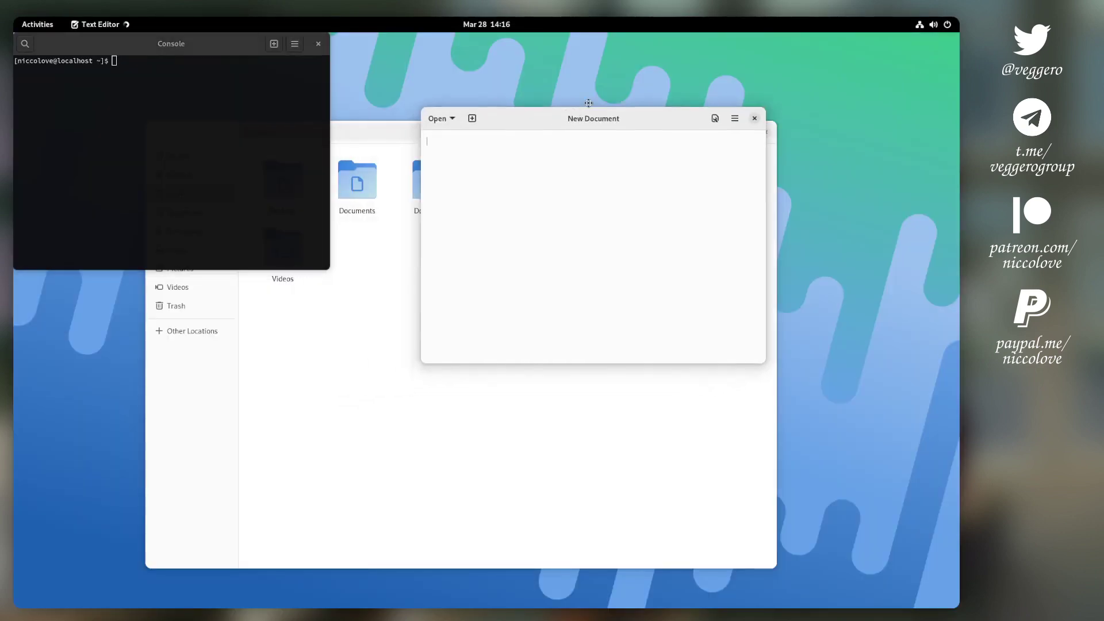
# - Place the Console window to the left of the Text Editor window
pyautogui.click(263, 78)
pyautogui.moveTo(262, 78); pyautogui.dragTo(369, 162)
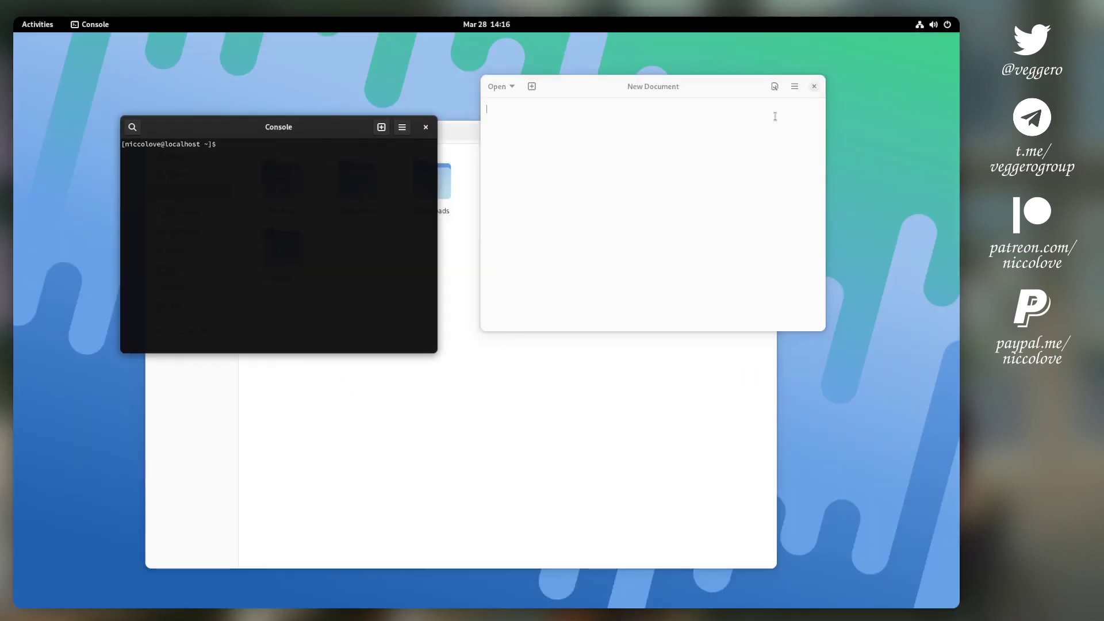
pyautogui.moveTo(230, 131)
pyautogui.mouseDown()
pyautogui.moveTo(292, 124)
pyautogui.moveTo(212, 125)
pyautogui.mouseUp()
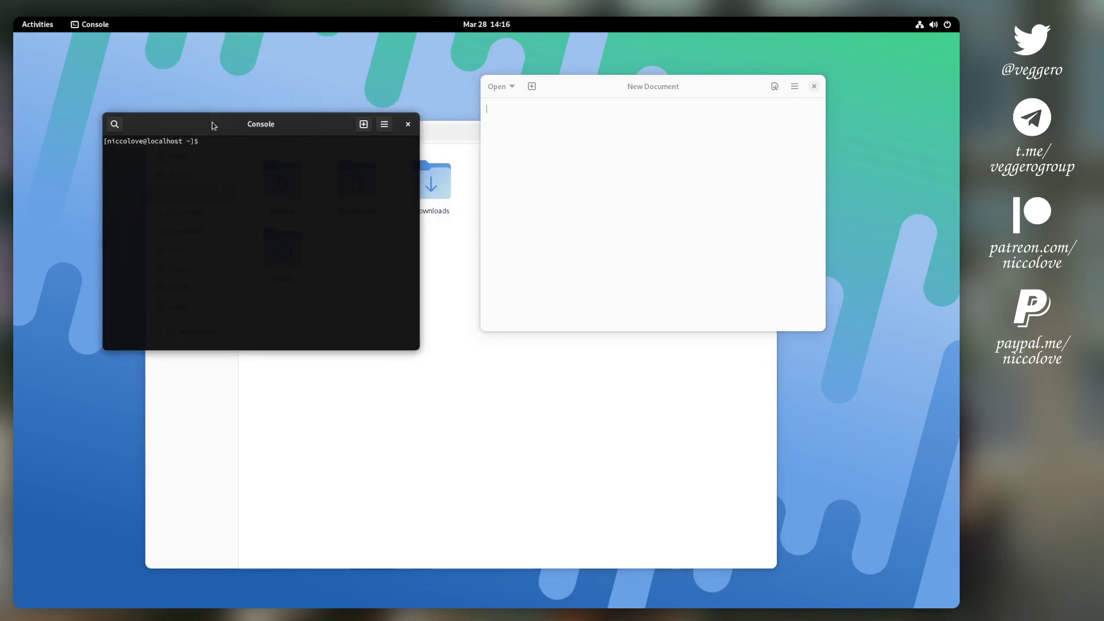
# - Try the dark style in Text Editor, then set it to follow the system style
pyautogui.click(676, 92)
pyautogui.click(793, 87)
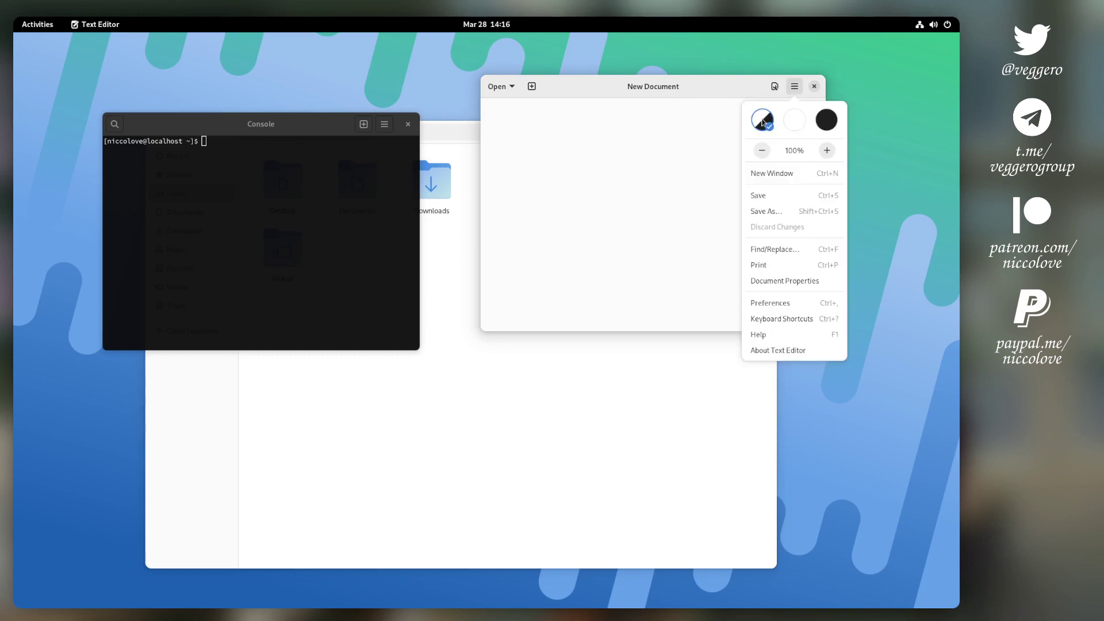
pyautogui.click(826, 125)
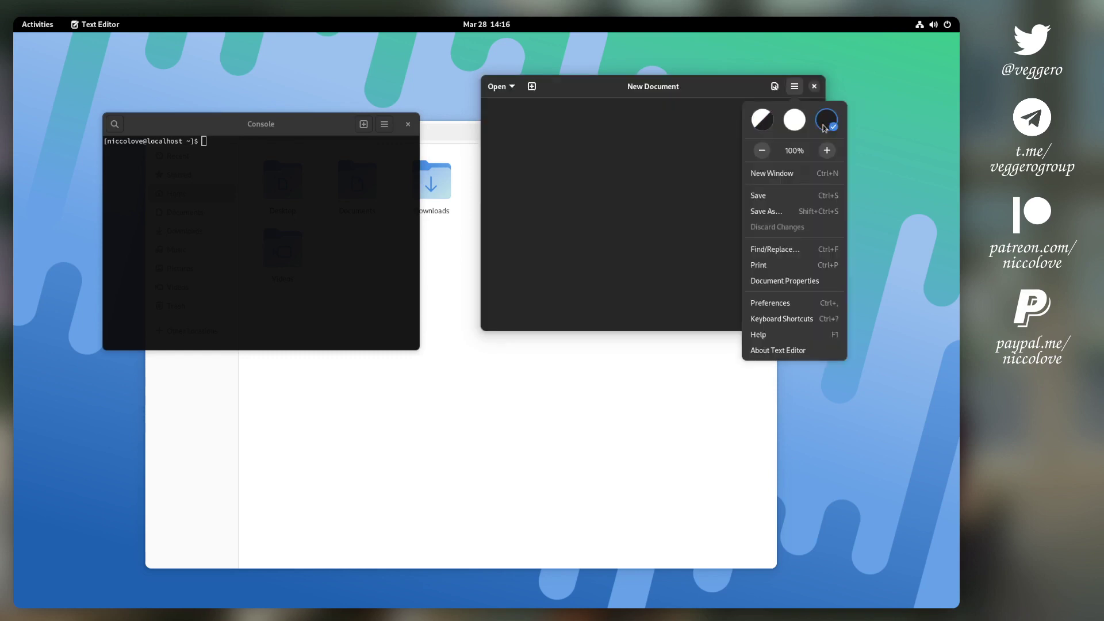
pyautogui.click(793, 124)
pyautogui.click(762, 121)
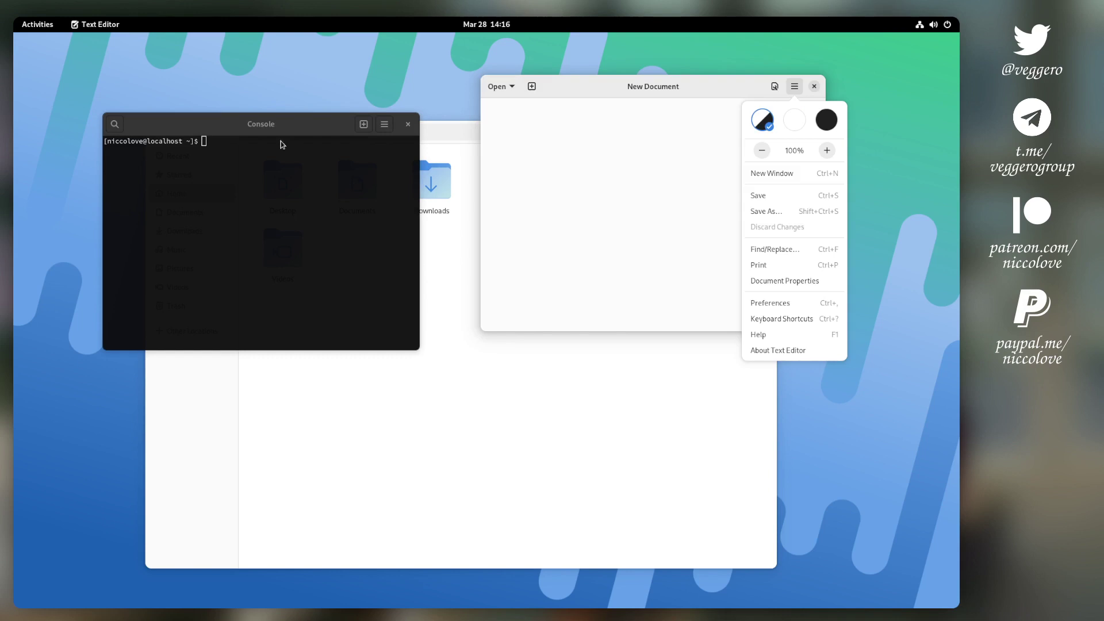
# - Make Console follow the system style and open a second New Document tab
pyautogui.click(384, 124)
pyautogui.click(384, 125)
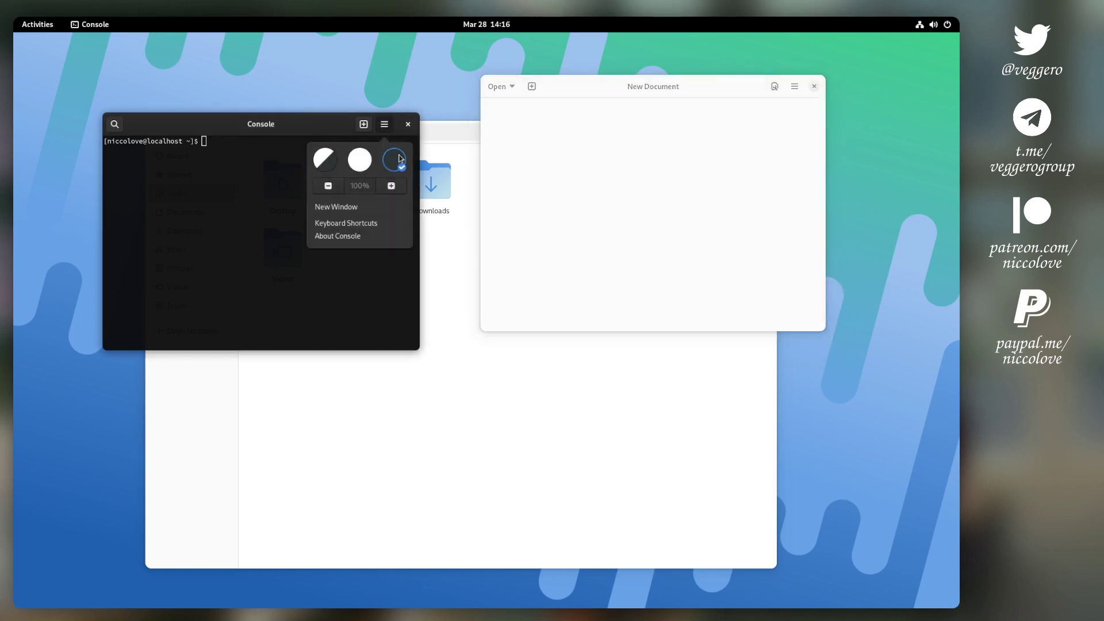
pyautogui.click(328, 160)
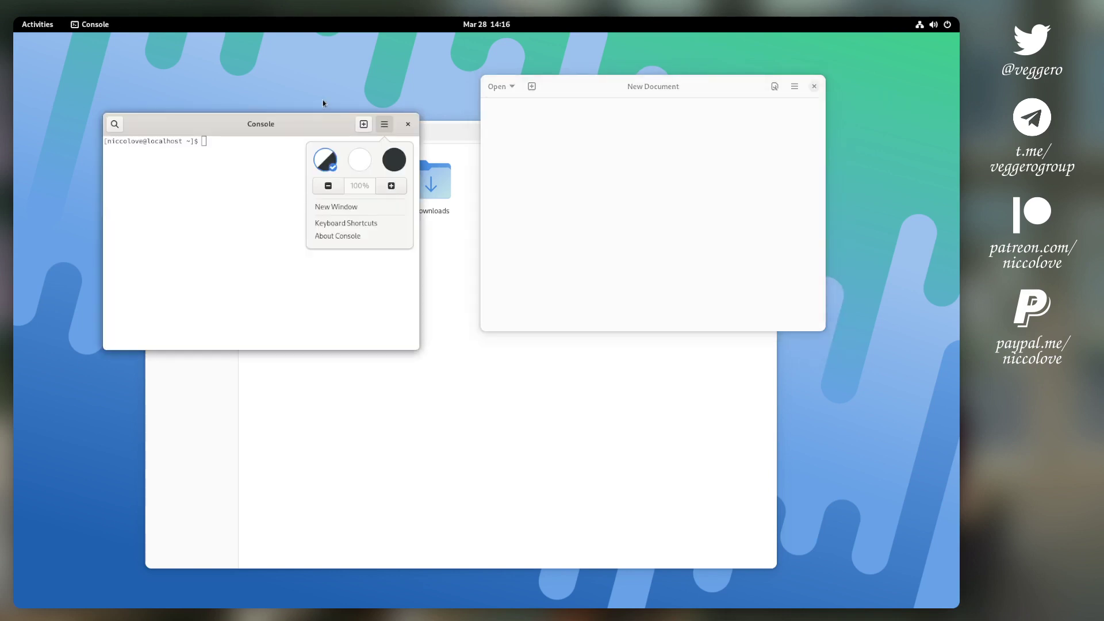
pyautogui.click(532, 87)
pyautogui.click(335, 125)
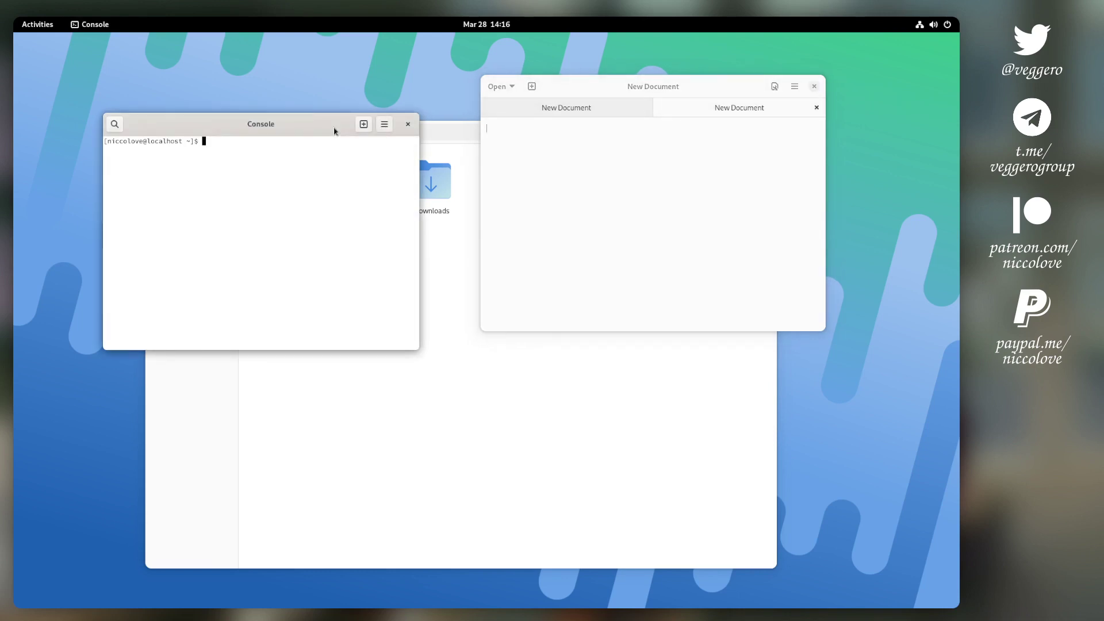
# - Close the second document and zoom the editor out and back to 100%
pyautogui.click(816, 108)
pyautogui.click(794, 86)
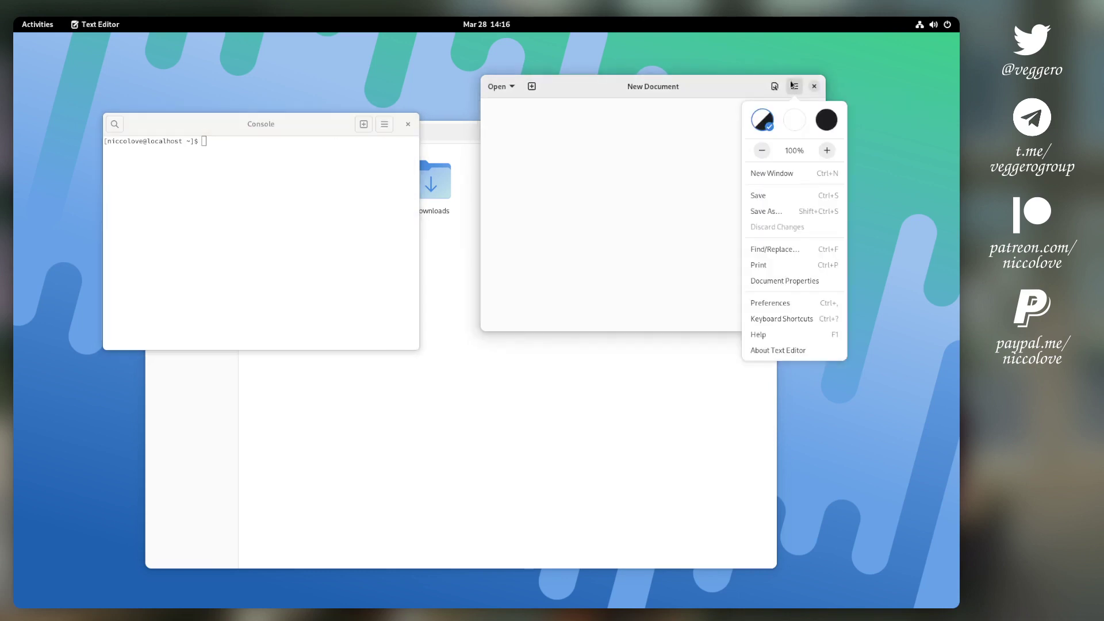
pyautogui.click(762, 150)
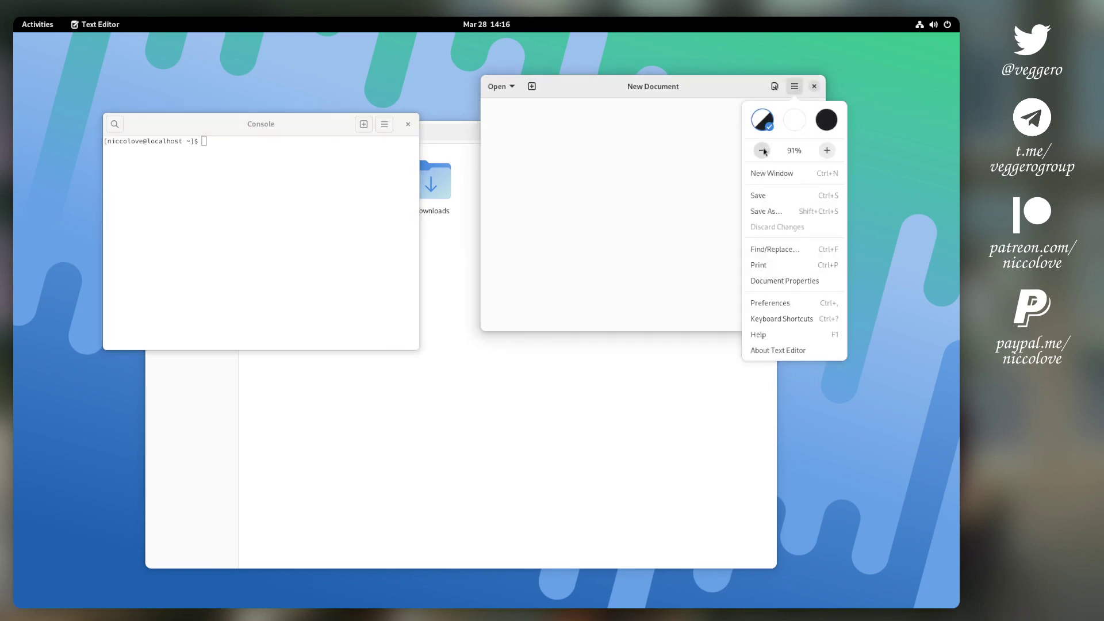
pyautogui.click(827, 150)
pyautogui.click(567, 132)
# - Start a new document with 'ththnthnth' and a line of 'eu aoe uao…' sample text
pyautogui.click(532, 86)
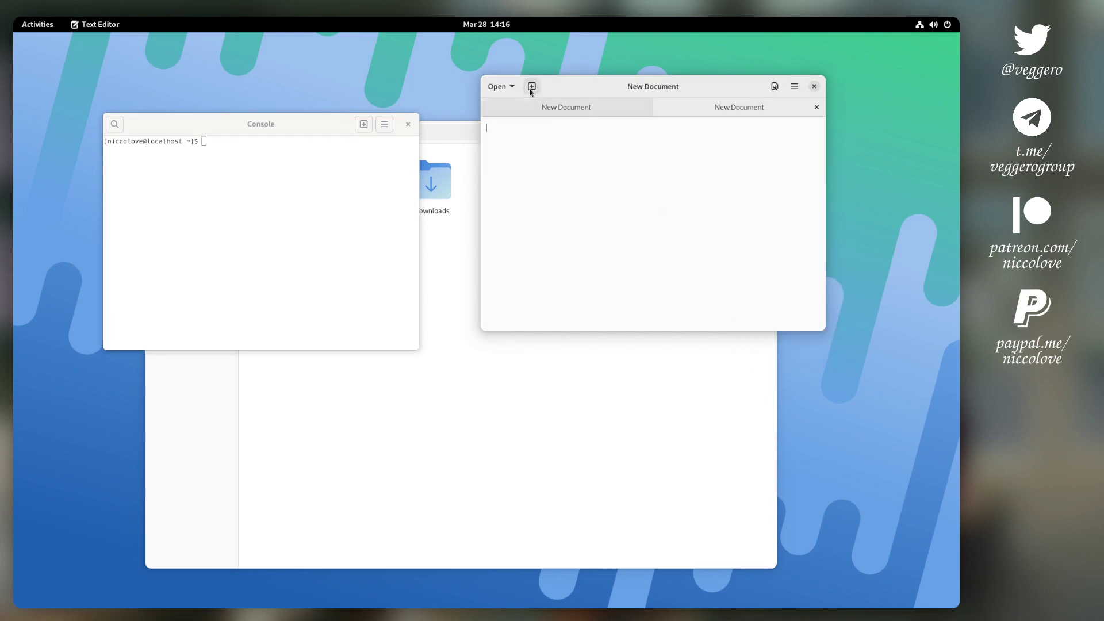
pyautogui.write('ththnthnth')
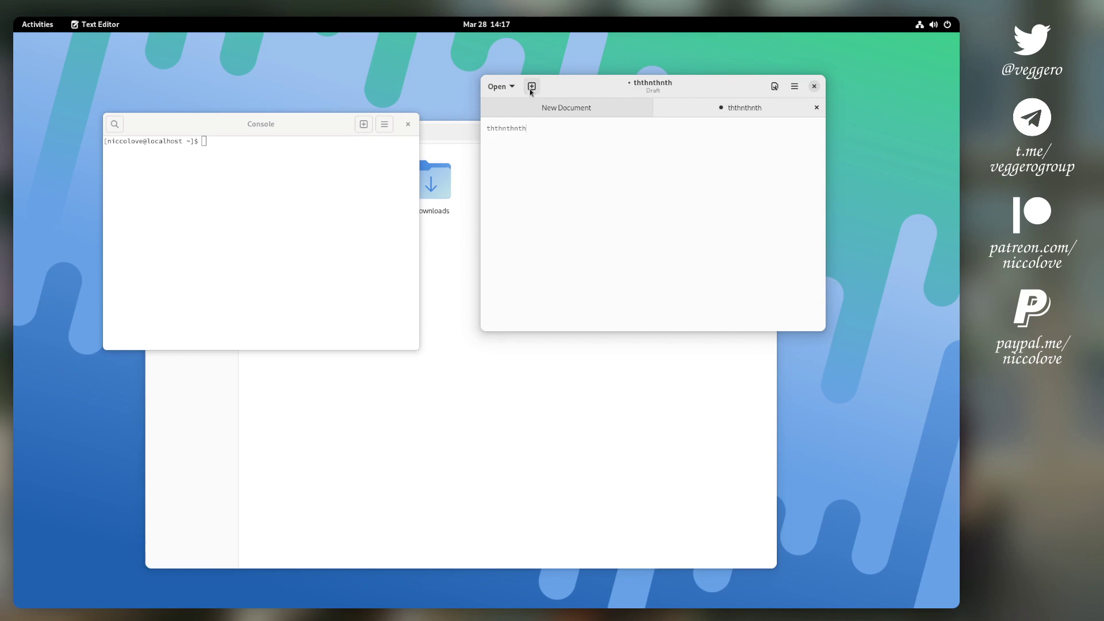
pyautogui.press('Return')
pyautogui.write('eu aoe uao eu oae u aoe u oaeu aoe u oea ua')
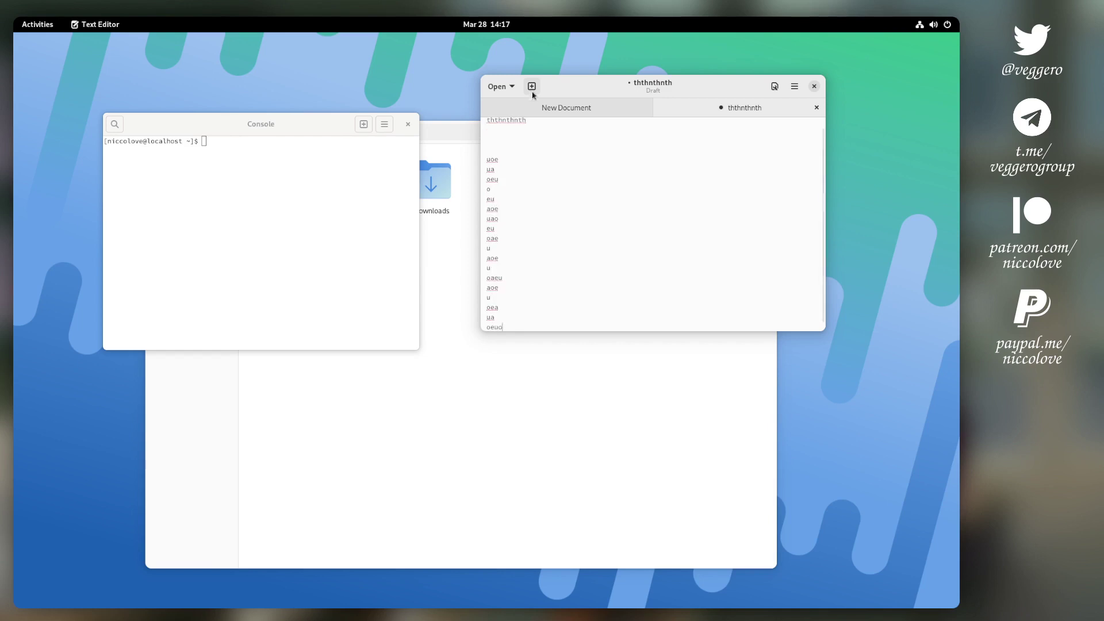
# - Turn on line numbers and the right margin in the enlarged editor
pyautogui.click(774, 86)
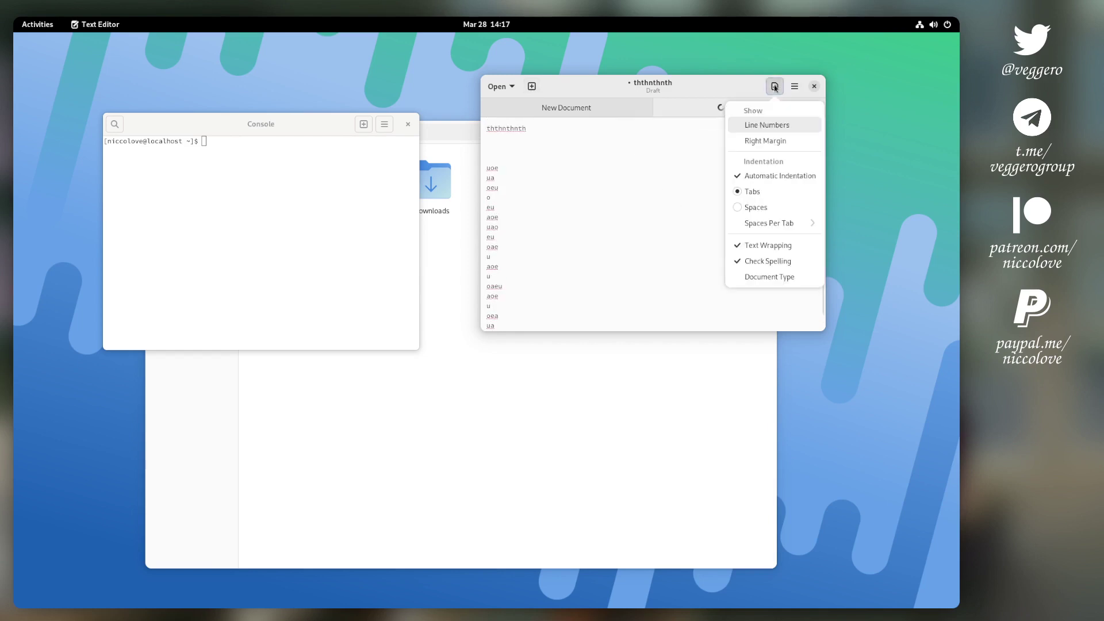
pyautogui.click(767, 125)
pyautogui.click(774, 86)
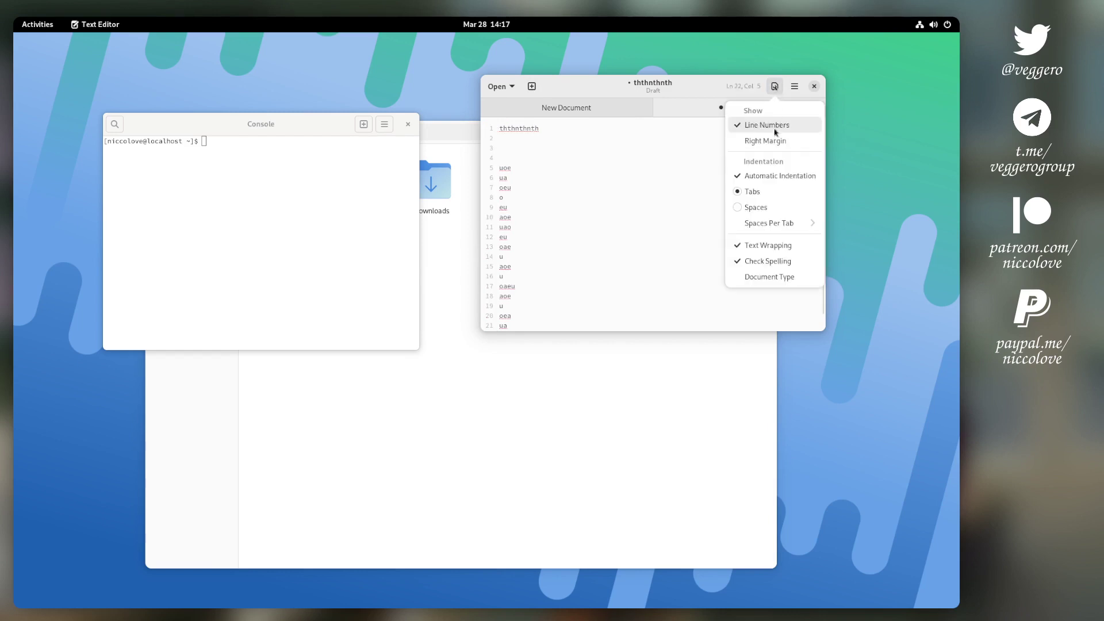
pyautogui.click(765, 141)
pyautogui.press('super')
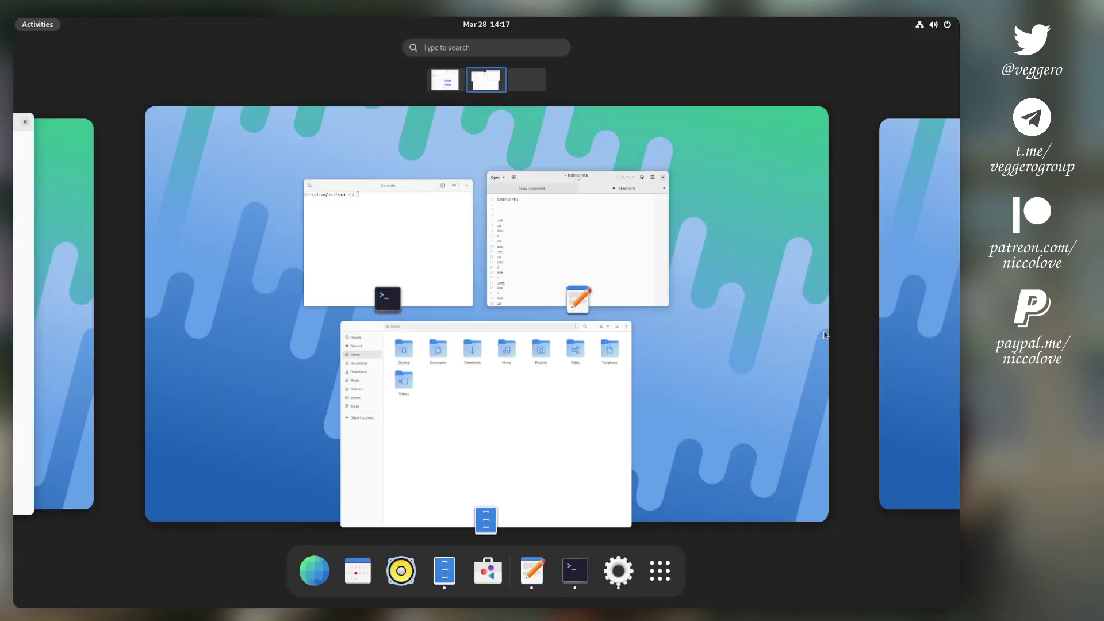
pyautogui.press('super')
pyautogui.click(891, 87)
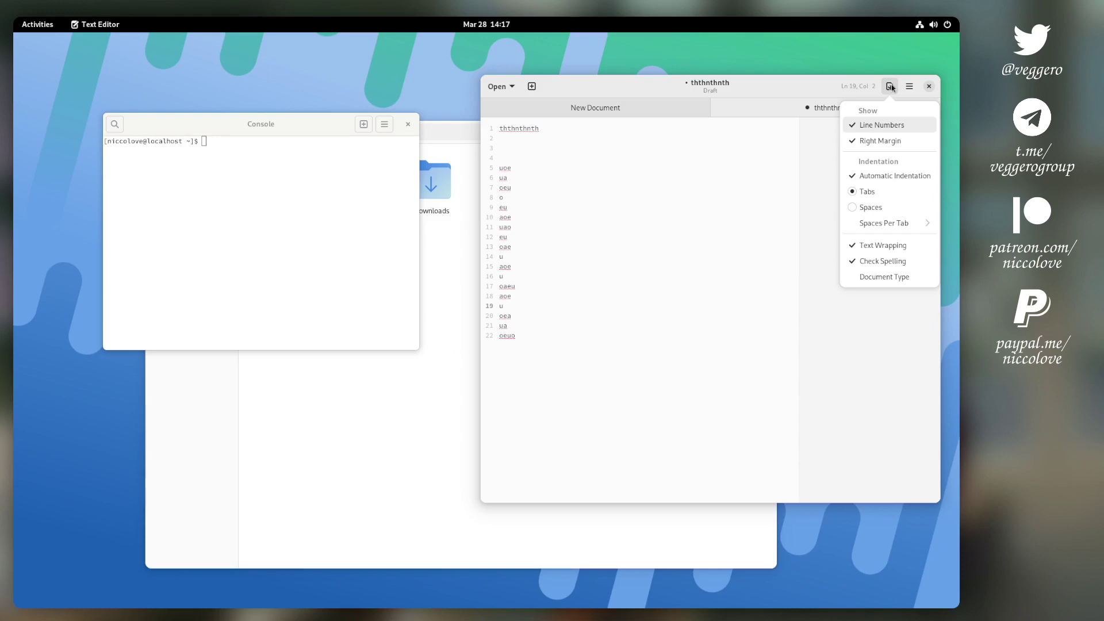
# - Move the Text Editor window further left, opening and closing its main menu and view options
pyautogui.click(763, 216)
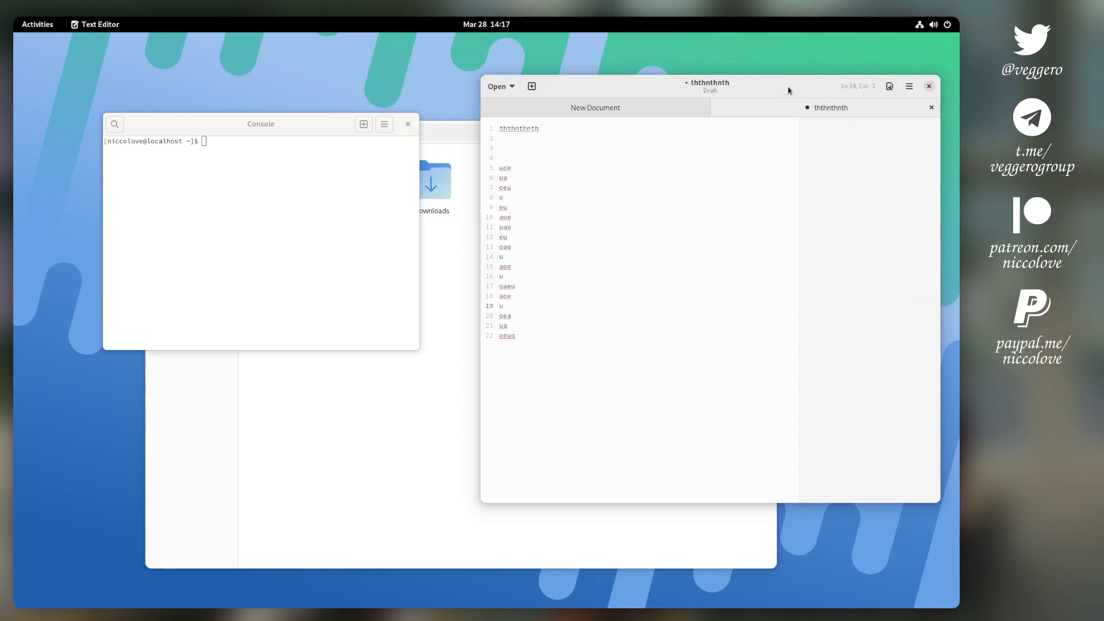
pyautogui.moveTo(789, 90); pyautogui.dragTo(718, 86)
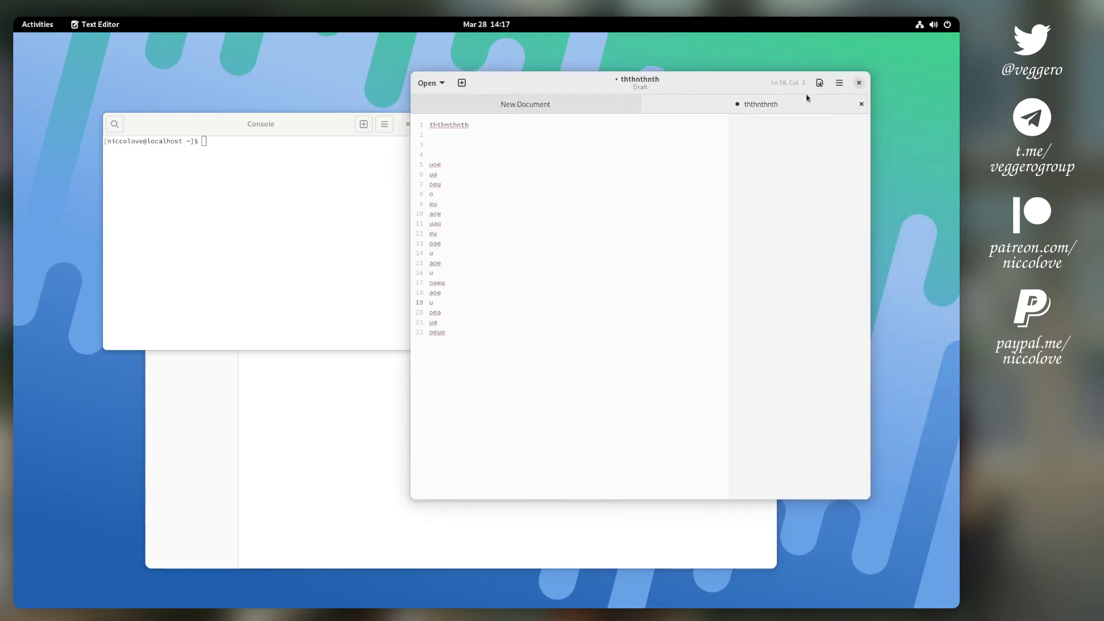
pyautogui.click(839, 84)
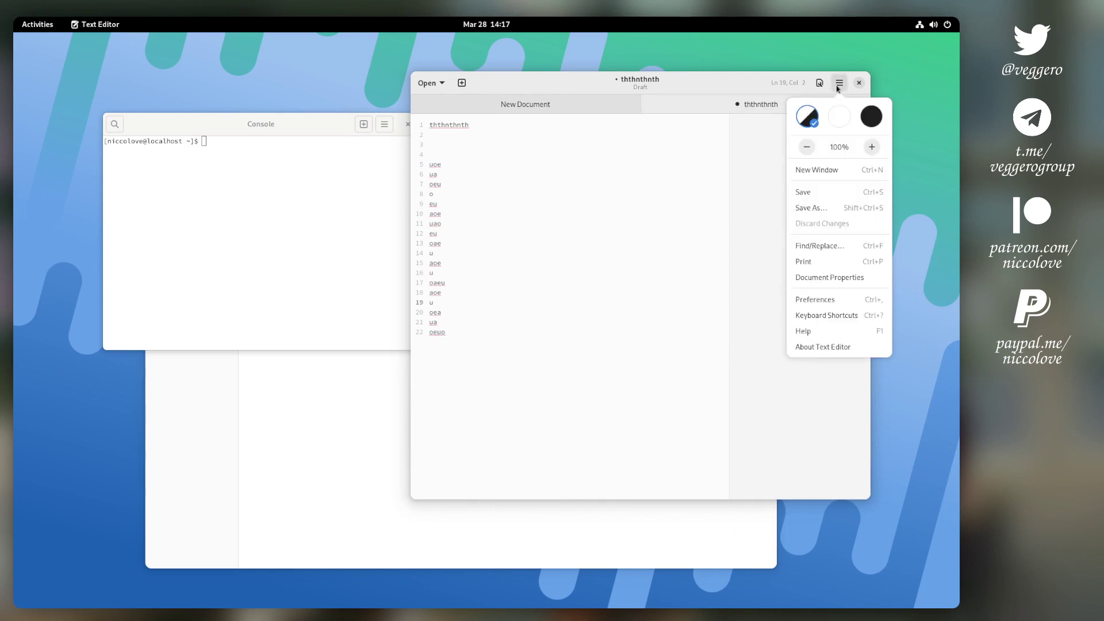
pyautogui.click(819, 84)
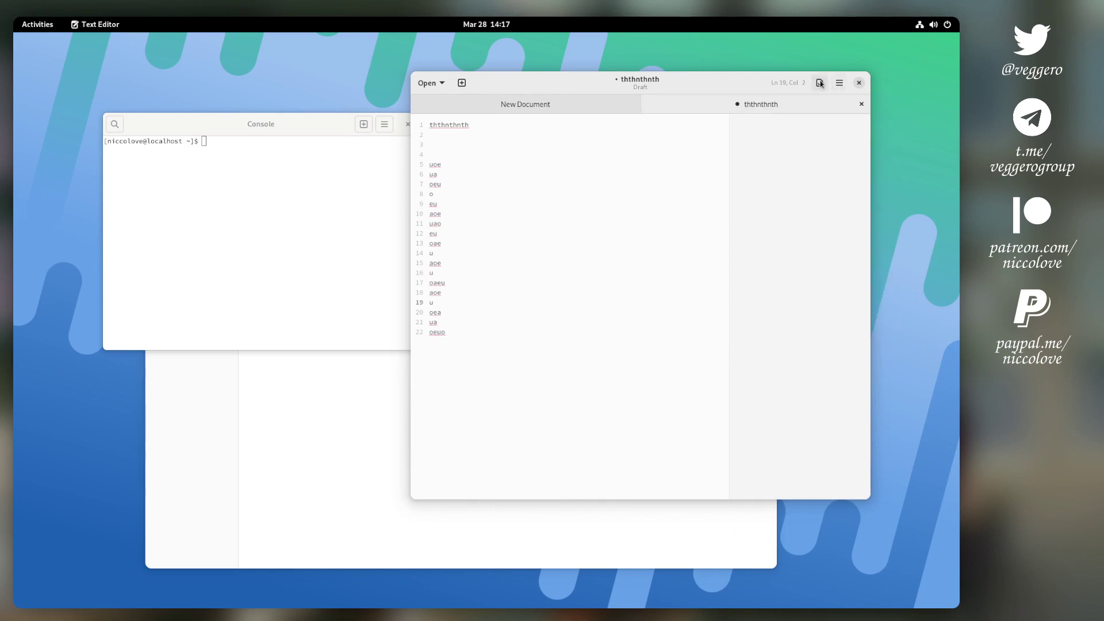
pyautogui.click(819, 84)
pyautogui.click(553, 391)
# - Drag-select line ranges in the draft (24–47, 10–26, 13–31), clearing each selection
pyautogui.moveTo(569, 167); pyautogui.dragTo(570, 404)
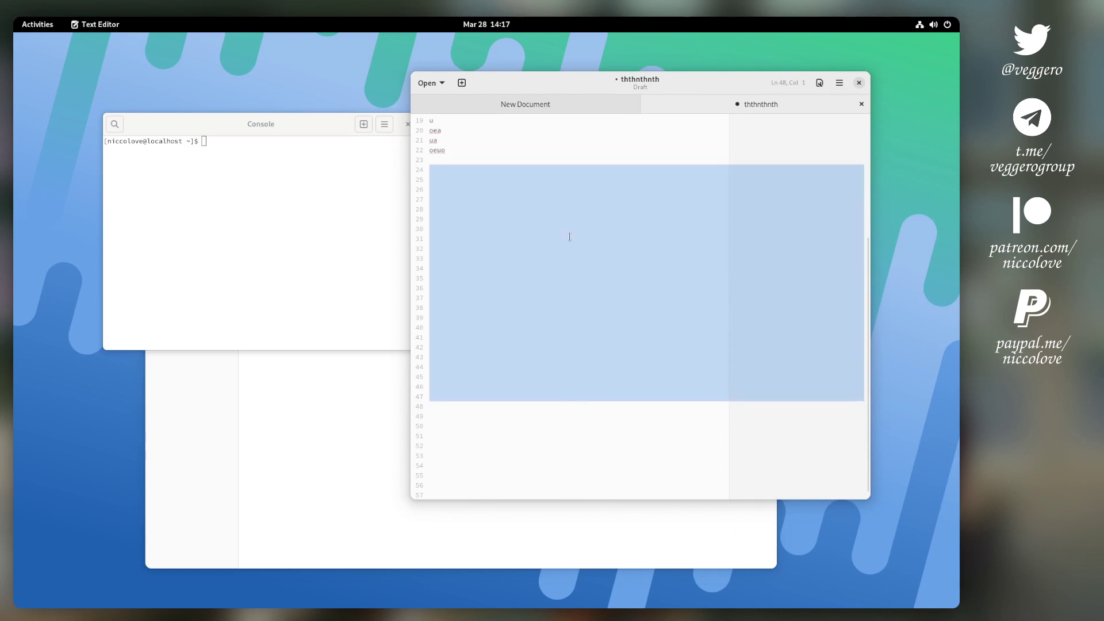
pyautogui.click(570, 237)
pyautogui.scroll(5, 538, 233)
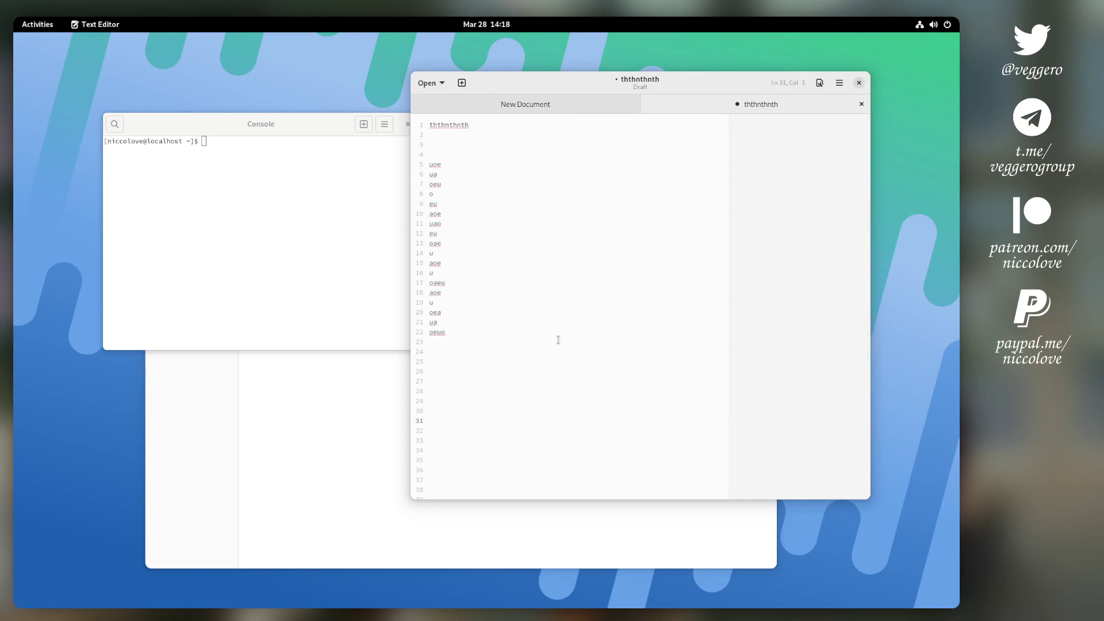
pyautogui.moveTo(556, 372); pyautogui.dragTo(556, 217)
pyautogui.click(584, 296)
pyautogui.moveTo(638, 419); pyautogui.dragTo(621, 244)
pyautogui.click(620, 255)
# - Bring Console forward, nudge it down-right, add a second terminal tab, then hide Console
pyautogui.click(310, 194)
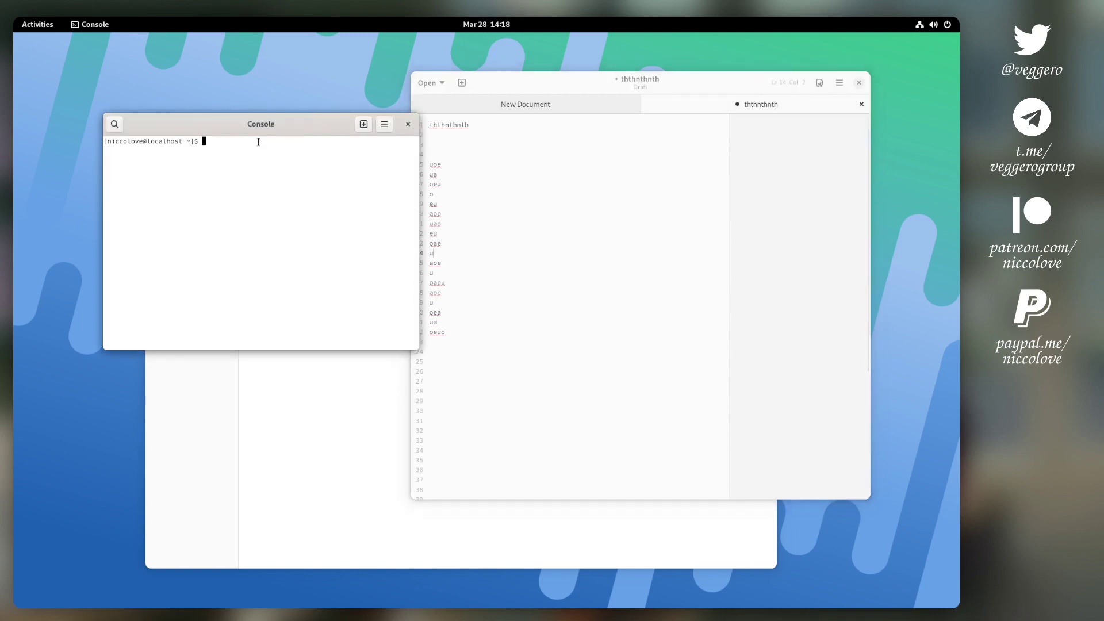
pyautogui.moveTo(271, 135); pyautogui.dragTo(283, 144)
pyautogui.click(396, 134)
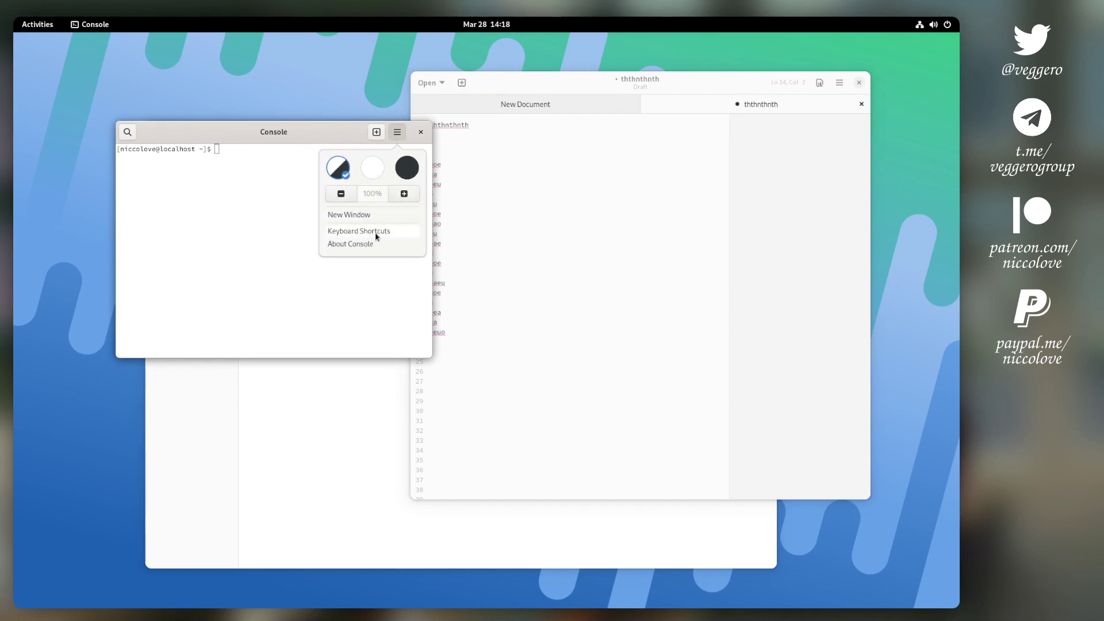
pyautogui.click(381, 137)
pyautogui.click(380, 137)
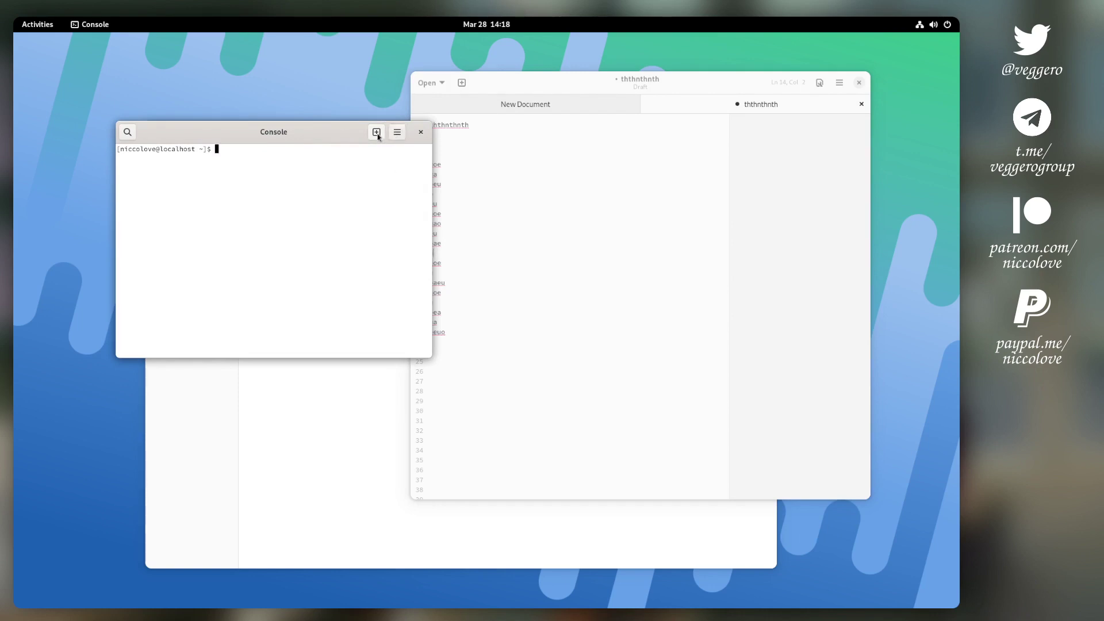
pyautogui.hotkey('ctrl', 'shift', 'q')
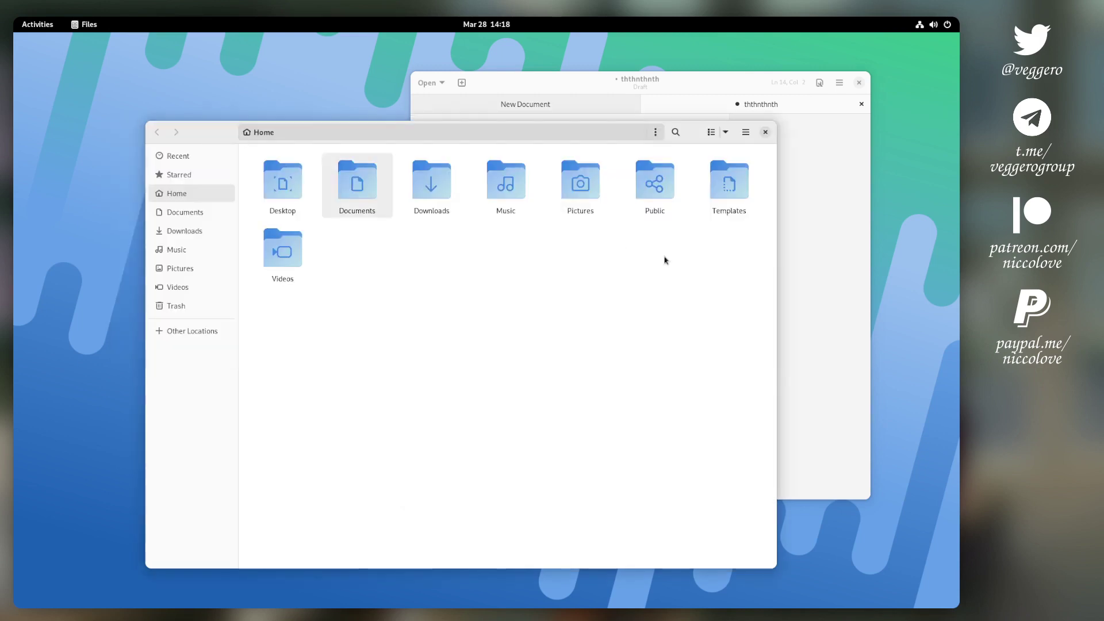
# - Shift the Text Editor window, then move the Files window over and back across it
pyautogui.click(637, 96)
pyautogui.moveTo(649, 94); pyautogui.dragTo(576, 81)
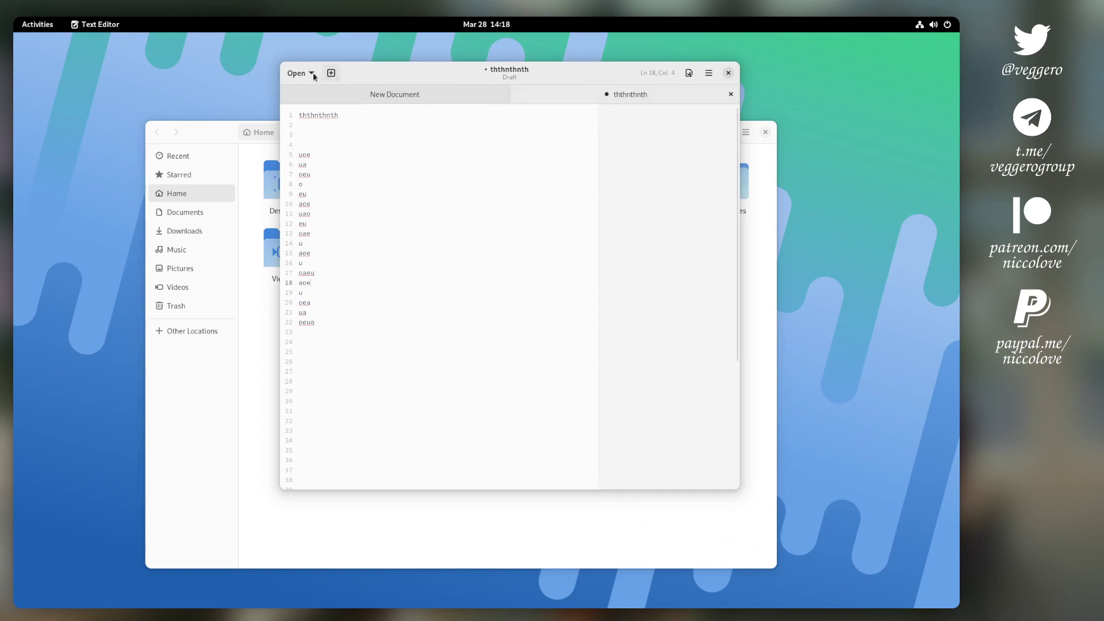
pyautogui.click(211, 135)
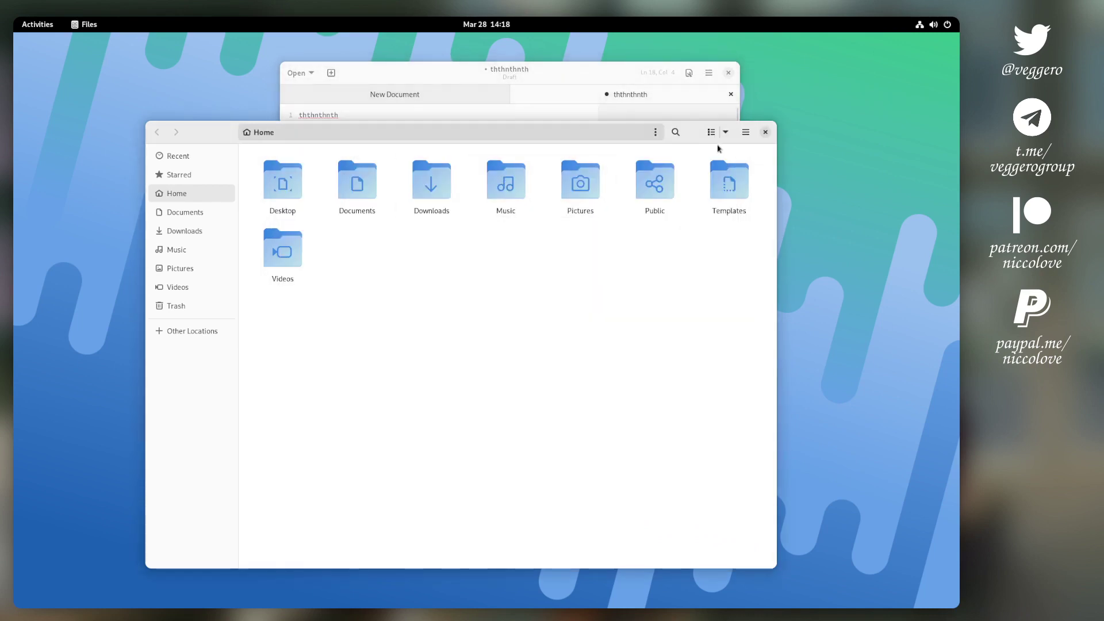
pyautogui.moveTo(722, 150); pyautogui.dragTo(643, 125)
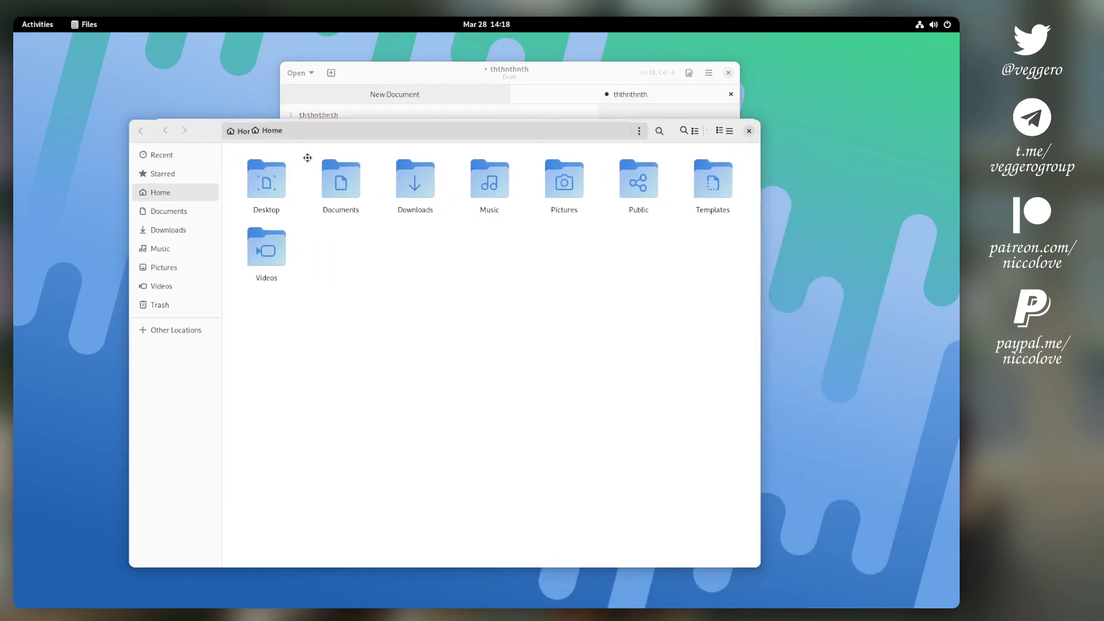
pyautogui.moveTo(307, 157); pyautogui.dragTo(324, 188)
pyautogui.moveTo(455, 178); pyautogui.dragTo(306, 177)
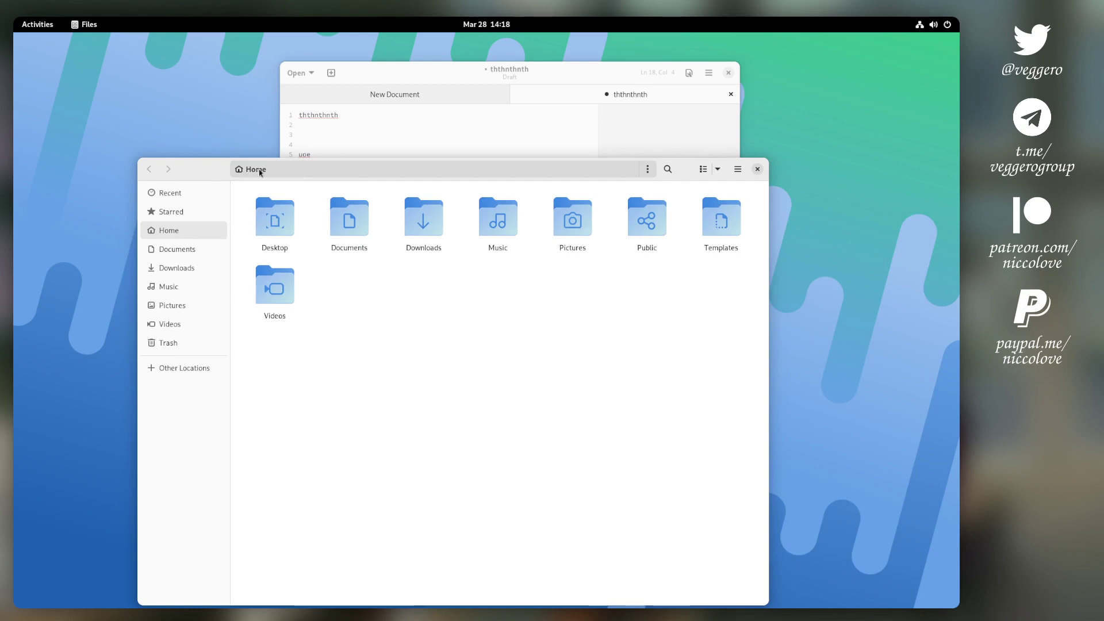
# - Lower the Files window, then send Text Editor to a new workspace from the overview
pyautogui.moveTo(279, 173); pyautogui.dragTo(301, 222)
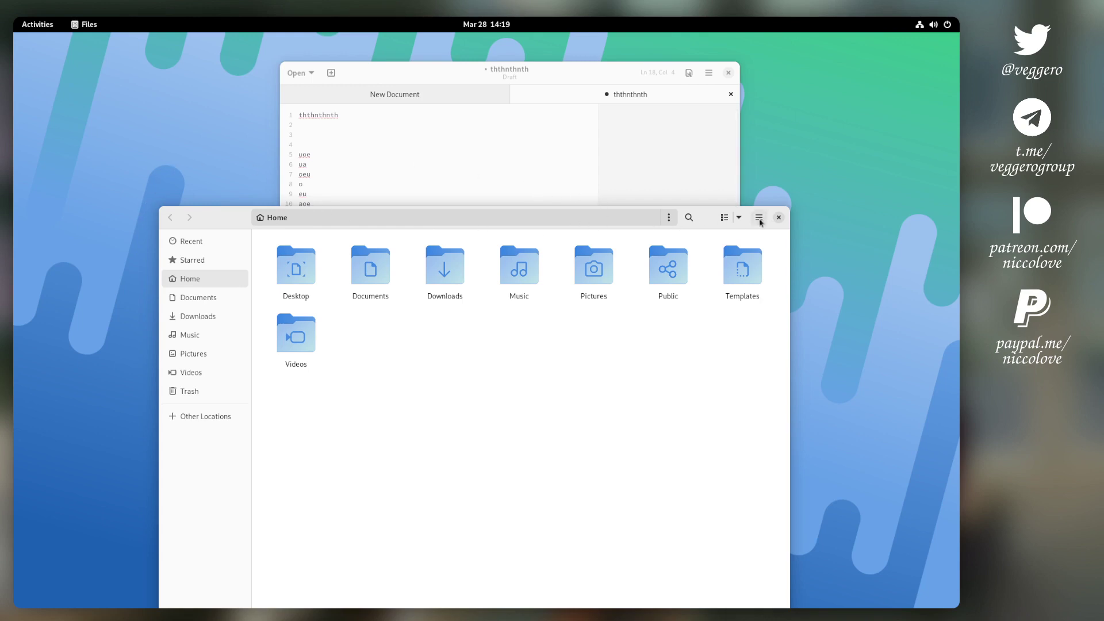
pyautogui.press('super')
pyautogui.press('super+shift+Page_Down')
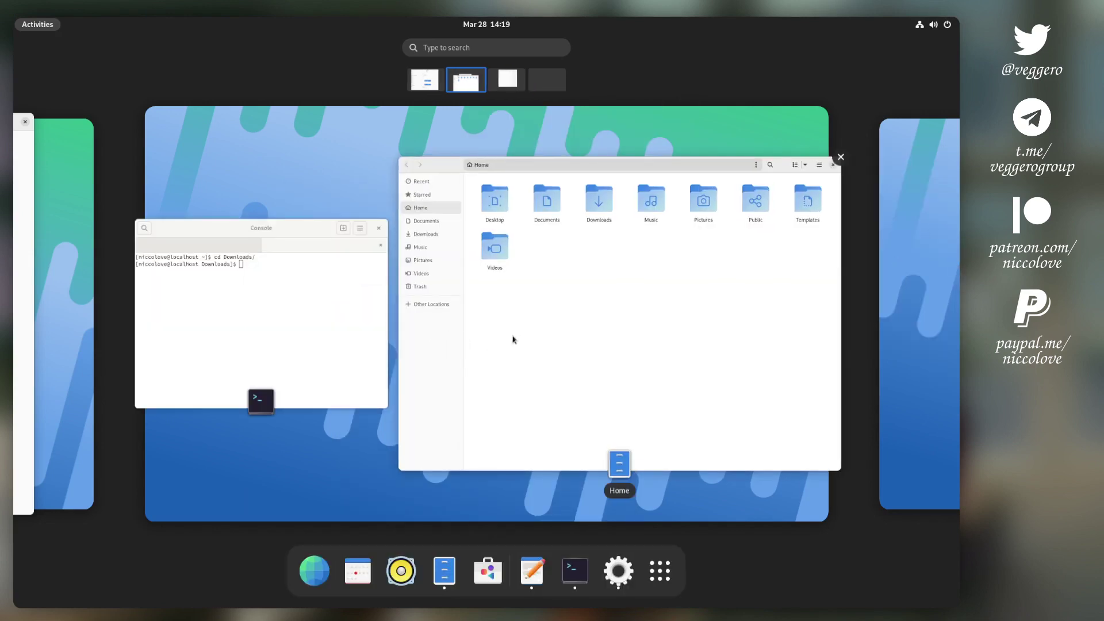
# - Focus Files, move its window up-right, and open its folder options menu with Shift+F10
pyautogui.click(513, 339)
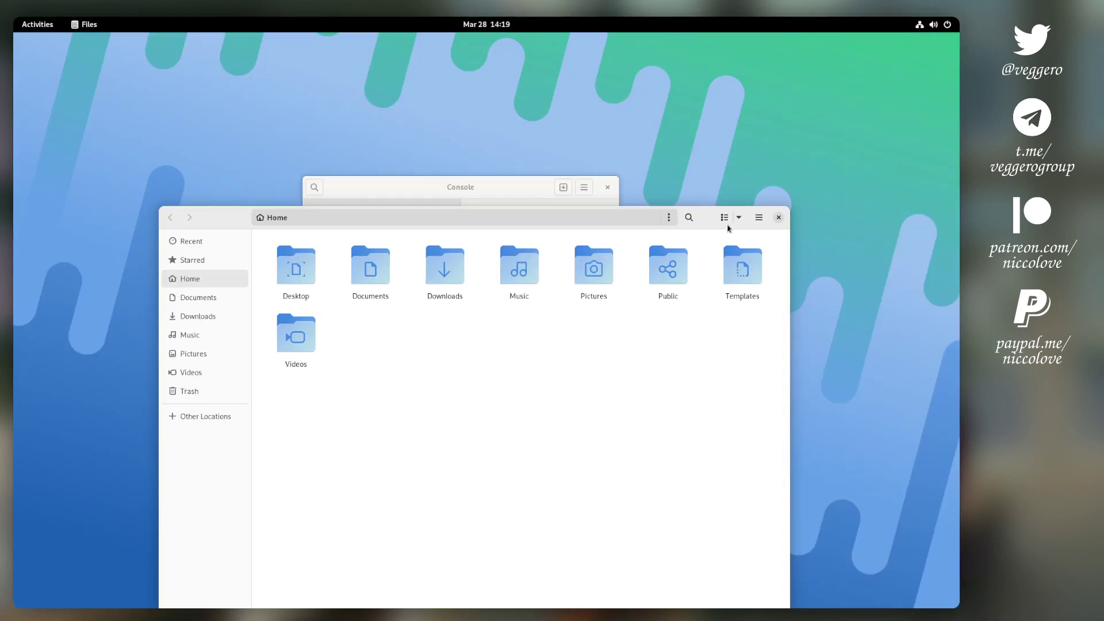
pyautogui.moveTo(707, 222); pyautogui.dragTo(743, 177)
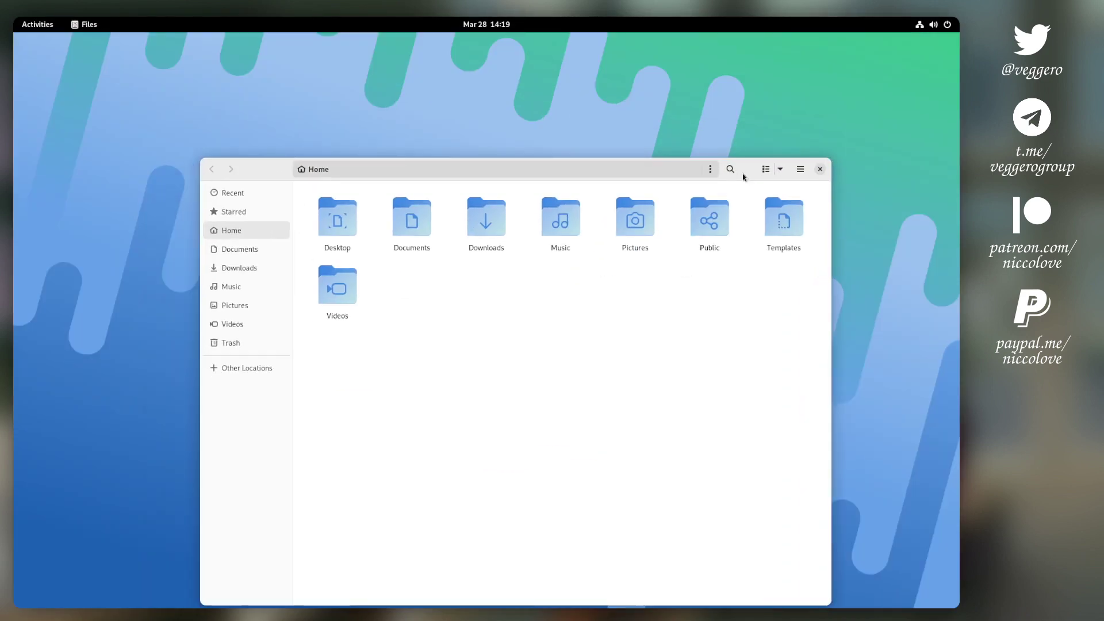
pyautogui.hotkey('shift', 'F10')
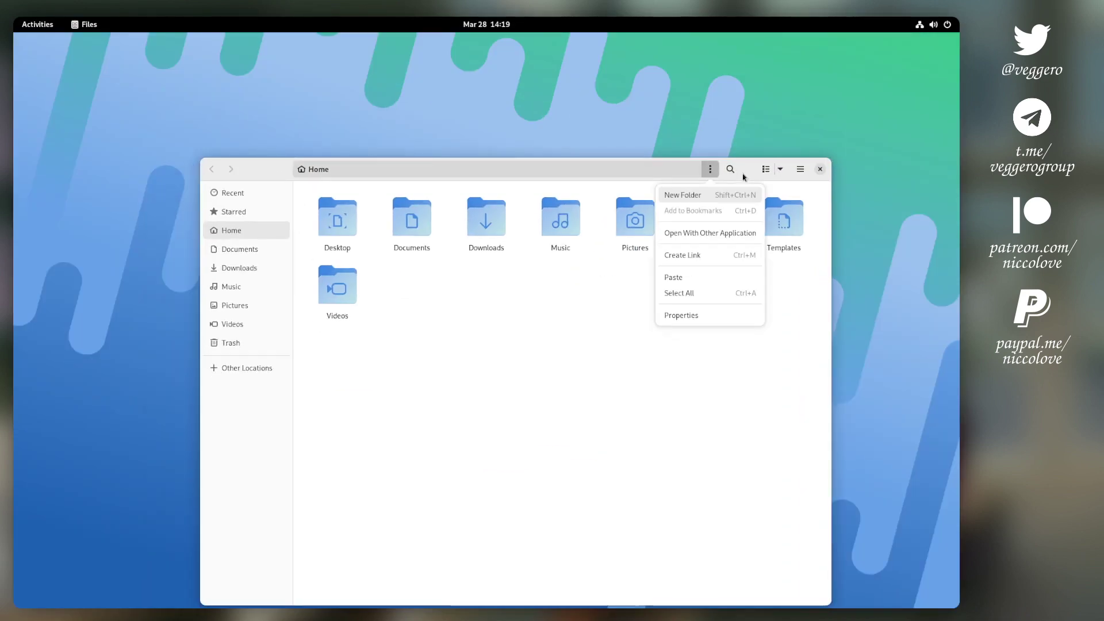
# - Set up a Window-mode screenshot targeting the Files folder options menu popup
pyautogui.press('Print')
pyautogui.moveTo(502, 300); pyautogui.dragTo(126, 62)
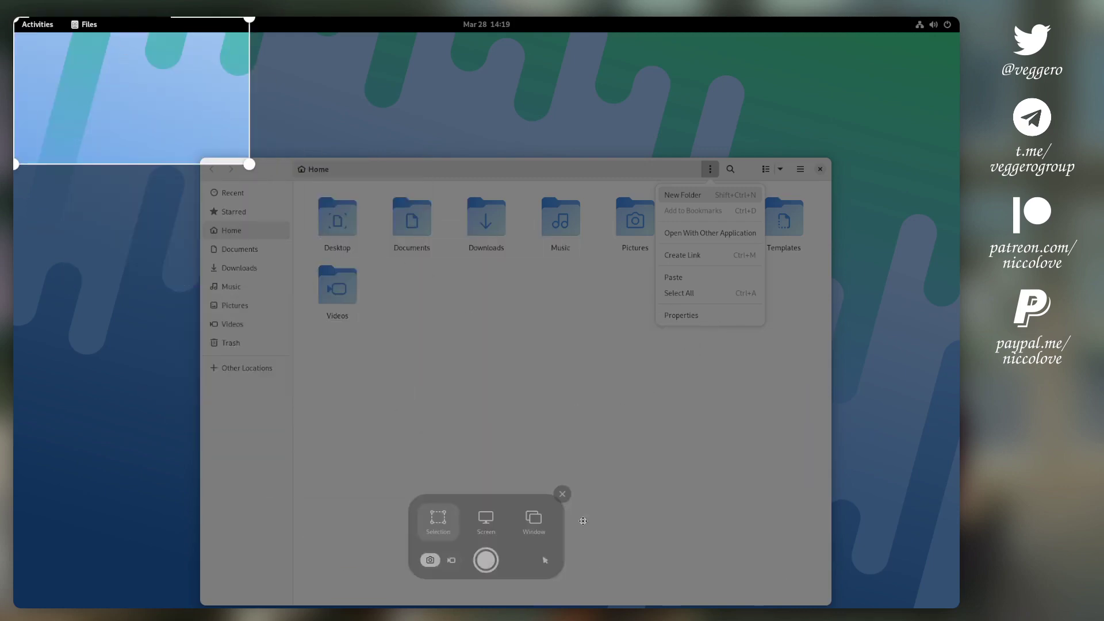
pyautogui.moveTo(21, 159); pyautogui.dragTo(253, 574)
pyautogui.moveTo(391, 516); pyautogui.dragTo(152, 110)
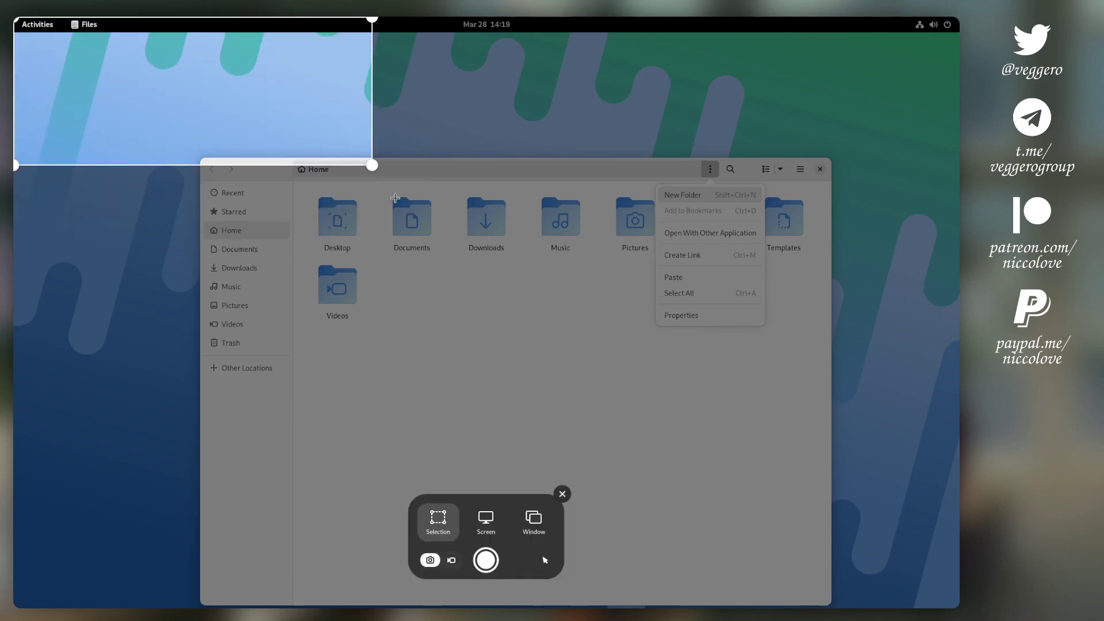
pyautogui.moveTo(372, 165); pyautogui.dragTo(629, 424)
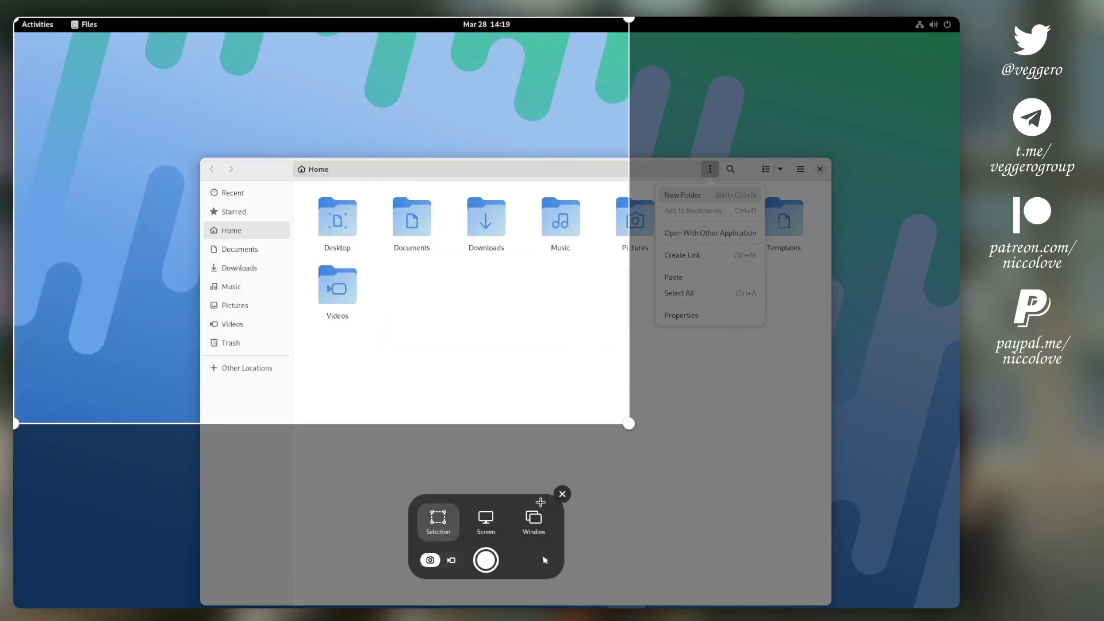
pyautogui.click(489, 525)
pyautogui.click(534, 523)
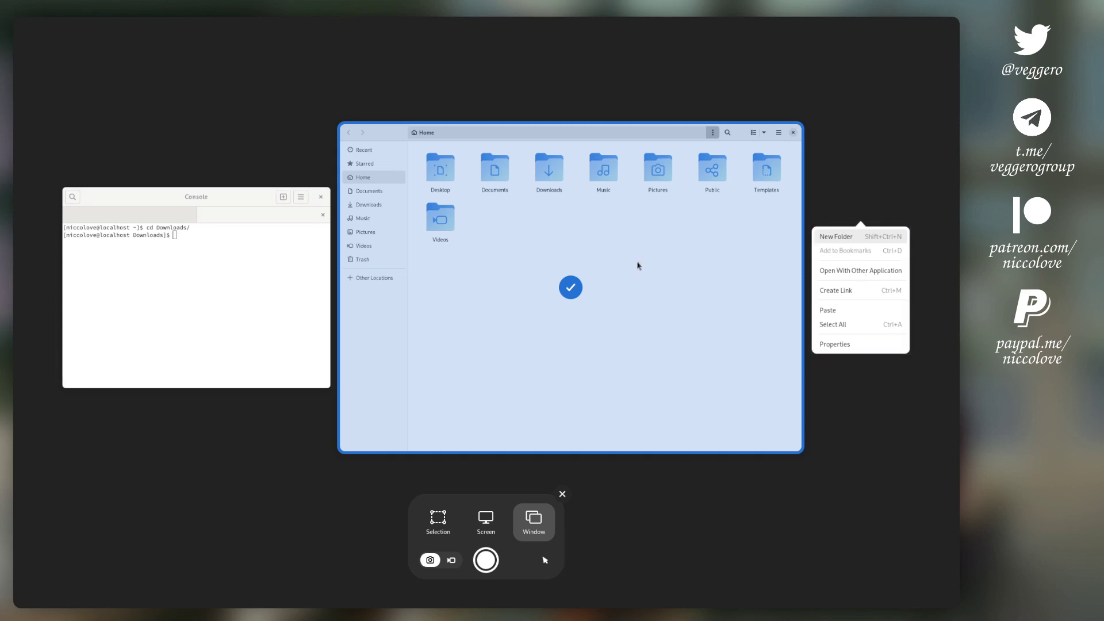
pyautogui.click(849, 284)
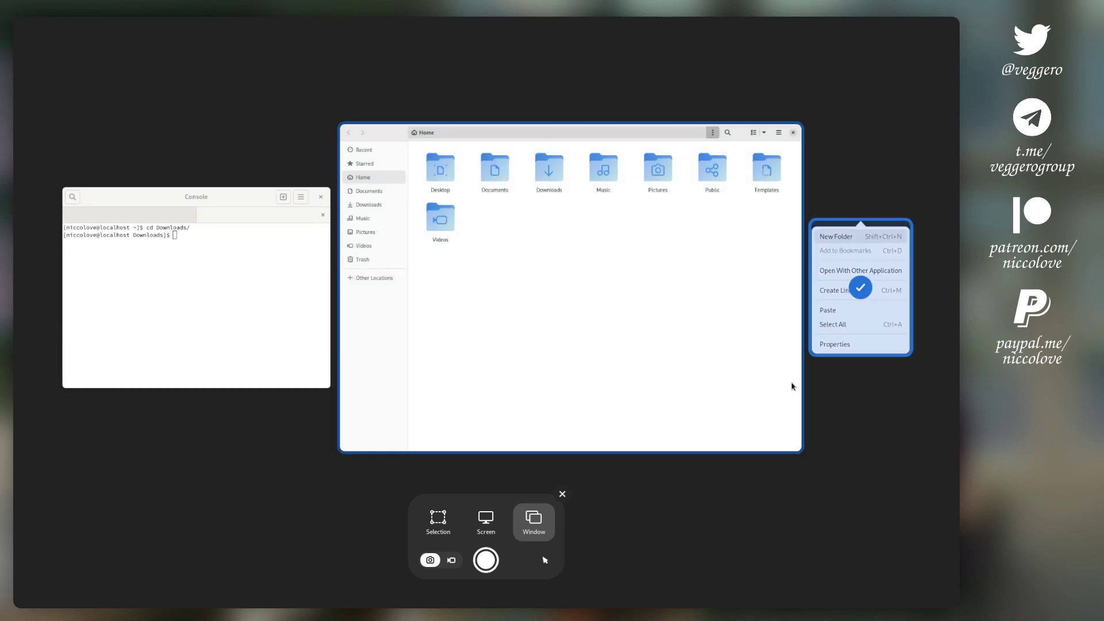
# - Record a screencast of an area fitted over the Files window, closing its menu mid-recording
pyautogui.click(451, 561)
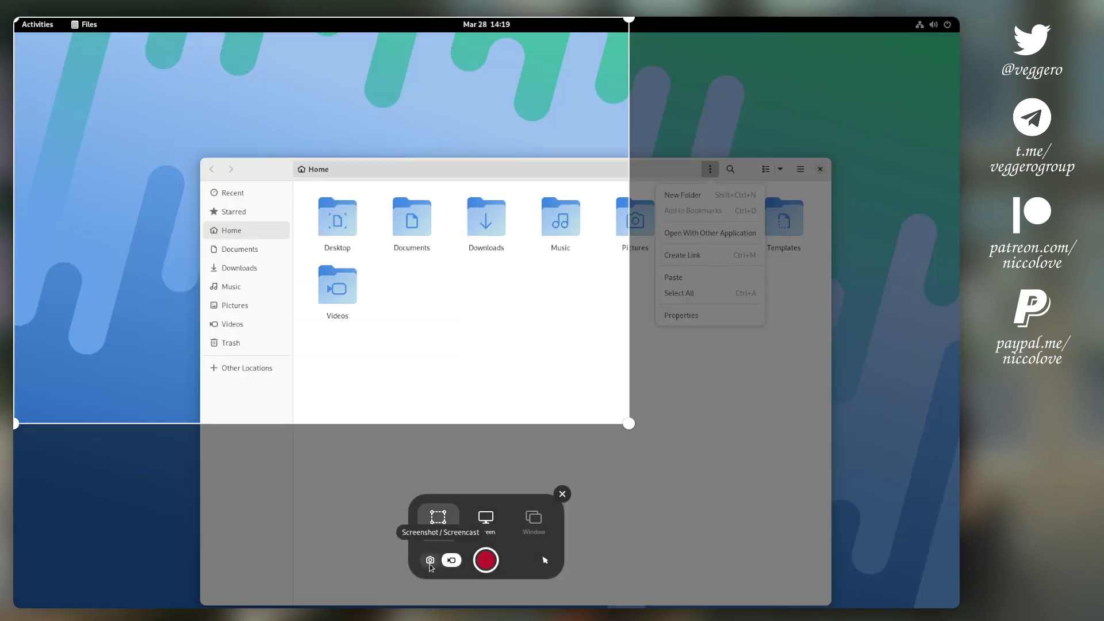
pyautogui.moveTo(403, 258); pyautogui.dragTo(557, 385)
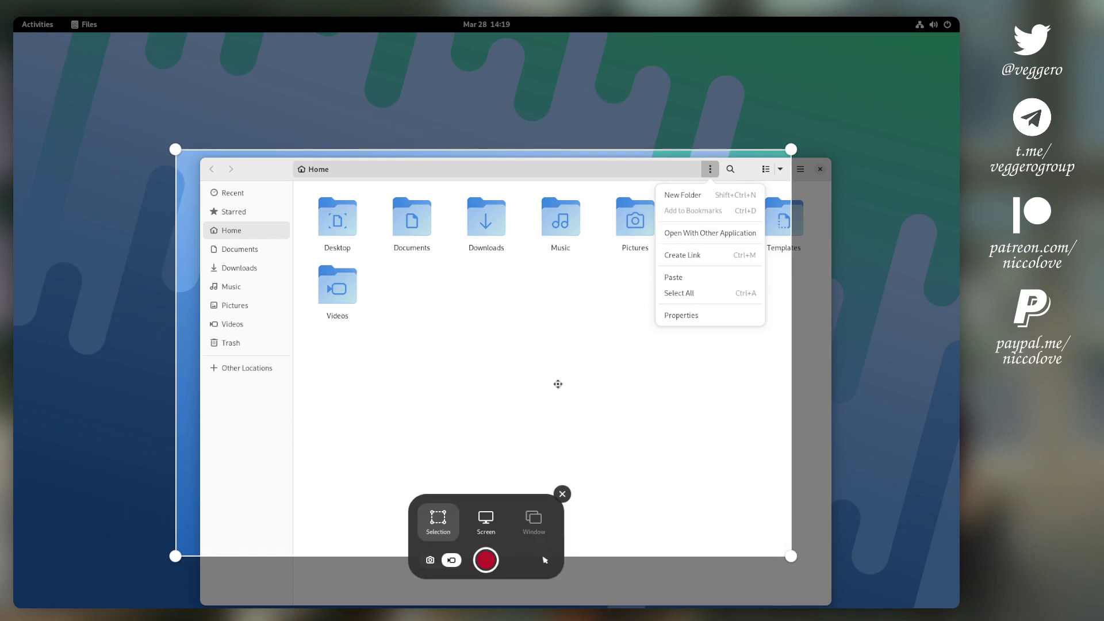
pyautogui.moveTo(794, 555); pyautogui.dragTo(844, 604)
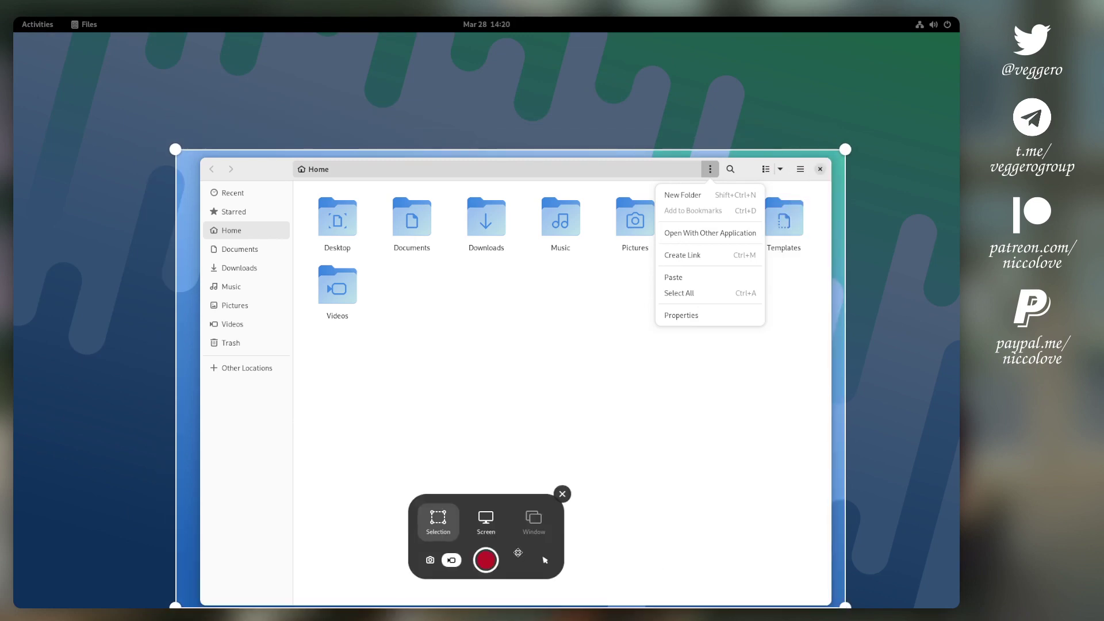
pyautogui.click(486, 560)
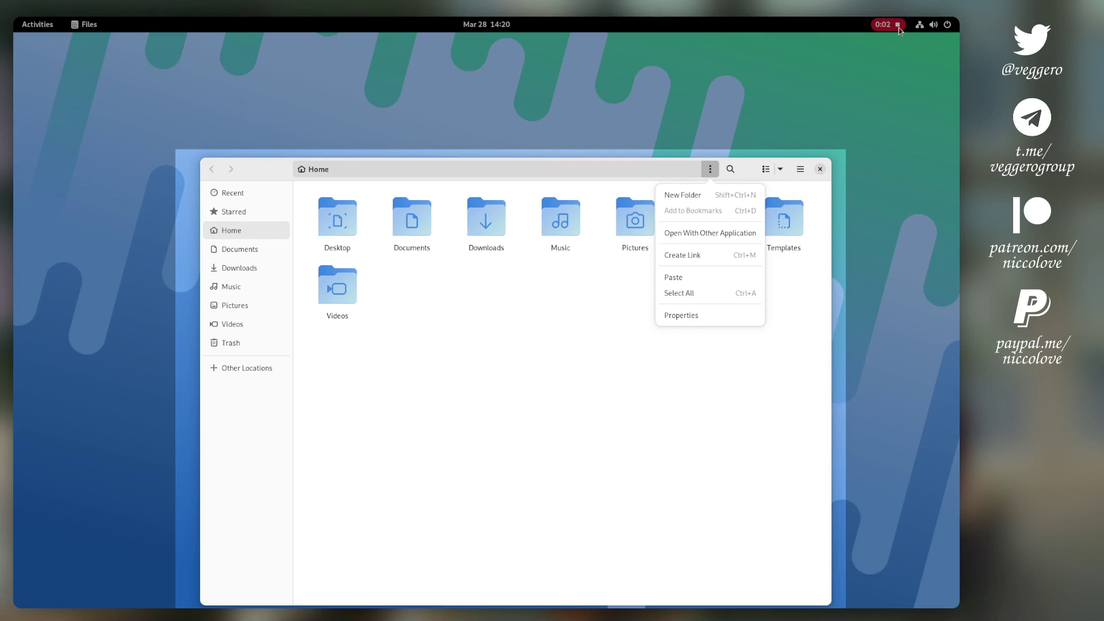
pyautogui.click(195, 121)
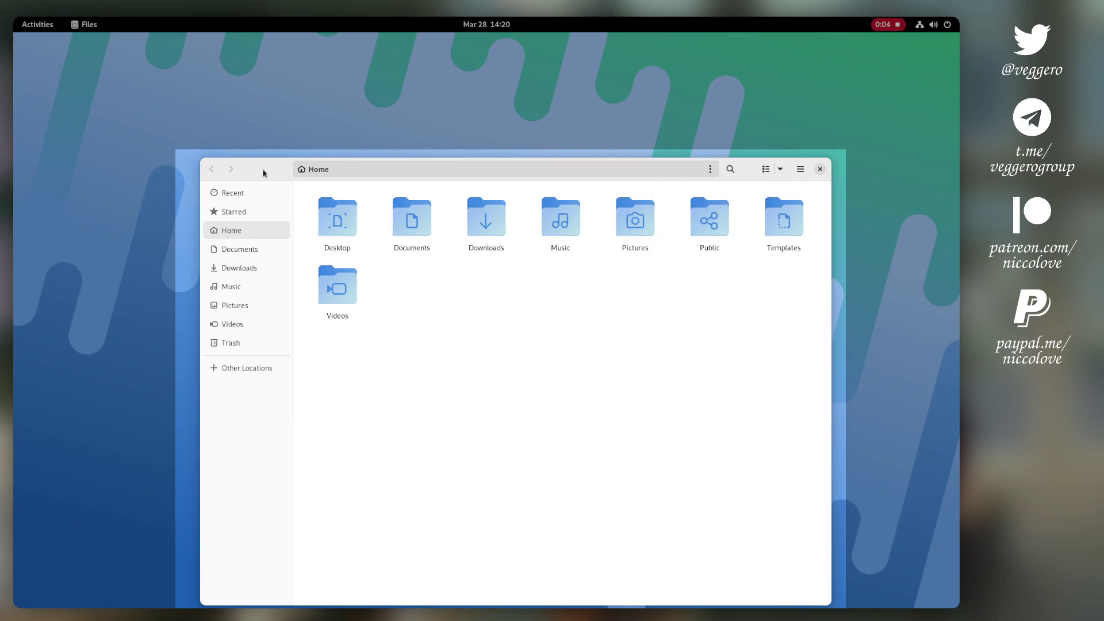
pyautogui.moveTo(263, 173)
pyautogui.mouseDown()
pyautogui.moveTo(211, 172)
pyautogui.moveTo(155, 115)
pyautogui.moveTo(302, 186)
pyautogui.moveTo(266, 171)
pyautogui.mouseUp()
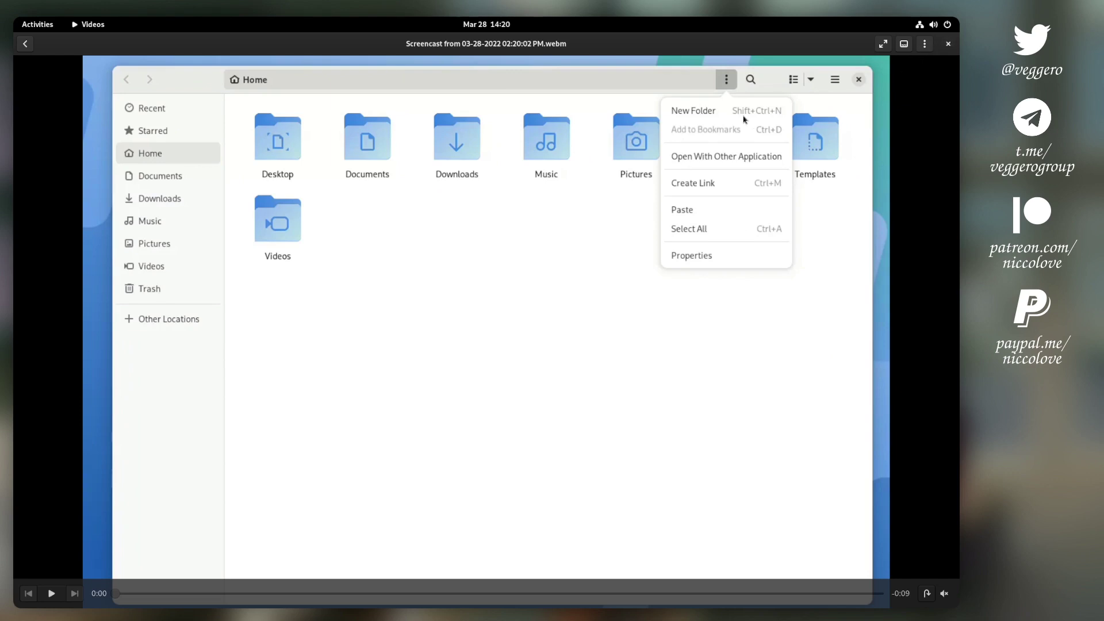
# - Close Videos after watching the 03-28-2022 screencast
pyautogui.click(948, 46)
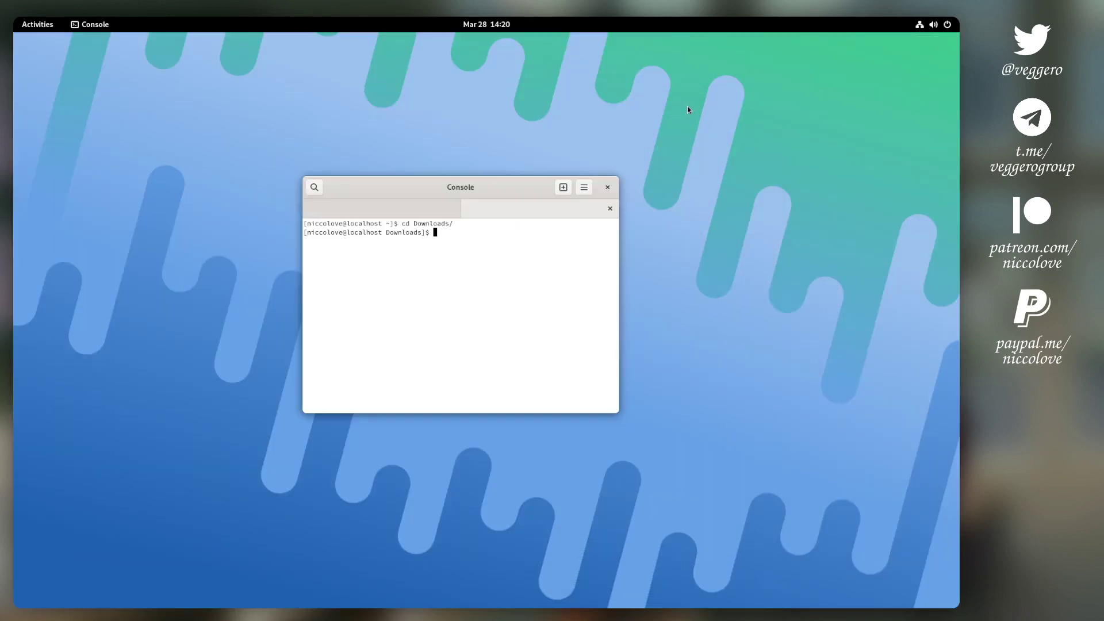
# - Close Console, bring the Text Editor draft back, open its main menu, and start the screenshot tool
pyautogui.click(607, 187)
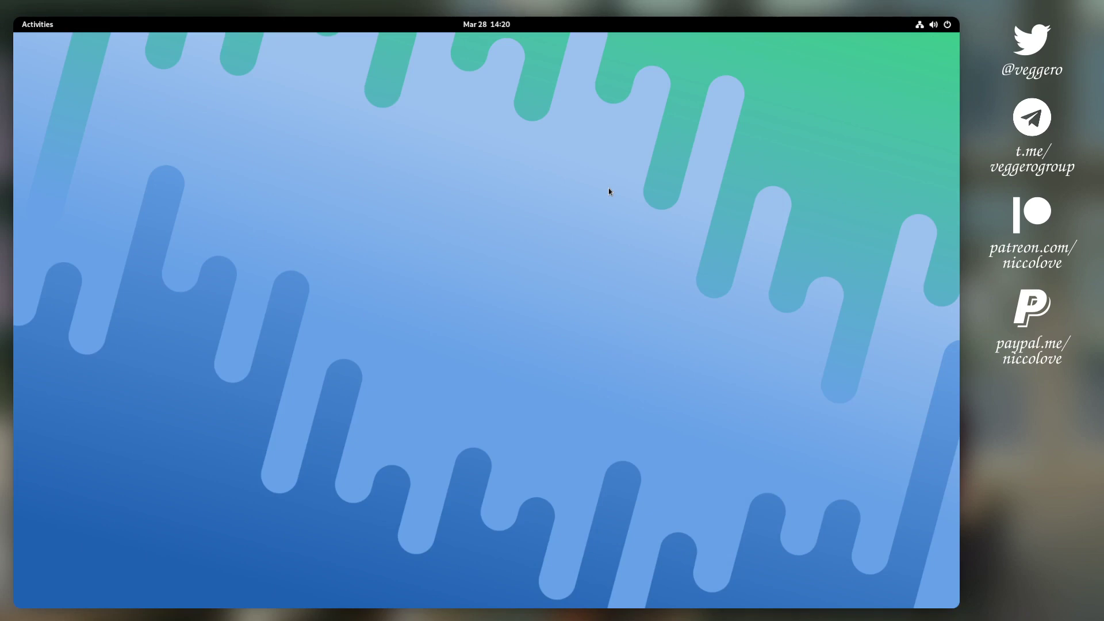
pyautogui.press('super')
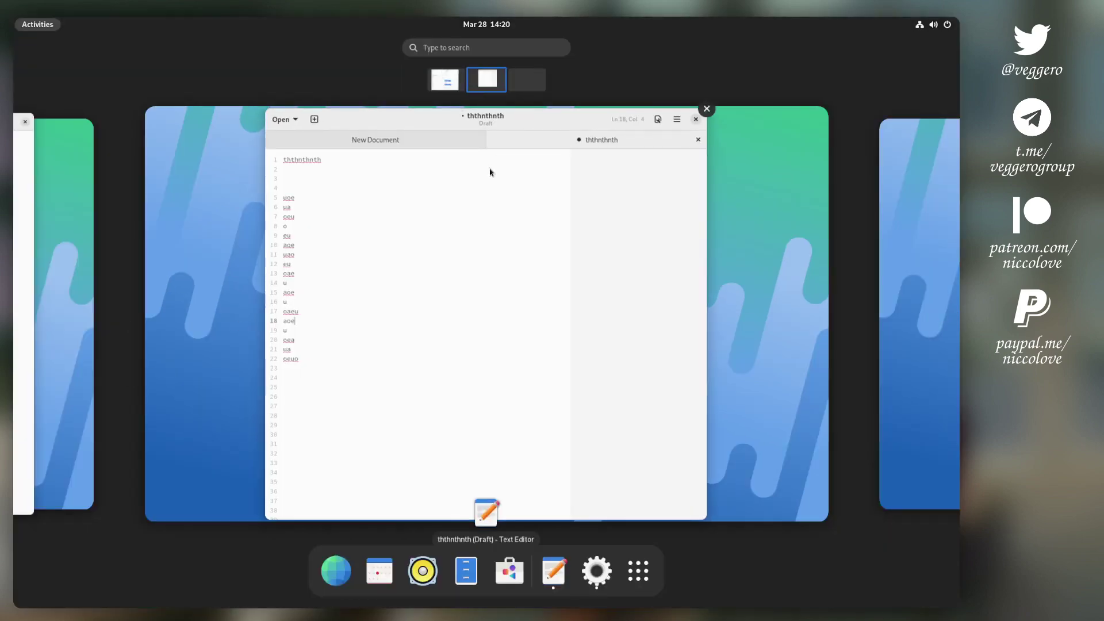
pyautogui.click(490, 170)
pyautogui.press('F10')
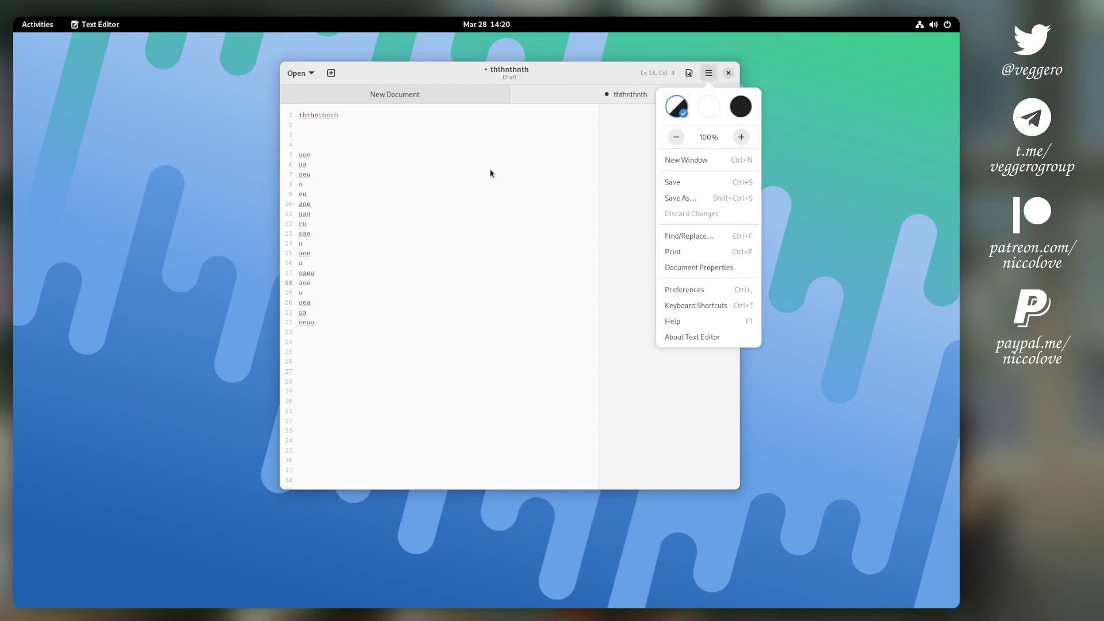
pyautogui.press('Print')
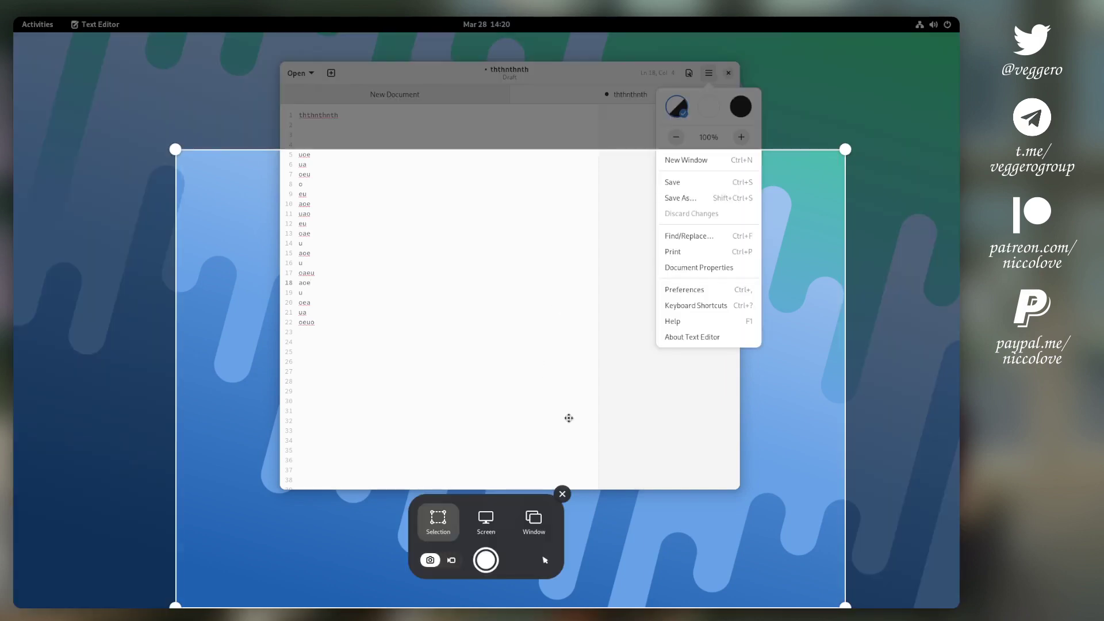
# - Frame the Text Editor and its open menu in the selection, capture it, then close the menu
pyautogui.moveTo(180, 51); pyautogui.dragTo(587, 362)
pyautogui.moveTo(451, 222); pyautogui.dragTo(555, 346)
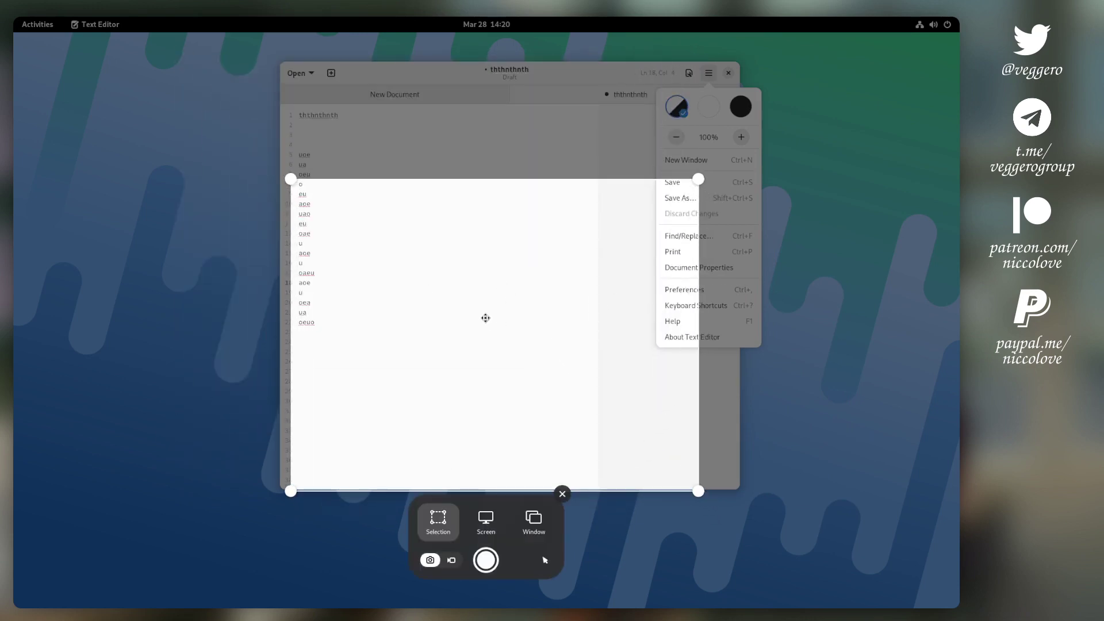
pyautogui.moveTo(547, 402); pyautogui.dragTo(152, 163)
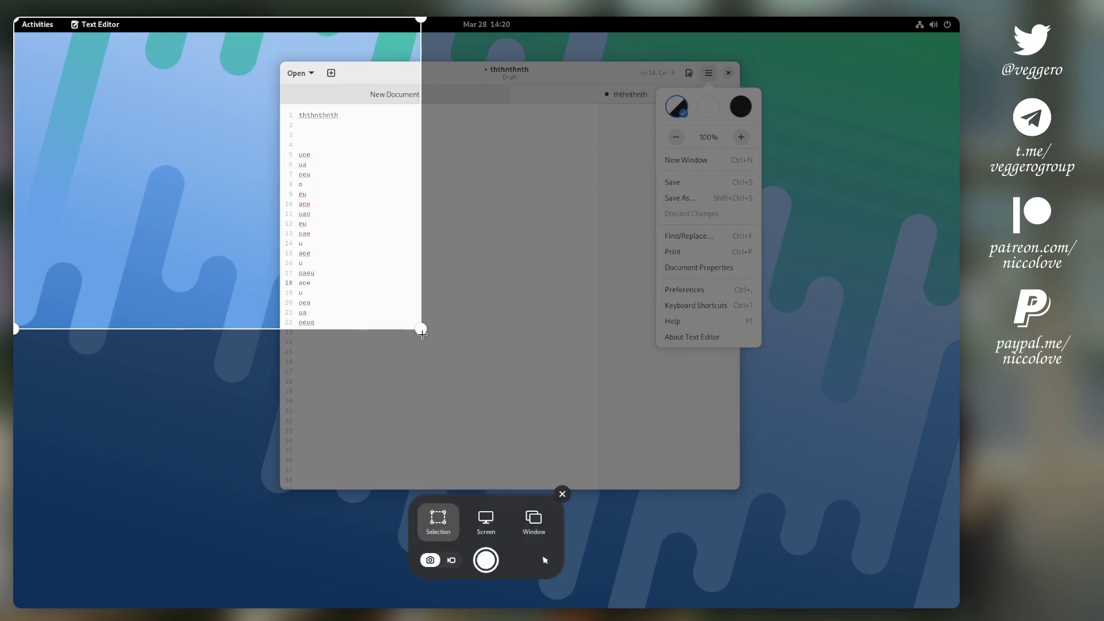
pyautogui.moveTo(421, 329); pyautogui.dragTo(957, 603)
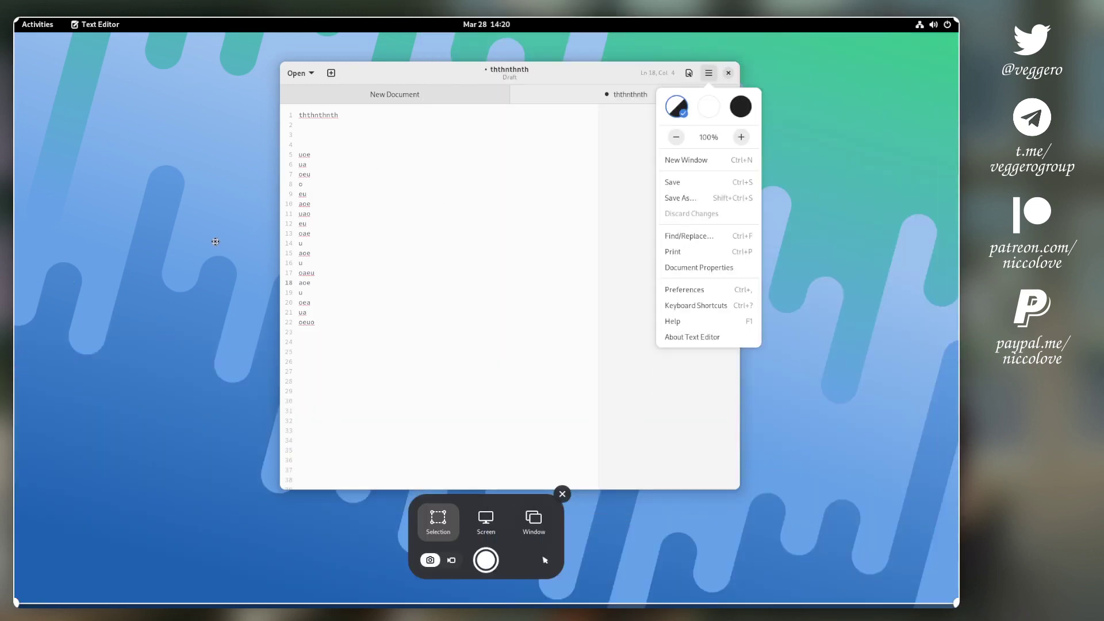
pyautogui.moveTo(119, 137); pyautogui.dragTo(389, 338)
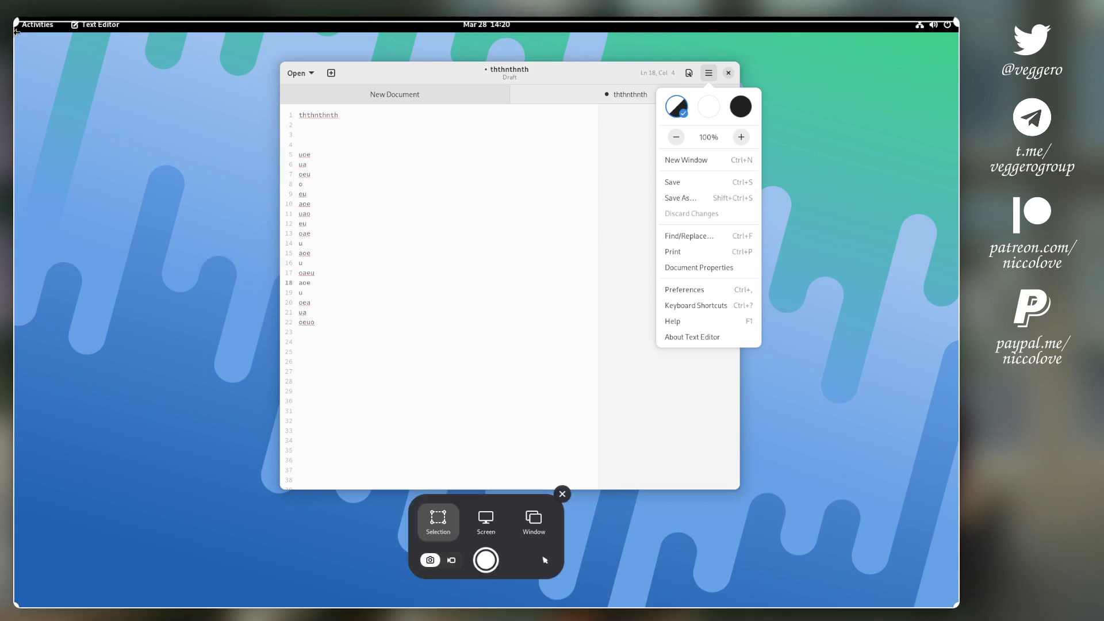
pyautogui.moveTo(16, 22); pyautogui.dragTo(520, 404)
pyautogui.moveTo(672, 464); pyautogui.dragTo(441, 315)
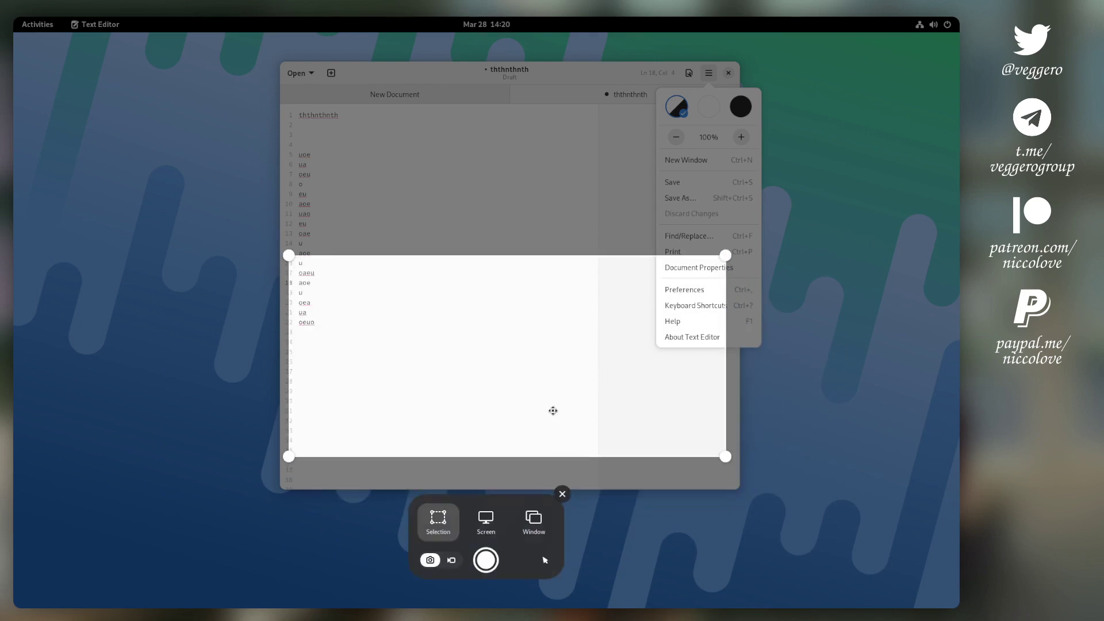
pyautogui.moveTo(552, 409); pyautogui.dragTo(630, 201)
pyautogui.click(486, 559)
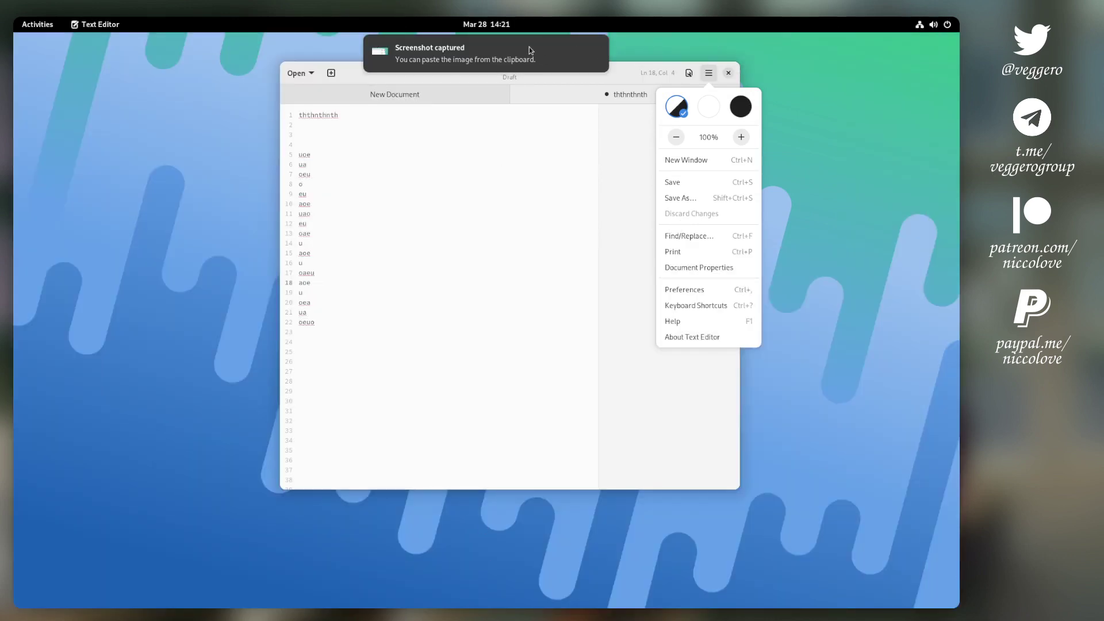
pyautogui.press('Escape')
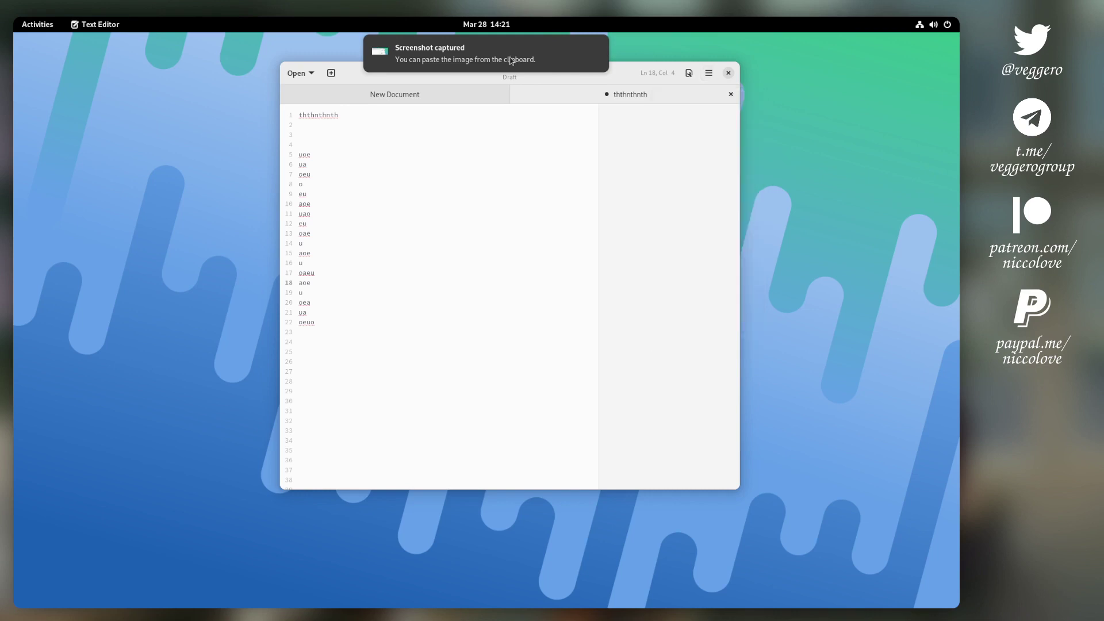
# - View the 887 × 409 screenshot in an enlarged Image Viewer, then open the date panel
pyautogui.click(426, 55)
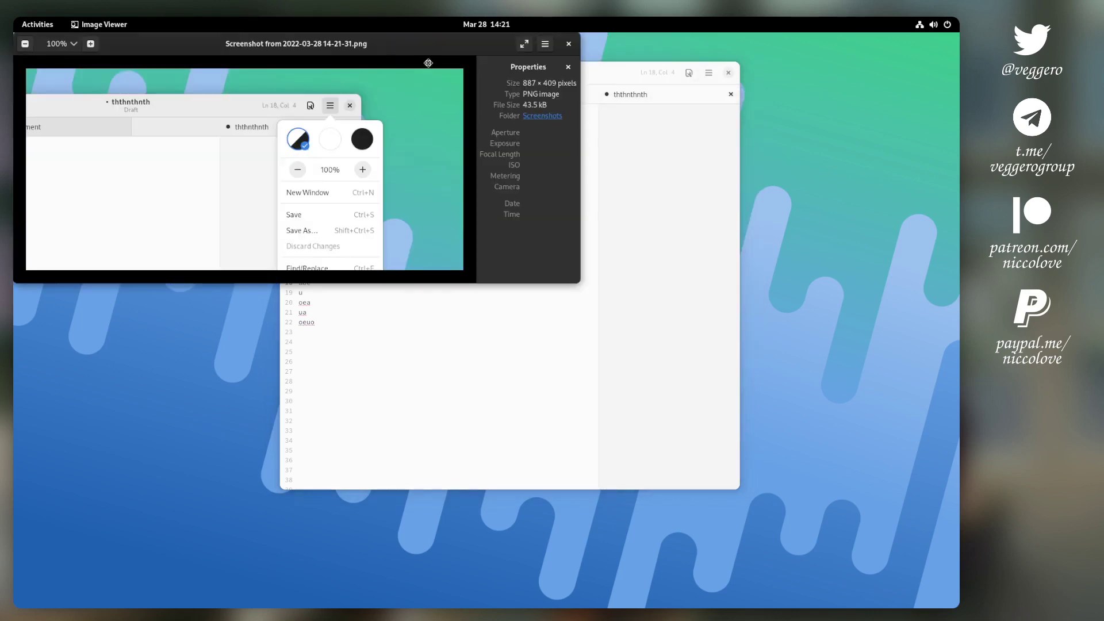
pyautogui.moveTo(676, 343); pyautogui.dragTo(737, 499)
pyautogui.click(499, 22)
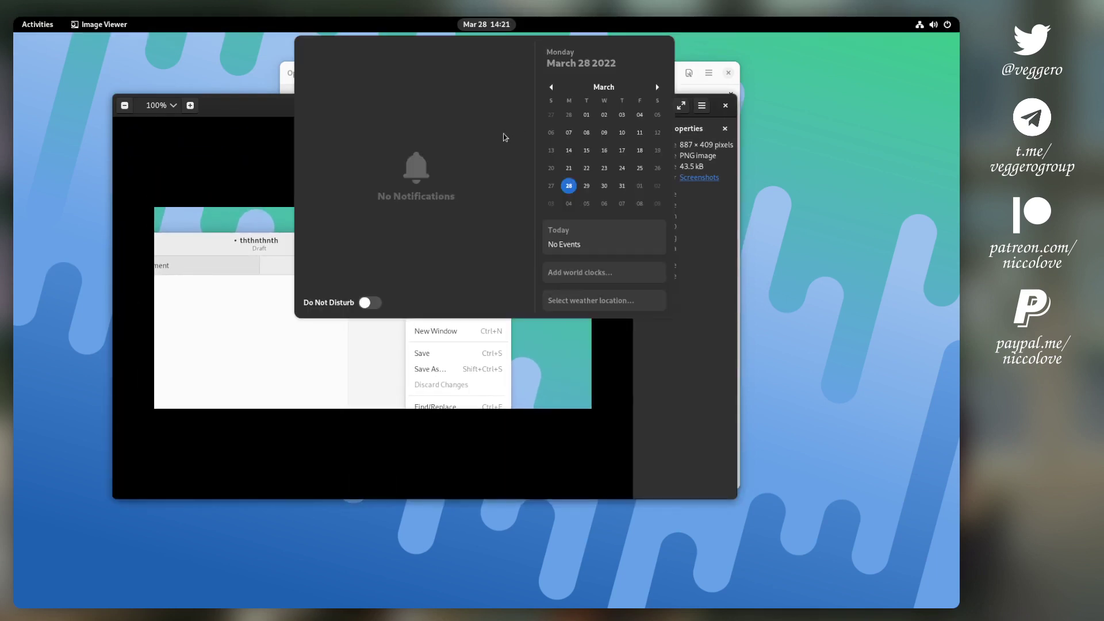
# - Open Calendar from the clock panel, restore it to a smaller window, and move it over Image Viewer
pyautogui.click(580, 60)
pyautogui.doubleClick(652, 48)
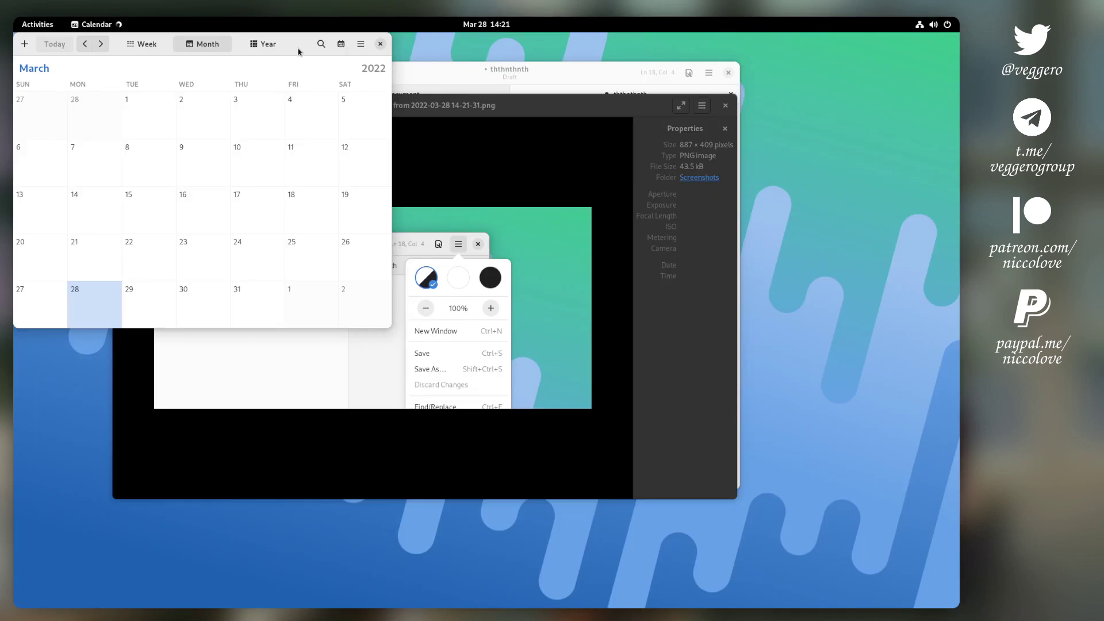
pyautogui.moveTo(298, 50); pyautogui.dragTo(583, 160)
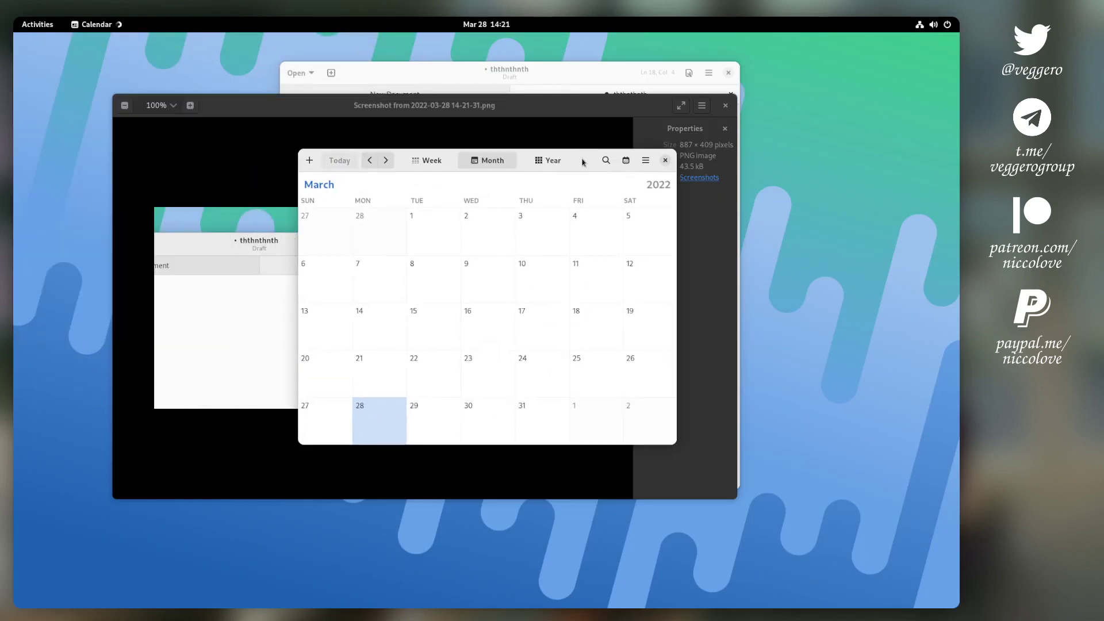
# - Add an all-day event titled 'Hello ItS Me' on March 28, 2022, then close Calendar
pyautogui.click(309, 161)
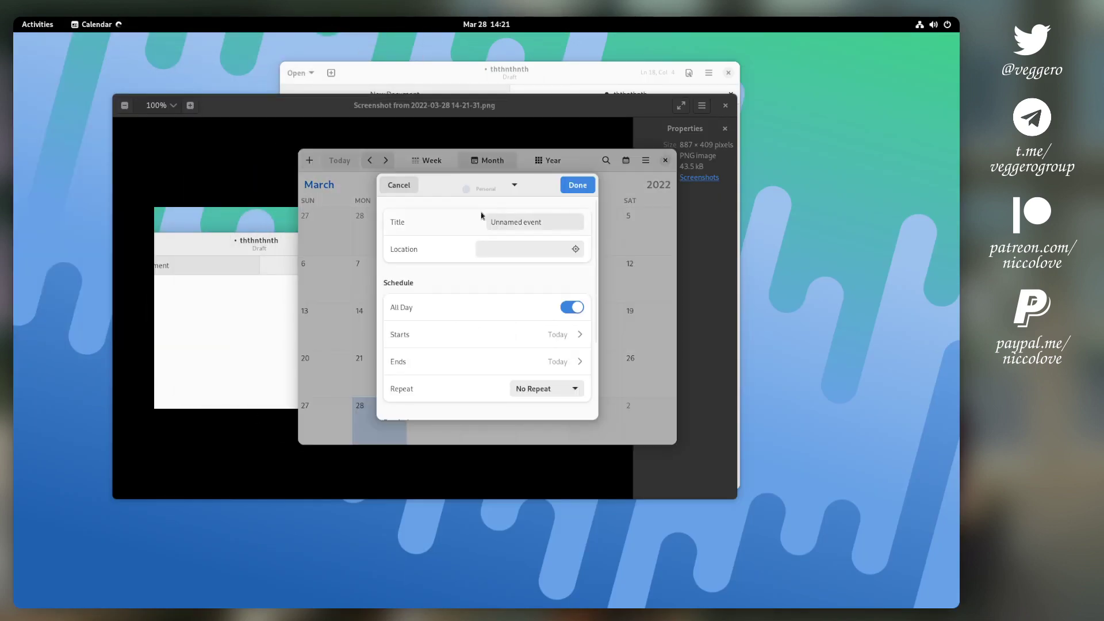
pyautogui.click(567, 228)
pyautogui.tripleClick(567, 230)
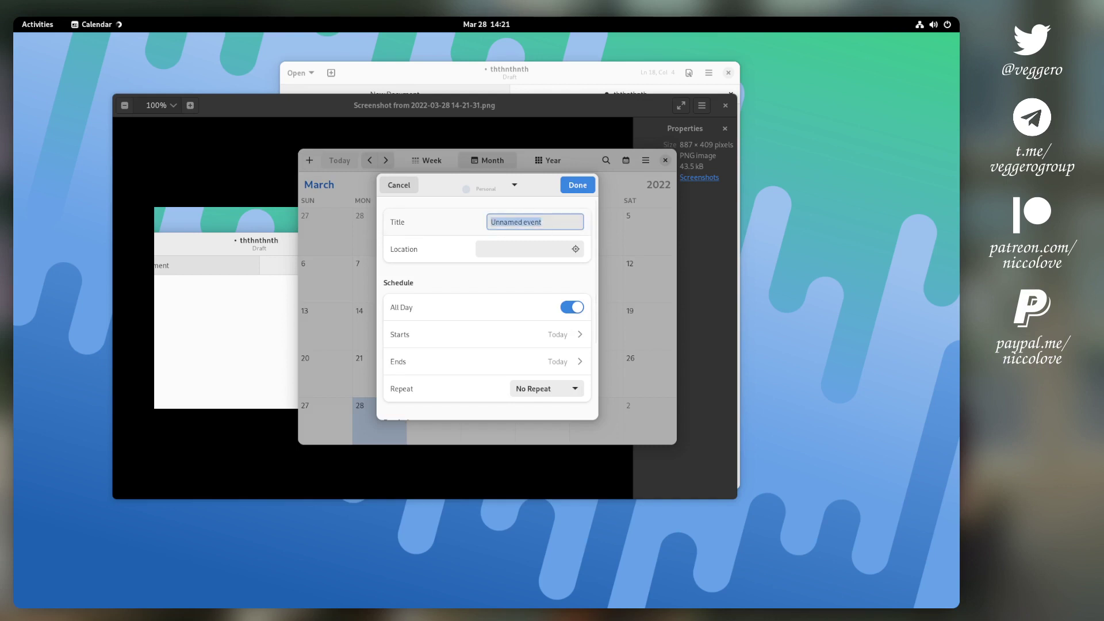
pyautogui.write('Hello ItS Me')
pyautogui.click(578, 185)
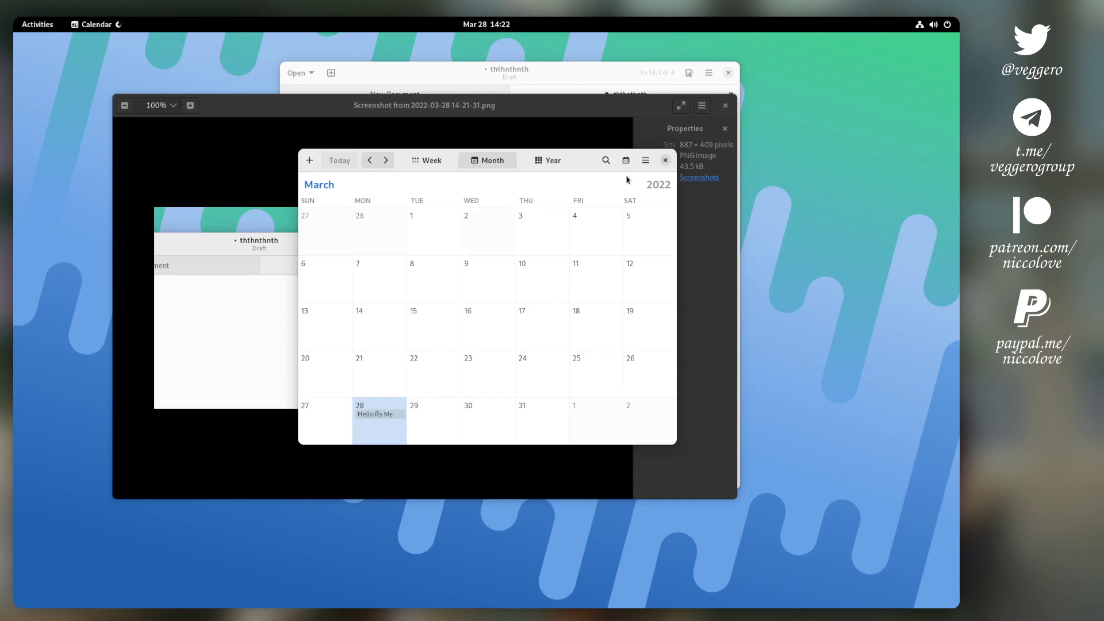
pyautogui.click(665, 160)
pyautogui.click(498, 27)
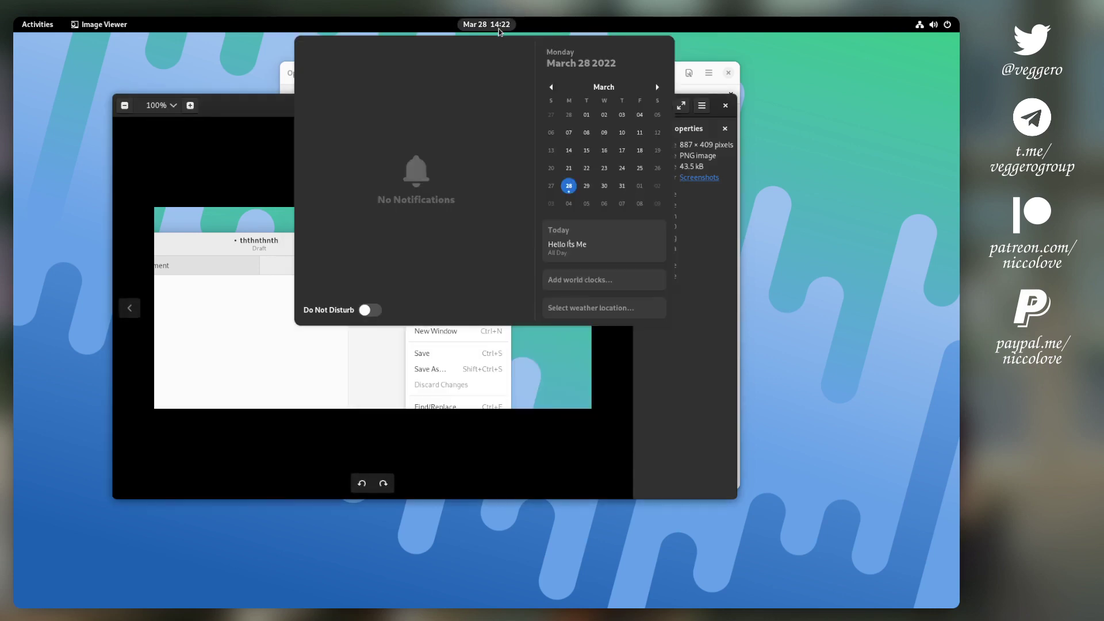
pyautogui.click(586, 187)
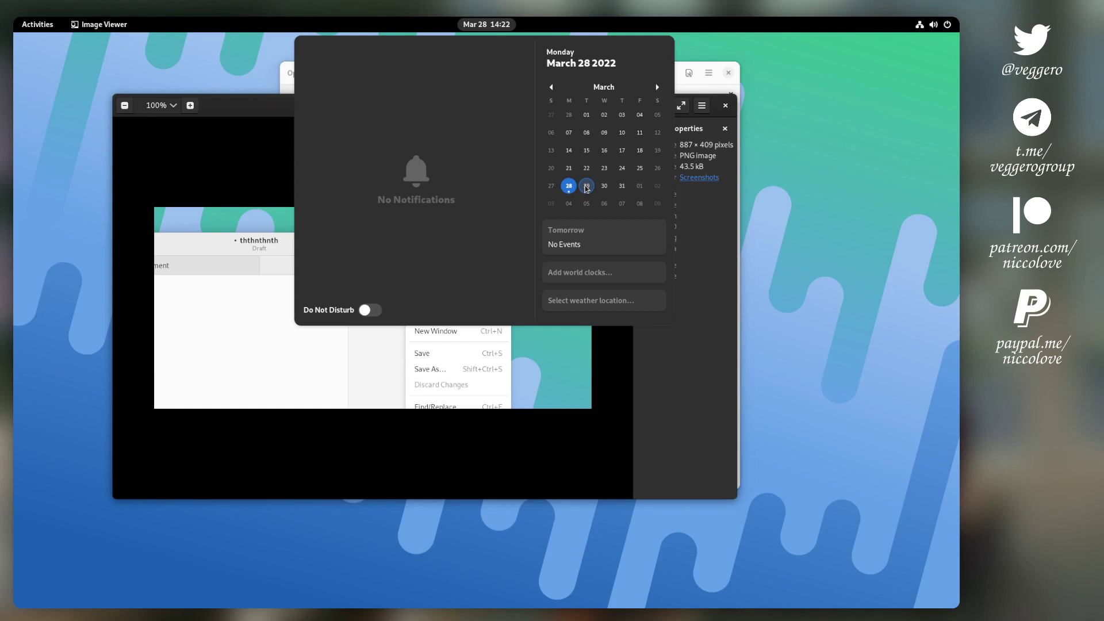
pyautogui.click(491, 29)
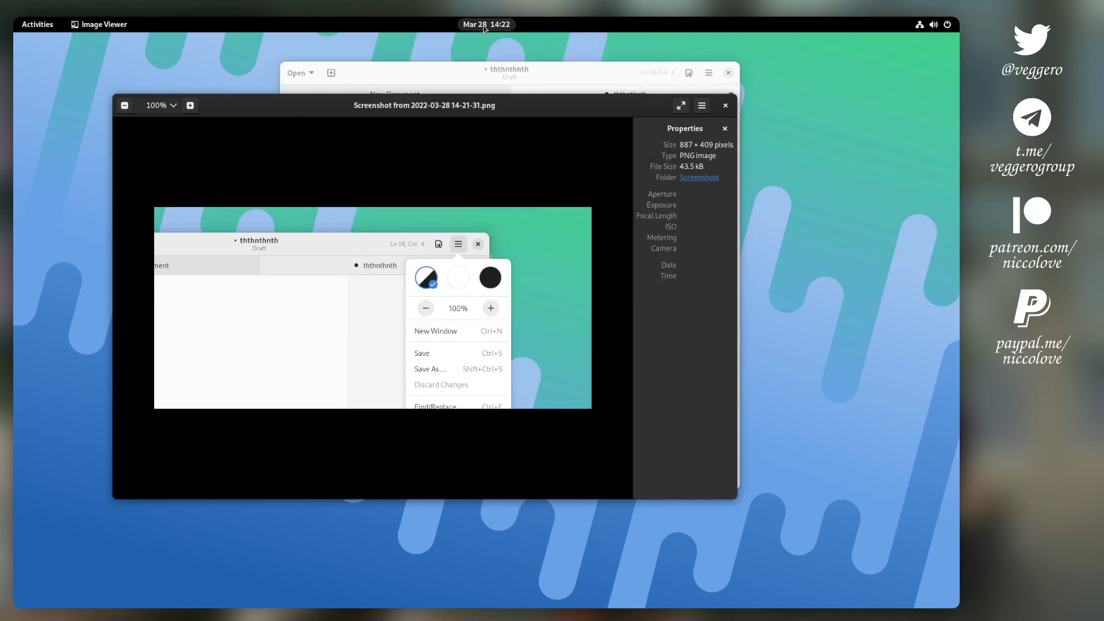
# - Shift the Image Viewer window right, then pull Text Editor forward to the left with its ☰ menu open
pyautogui.moveTo(494, 110); pyautogui.dragTo(465, 143)
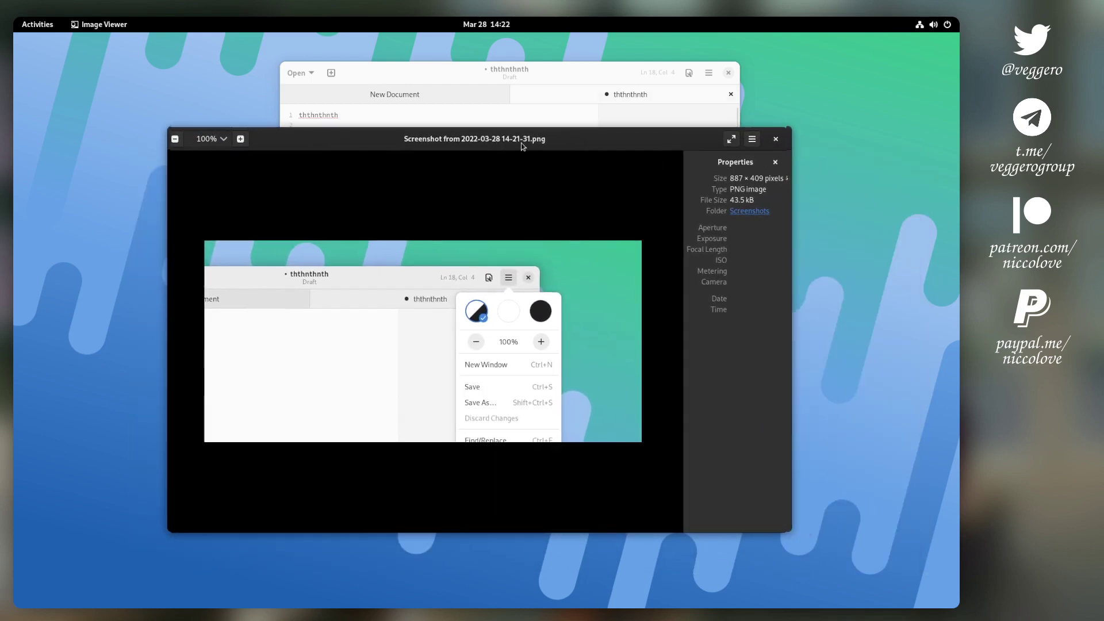
pyautogui.click(752, 139)
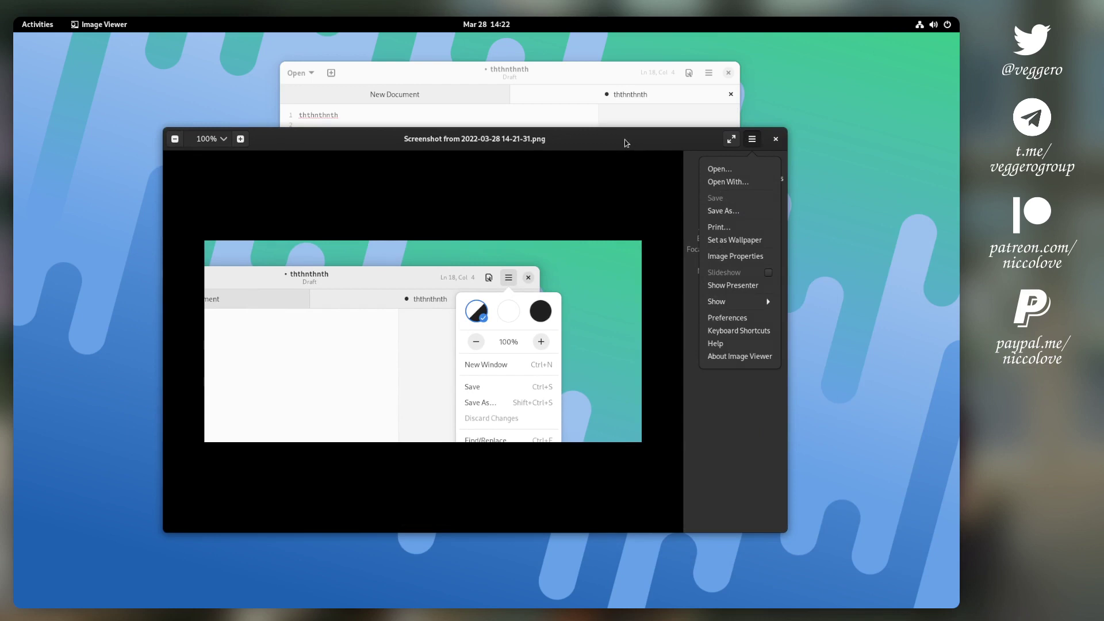
pyautogui.click(554, 141)
pyautogui.moveTo(554, 141); pyautogui.dragTo(646, 156)
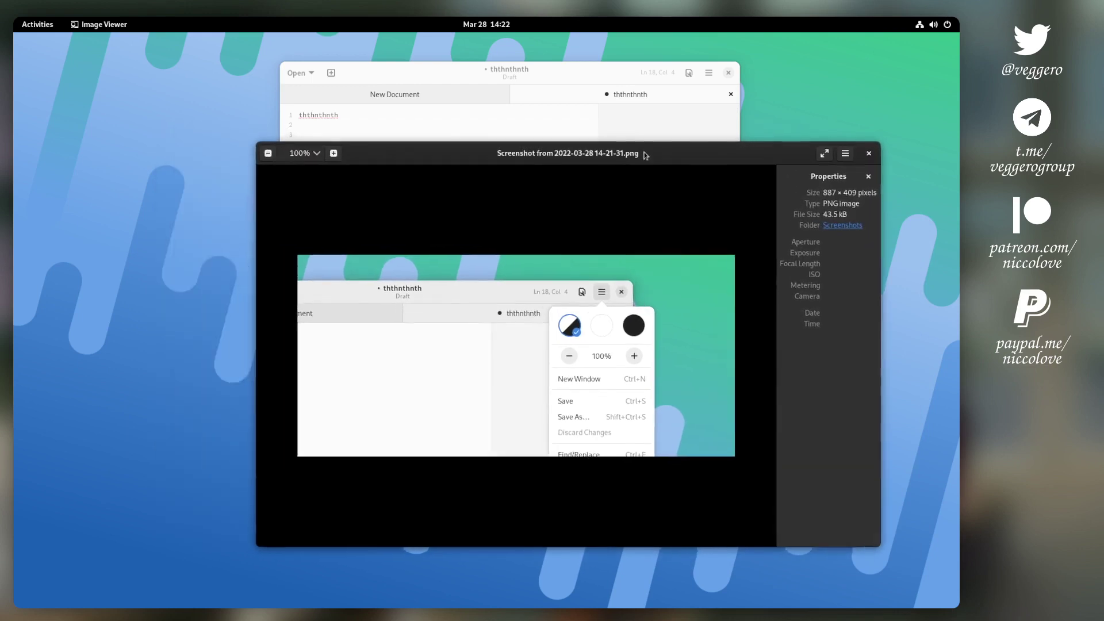
pyautogui.moveTo(691, 81); pyautogui.dragTo(492, 98)
pyautogui.click(508, 90)
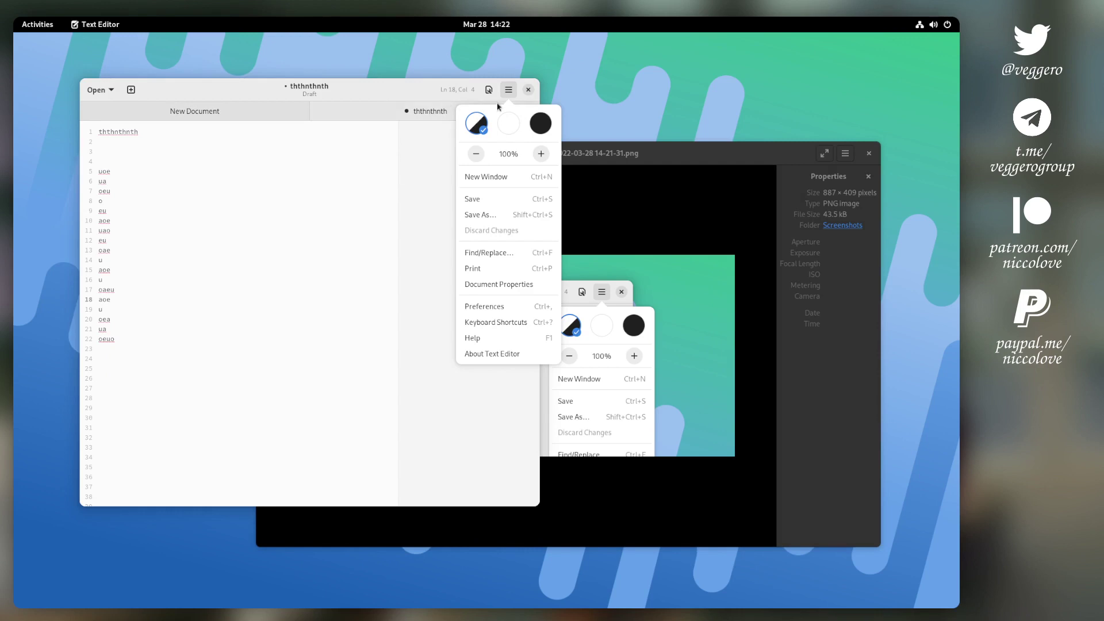
# - Try Text Editor's dark style, return to light style, and reposition the window near the centre
pyautogui.click(539, 126)
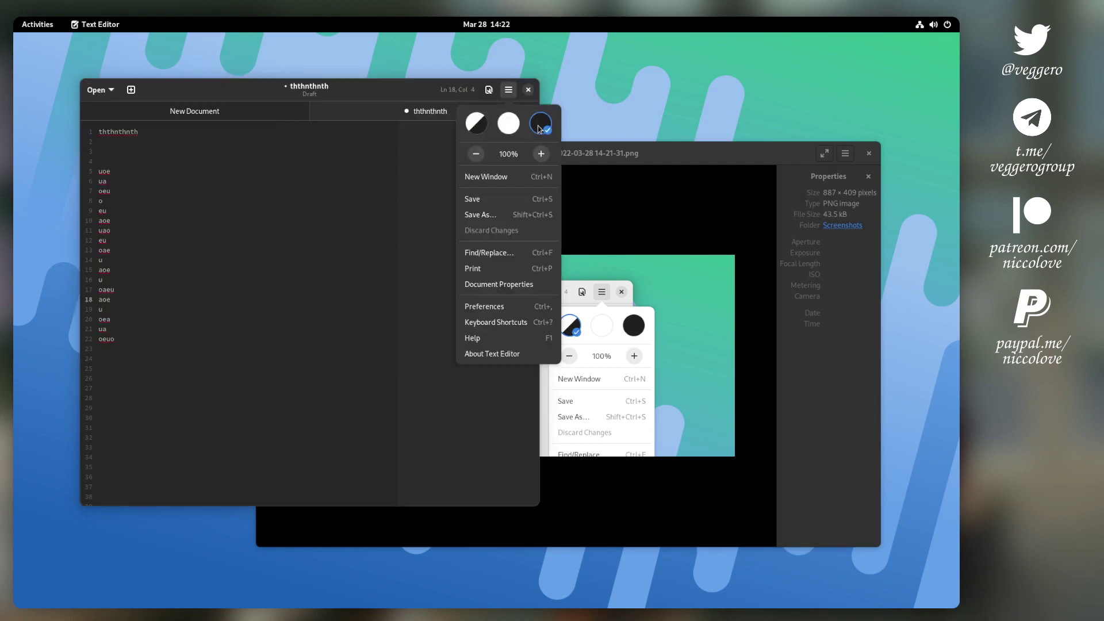
pyautogui.click(509, 123)
pyautogui.moveTo(382, 99); pyautogui.dragTo(590, 112)
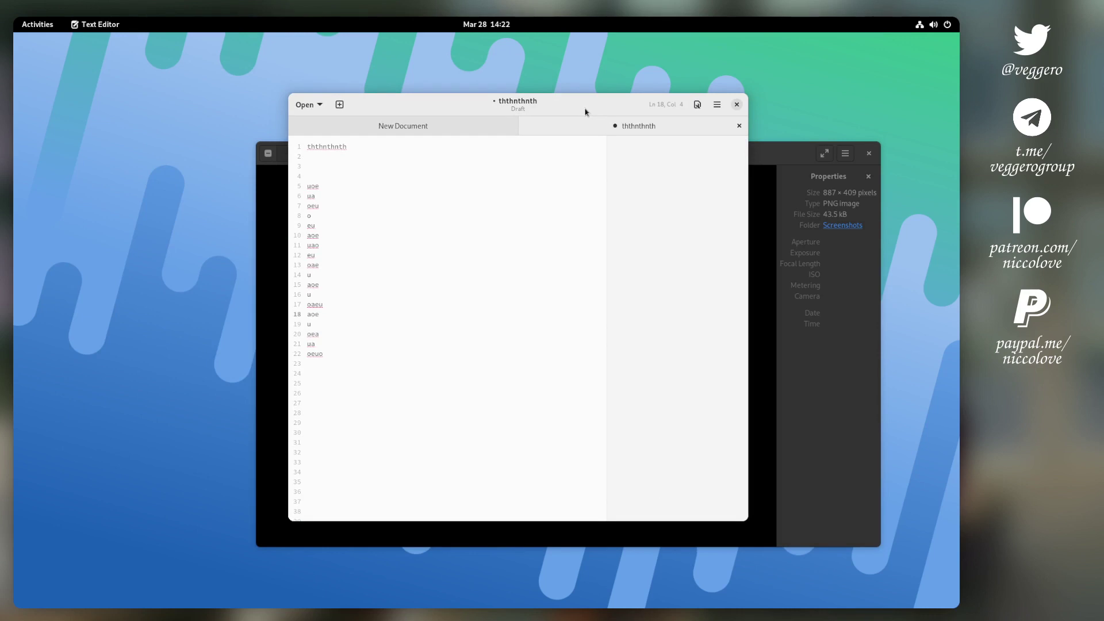
pyautogui.moveTo(574, 111); pyautogui.dragTo(455, 101)
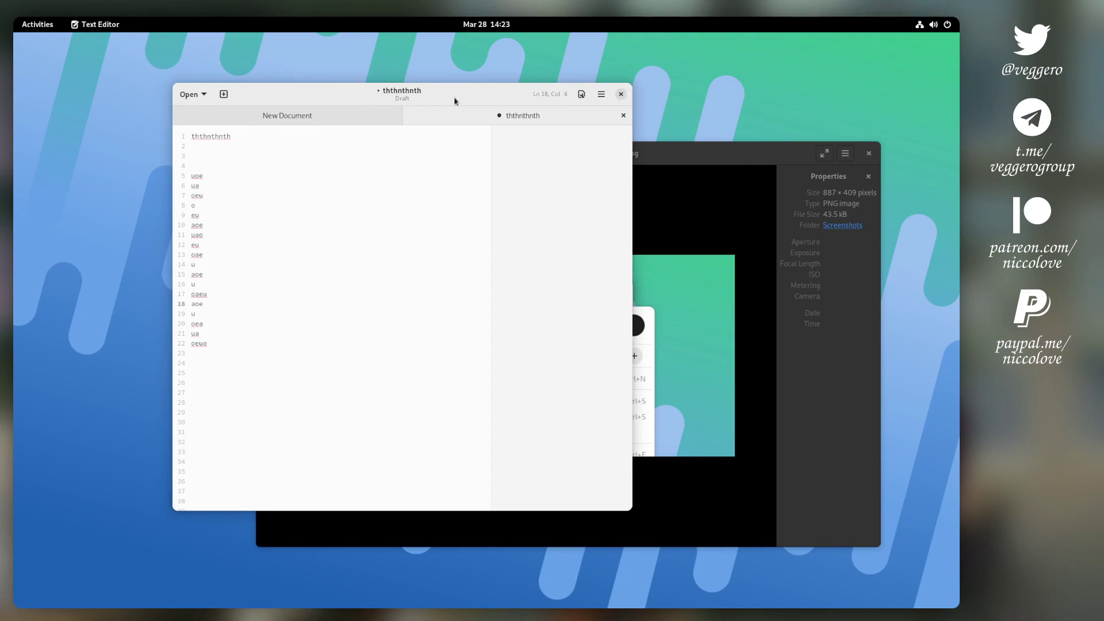